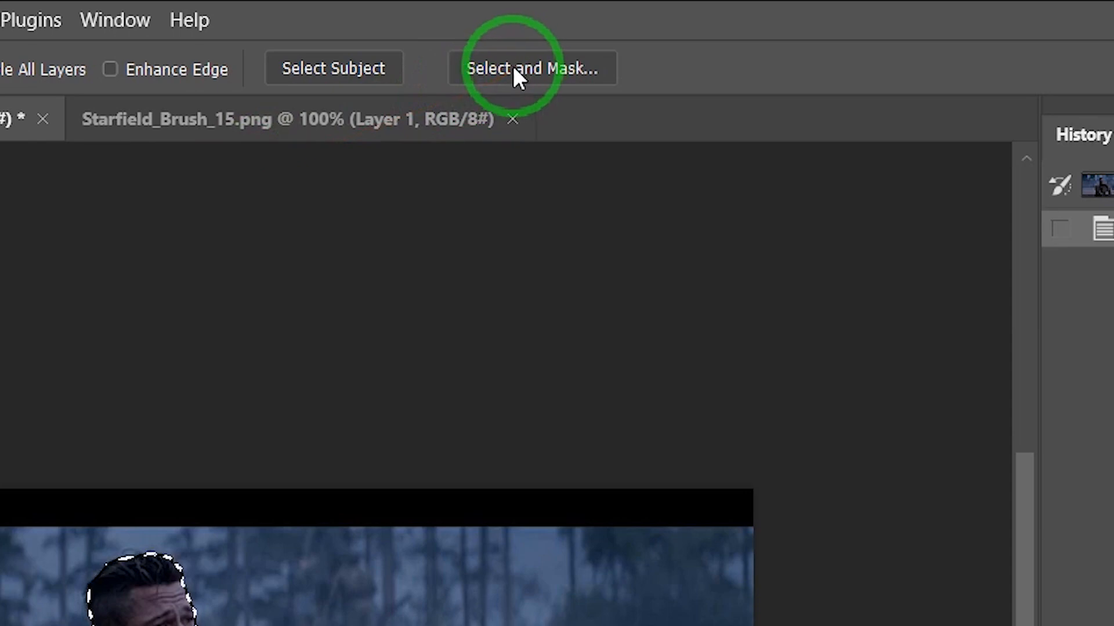
- Open Select and Mask for the subject selection and set the view to Onion Skin with 50% transparency
{"action": "left_click", "coordinate": [513, 68]}
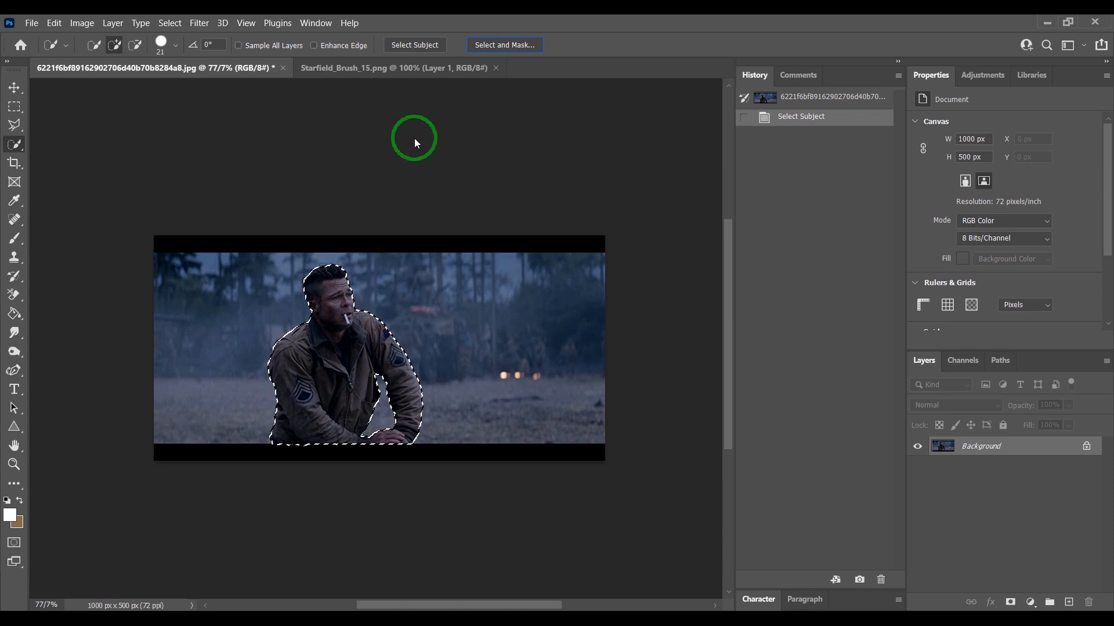
{"action": "key", "text": "ctrl+alt+r"}
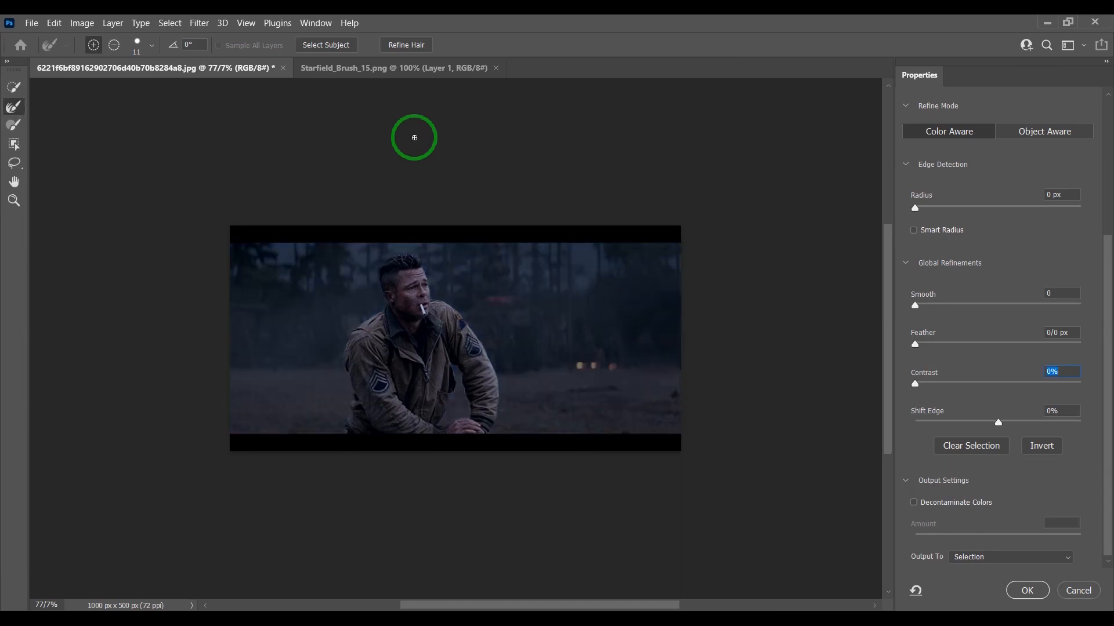
{"action": "left_click_drag", "start_coordinate": [1109, 308], "coordinate": [1107, 155]}
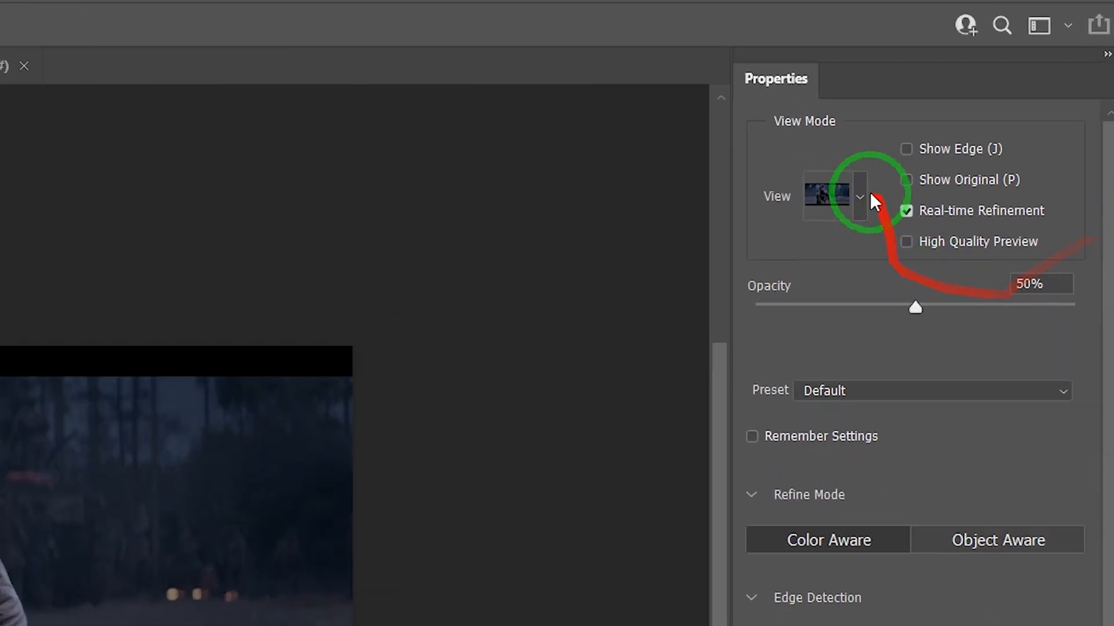
{"action": "left_click", "coordinate": [873, 190]}
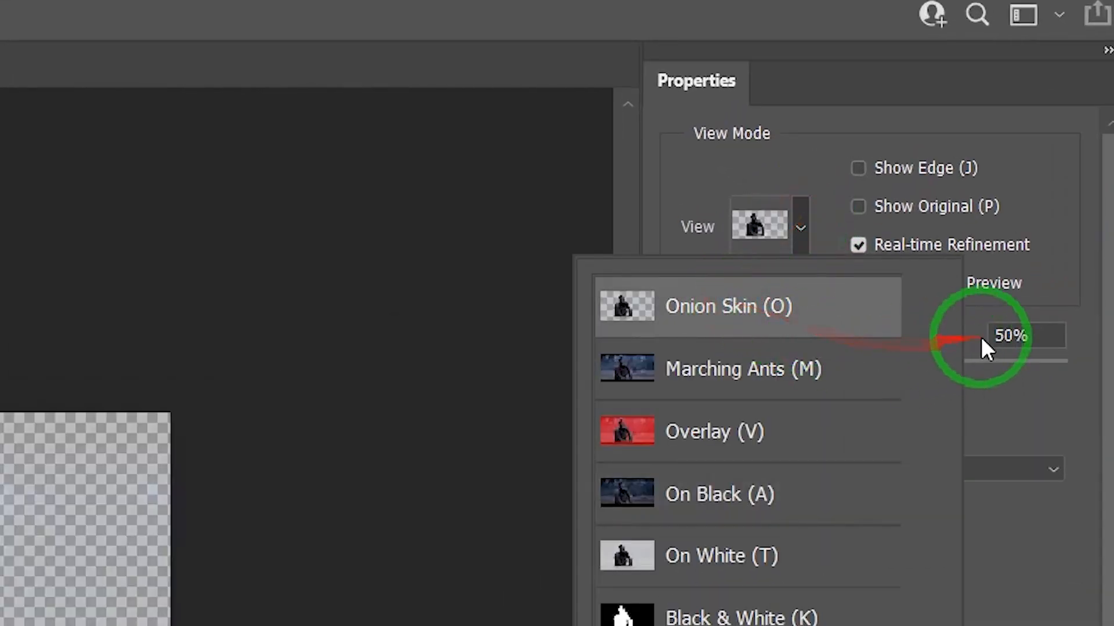
{"action": "left_click", "coordinate": [1014, 335]}
{"action": "type", "text": "50"}
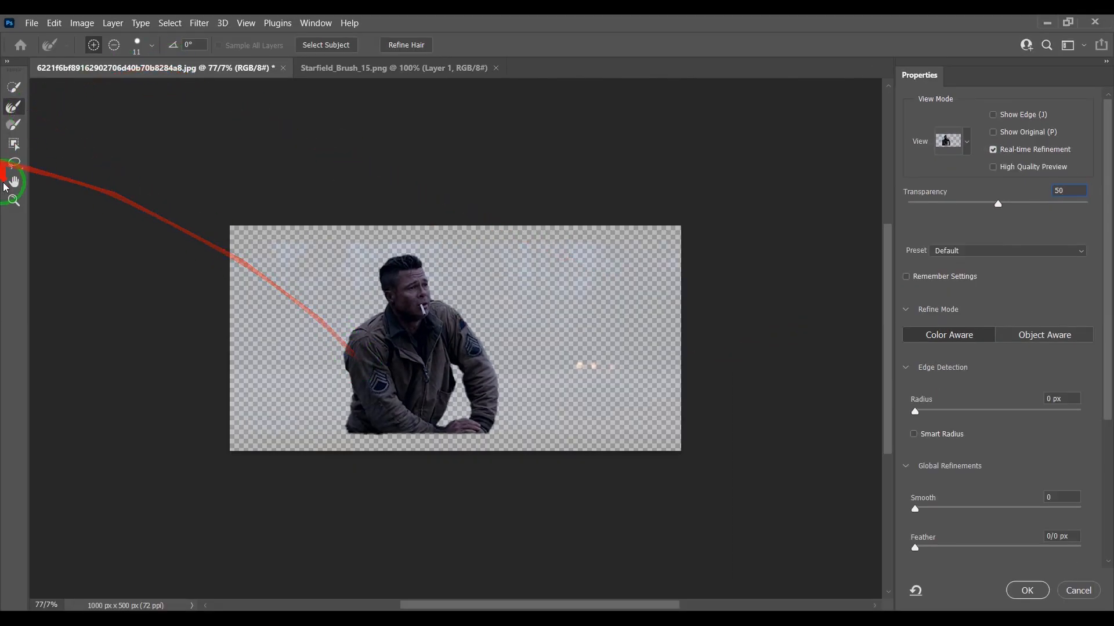
- Refine the edges of the soldier's shoulders, hair and arm with the Refine Edge Brush
{"action": "left_click", "coordinate": [14, 200]}
{"action": "left_click", "coordinate": [379, 397]}
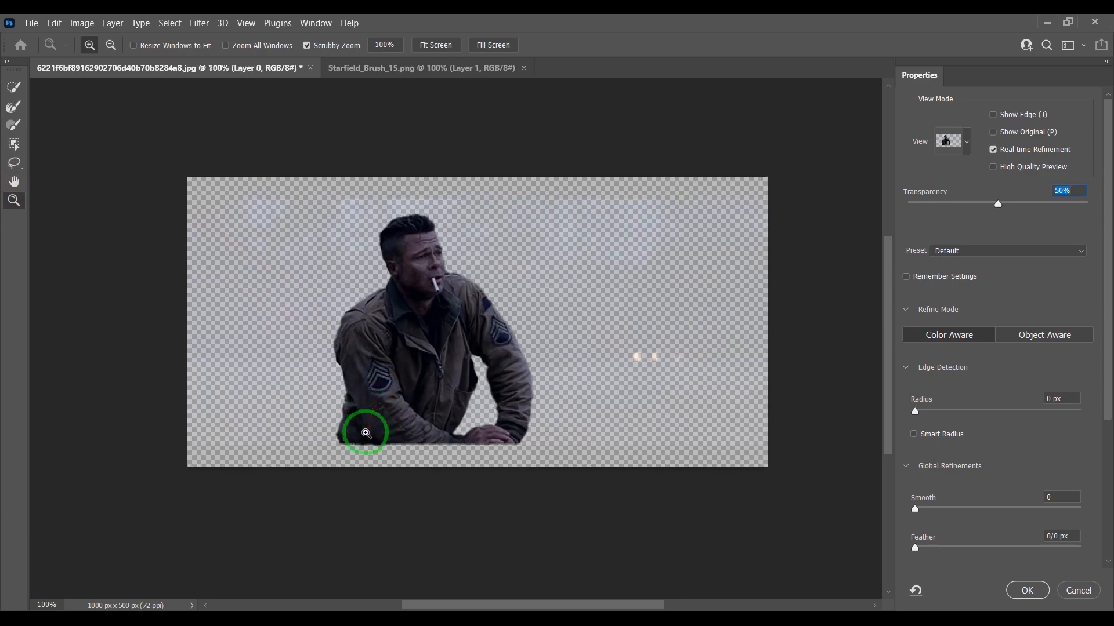
{"action": "left_click", "coordinate": [366, 427]}
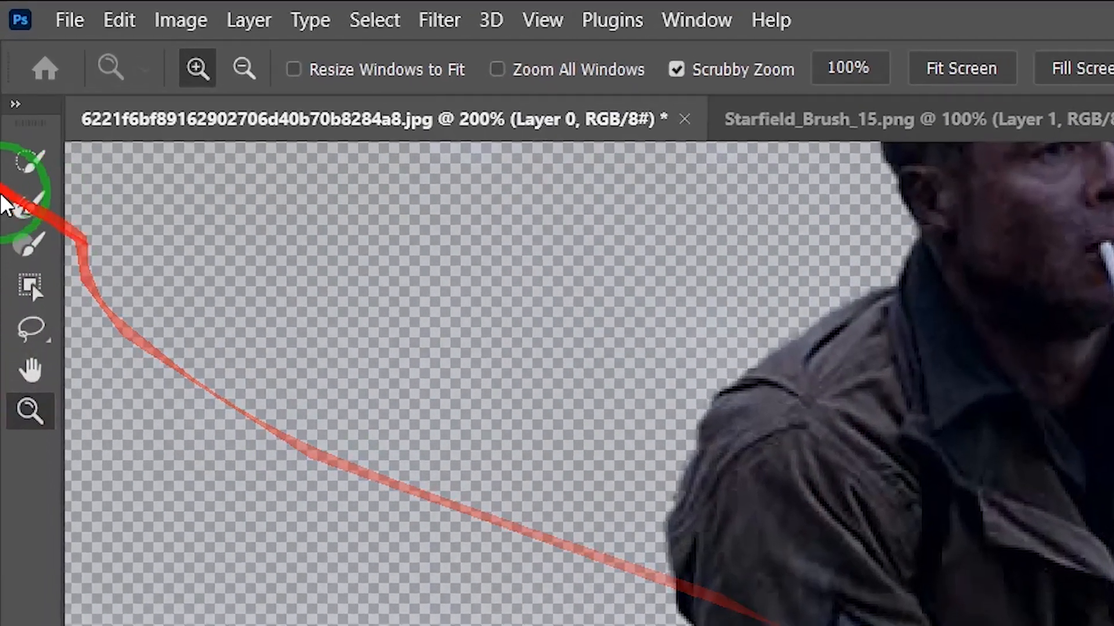
{"action": "left_click", "coordinate": [14, 108]}
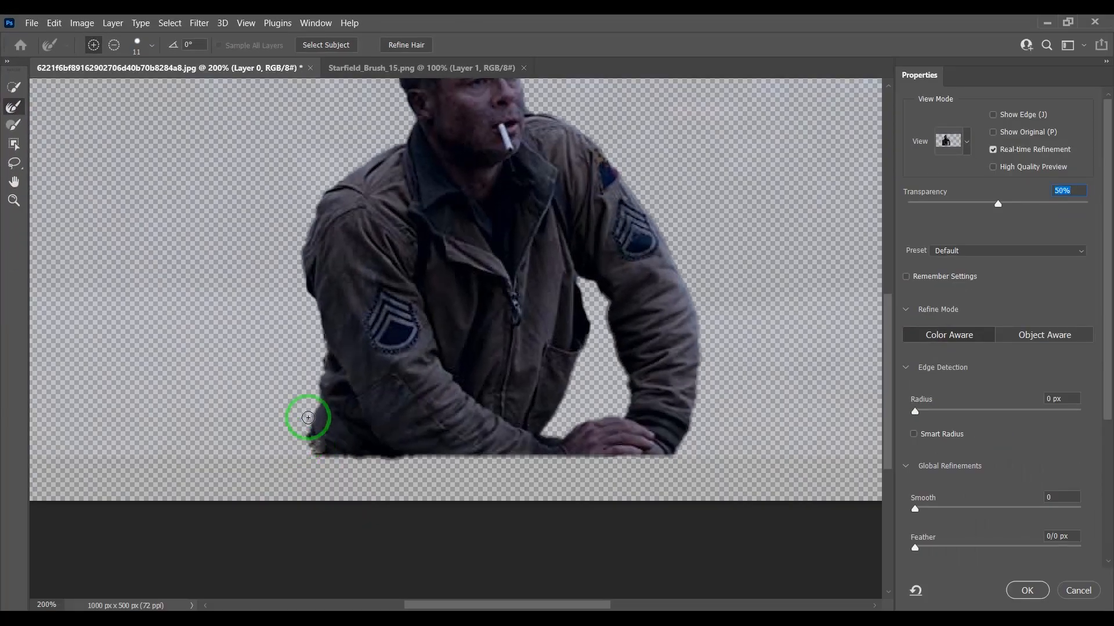
{"action": "left_click_drag", "start_coordinate": [321, 364], "coordinate": [317, 314]}
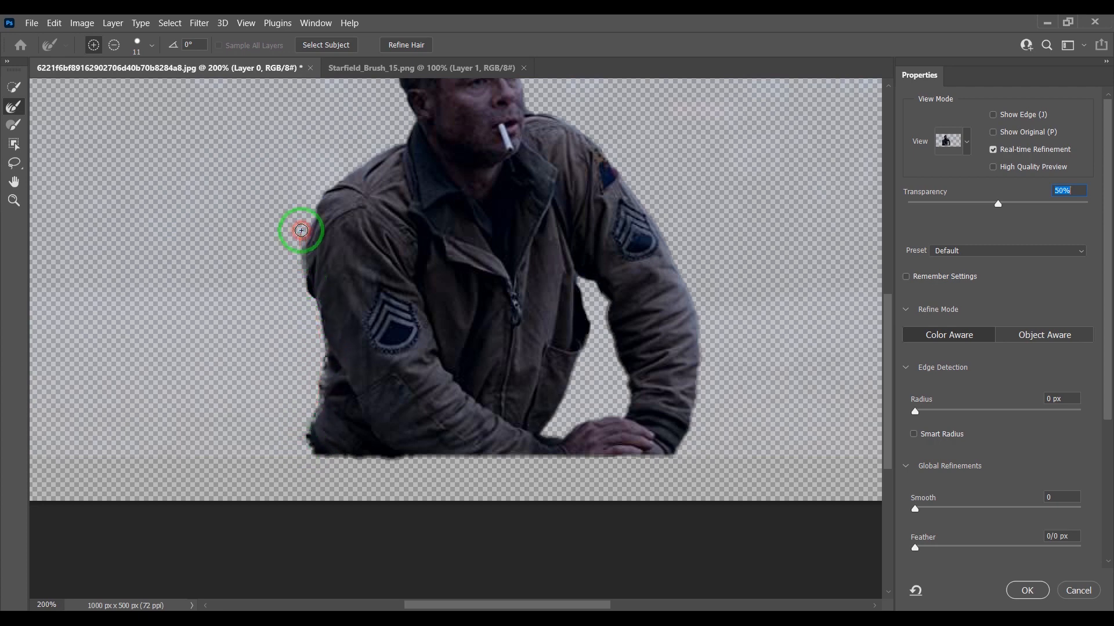
{"action": "mouse_move", "coordinate": [308, 228]}
{"action": "left_mouse_down"}
{"action": "mouse_move", "coordinate": [826, 305]}
{"action": "mouse_move", "coordinate": [888, 334]}
{"action": "mouse_move", "coordinate": [888, 298]}
{"action": "mouse_move", "coordinate": [280, 315]}
{"action": "mouse_move", "coordinate": [309, 332]}
{"action": "left_mouse_up"}
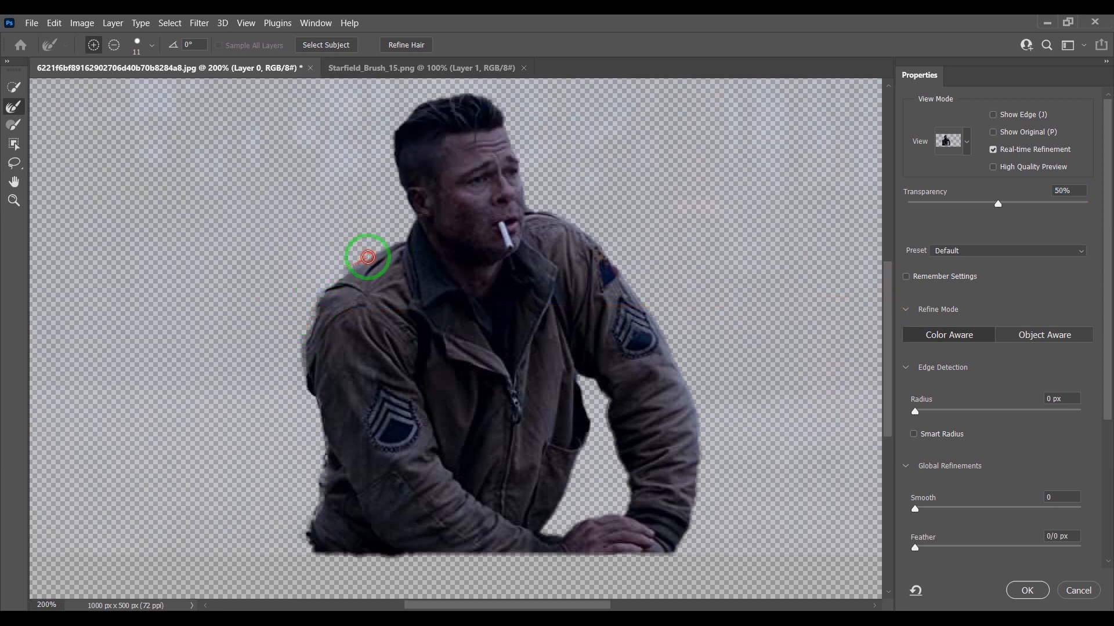
{"action": "mouse_move", "coordinate": [401, 242]}
{"action": "left_mouse_down"}
{"action": "mouse_move", "coordinate": [615, 201]}
{"action": "mouse_move", "coordinate": [613, 167]}
{"action": "mouse_move", "coordinate": [410, 219]}
{"action": "mouse_move", "coordinate": [398, 183]}
{"action": "left_mouse_up"}
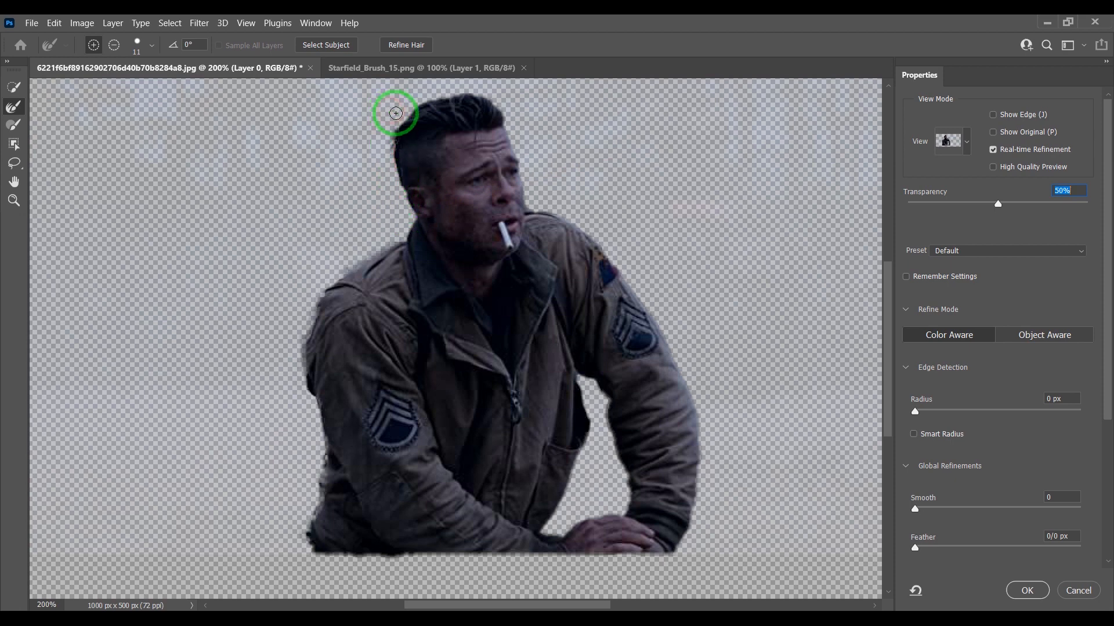
{"action": "left_click_drag", "start_coordinate": [408, 110], "coordinate": [456, 92]}
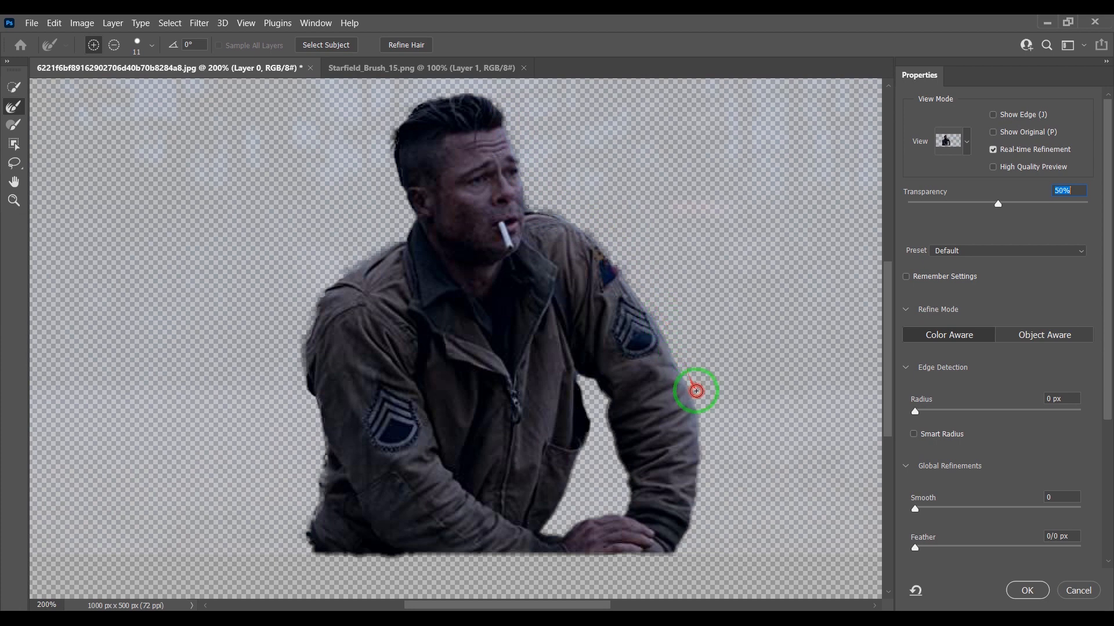
{"action": "left_click_drag", "start_coordinate": [705, 443], "coordinate": [691, 530]}
{"action": "mouse_move", "coordinate": [562, 356]}
{"action": "left_mouse_down"}
{"action": "mouse_move", "coordinate": [586, 394]}
{"action": "mouse_move", "coordinate": [587, 448]}
{"action": "mouse_move", "coordinate": [547, 531]}
{"action": "left_mouse_up"}
{"action": "mouse_move", "coordinate": [548, 537]}
{"action": "left_mouse_down"}
{"action": "mouse_move", "coordinate": [601, 513]}
{"action": "mouse_move", "coordinate": [627, 518]}
{"action": "mouse_move", "coordinate": [614, 438]}
{"action": "mouse_move", "coordinate": [577, 378]}
{"action": "left_mouse_up"}
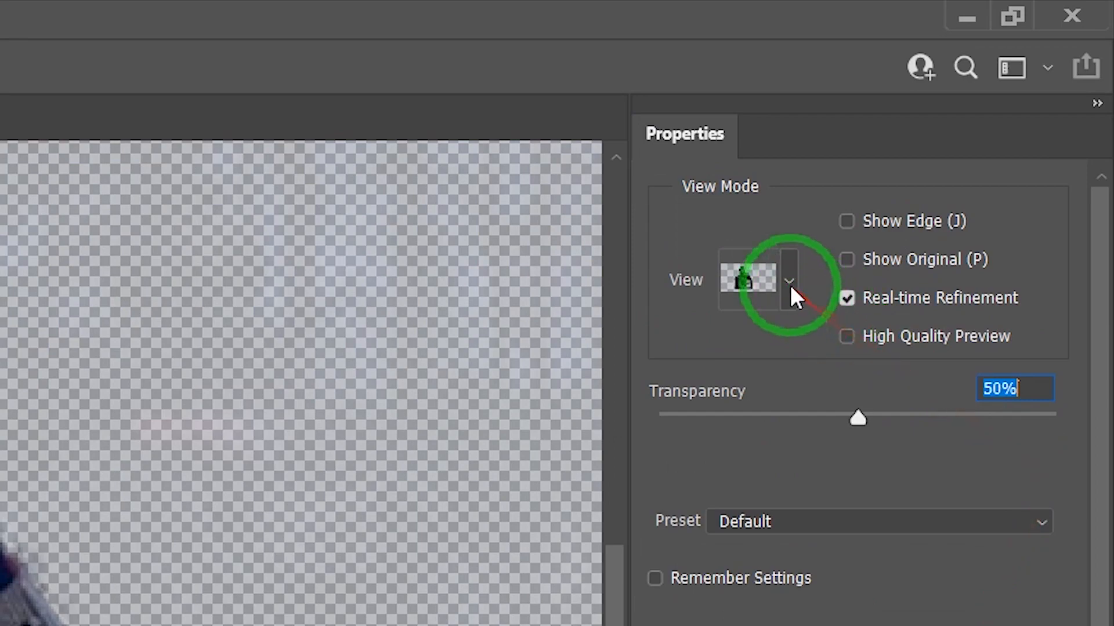
- Switch the preview to On Black and set the edge Contrast to 15%
{"action": "left_click", "coordinate": [842, 239]}
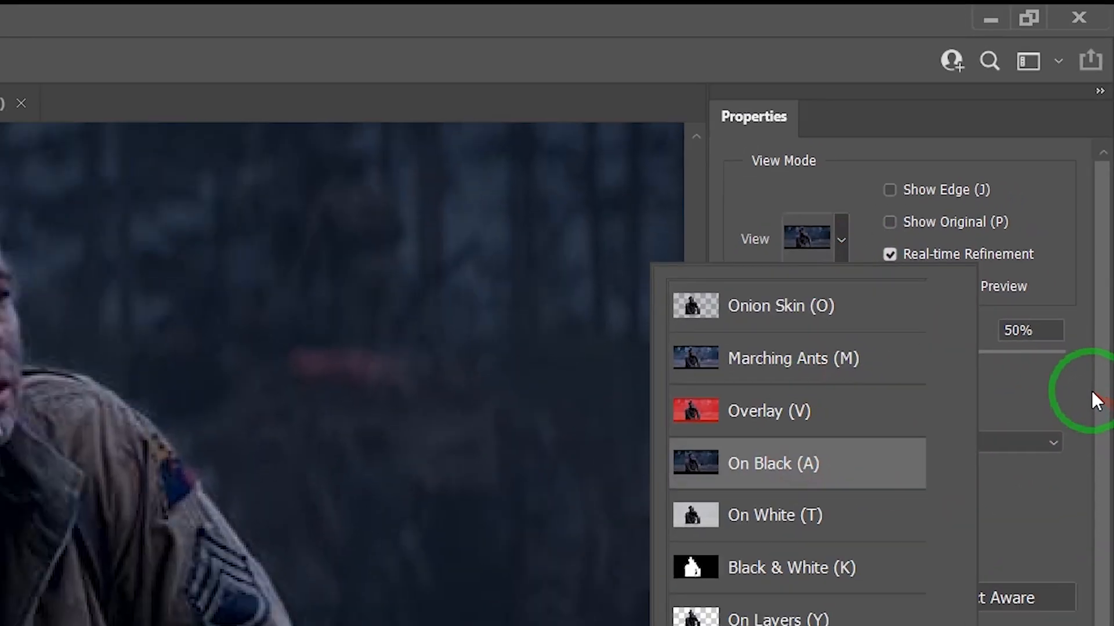
{"action": "left_click", "coordinate": [1096, 483]}
{"action": "left_click_drag", "start_coordinate": [1099, 348], "coordinate": [1057, 549]}
{"action": "left_click_drag", "start_coordinate": [1089, 266], "coordinate": [1101, 356]}
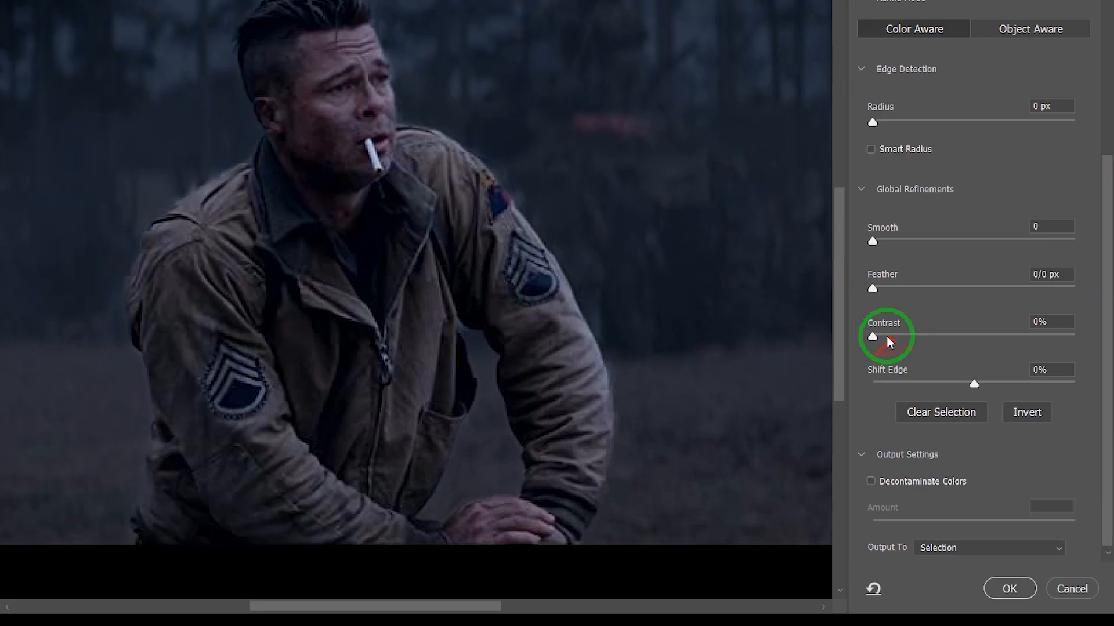
{"action": "left_click", "coordinate": [915, 382]}
{"action": "left_click_drag", "start_coordinate": [695, 122], "coordinate": [717, 123]}
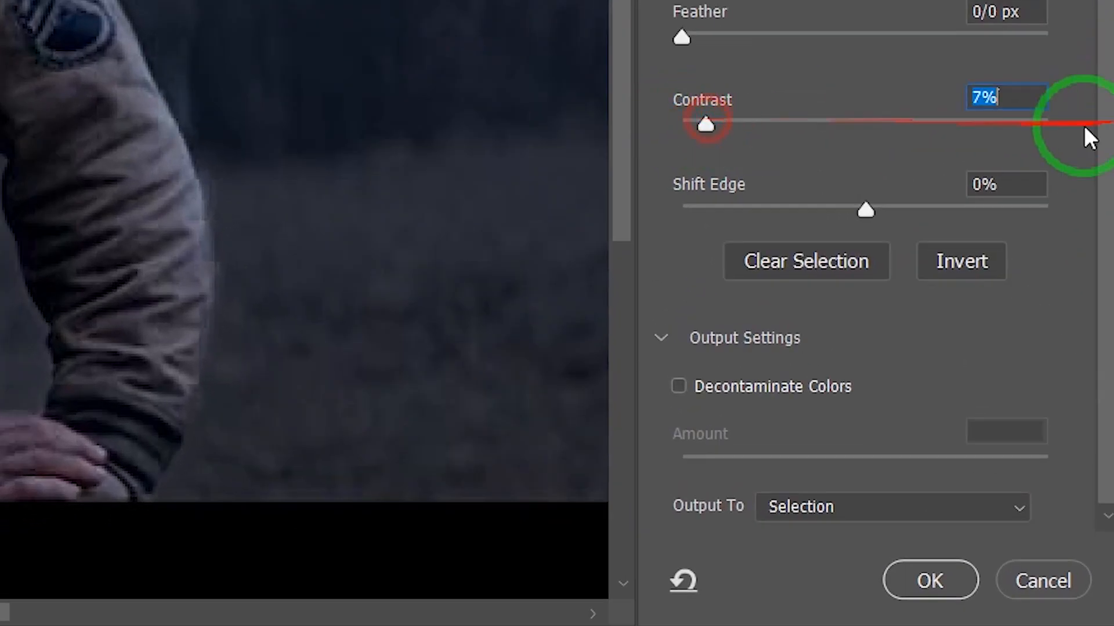
{"action": "type", "text": "15"}
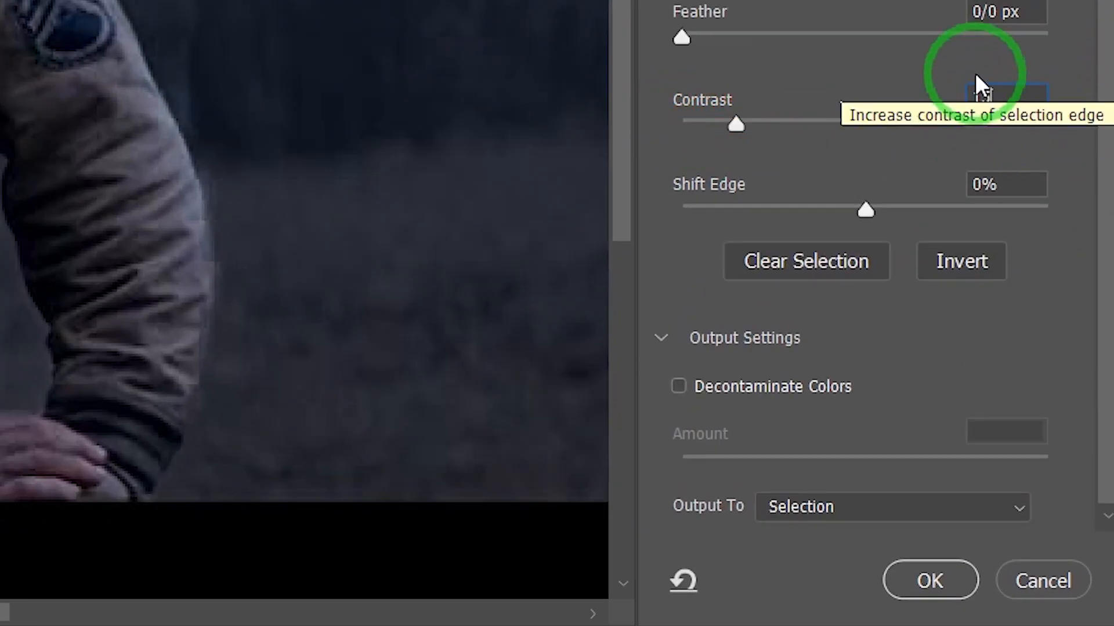
- Output the refined selection to a New Layer with Layer Mask and apply it
{"action": "left_click", "coordinate": [904, 507]}
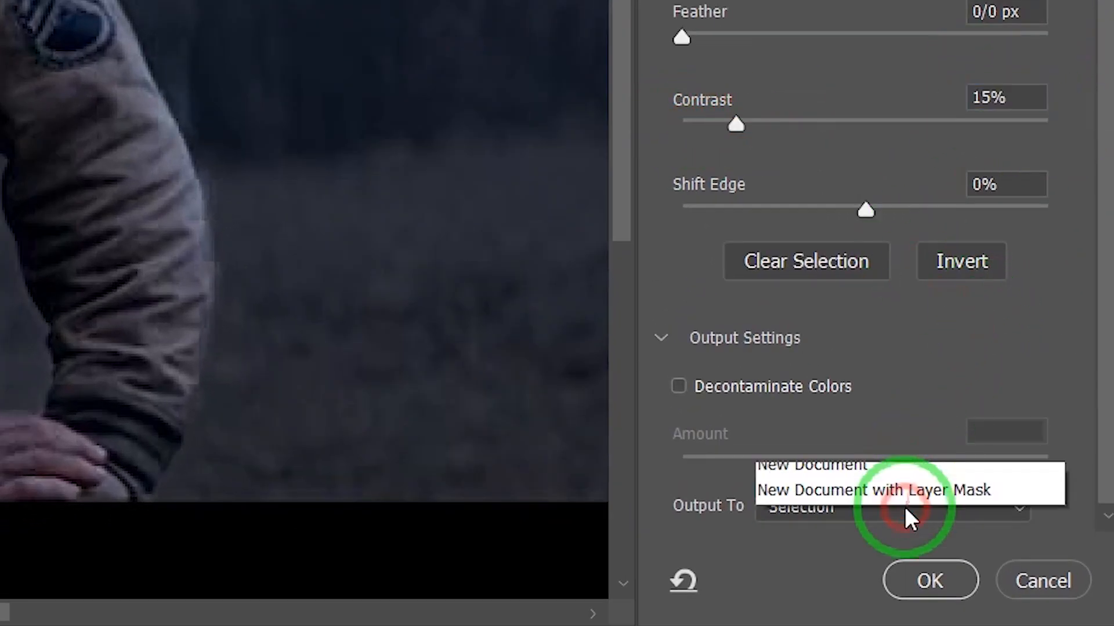
{"action": "left_click", "coordinate": [897, 551]}
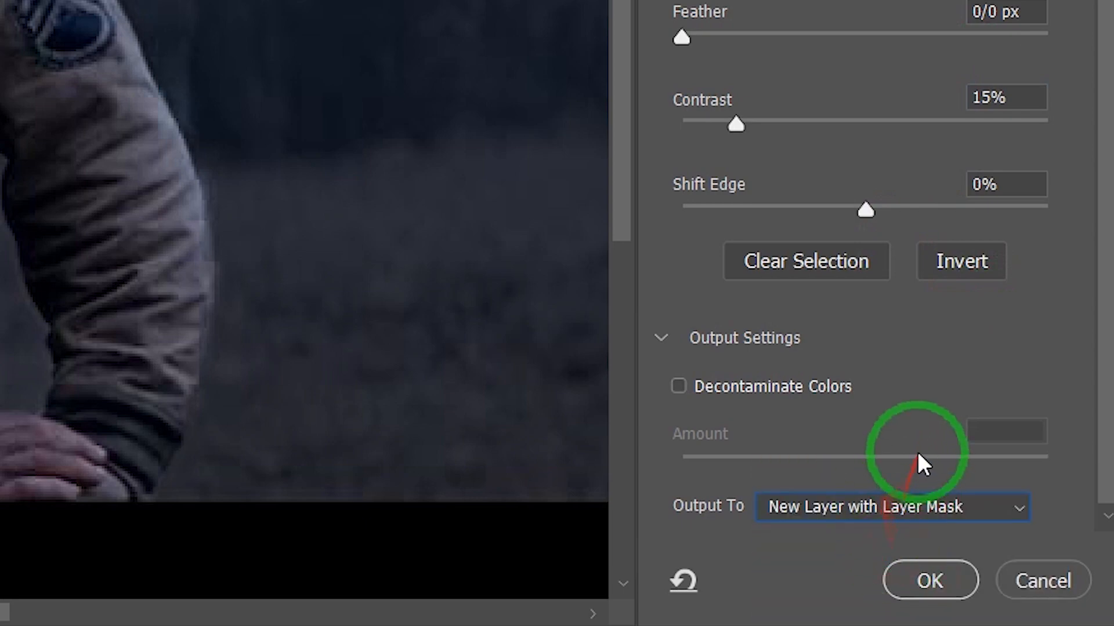
{"action": "left_click", "coordinate": [928, 580]}
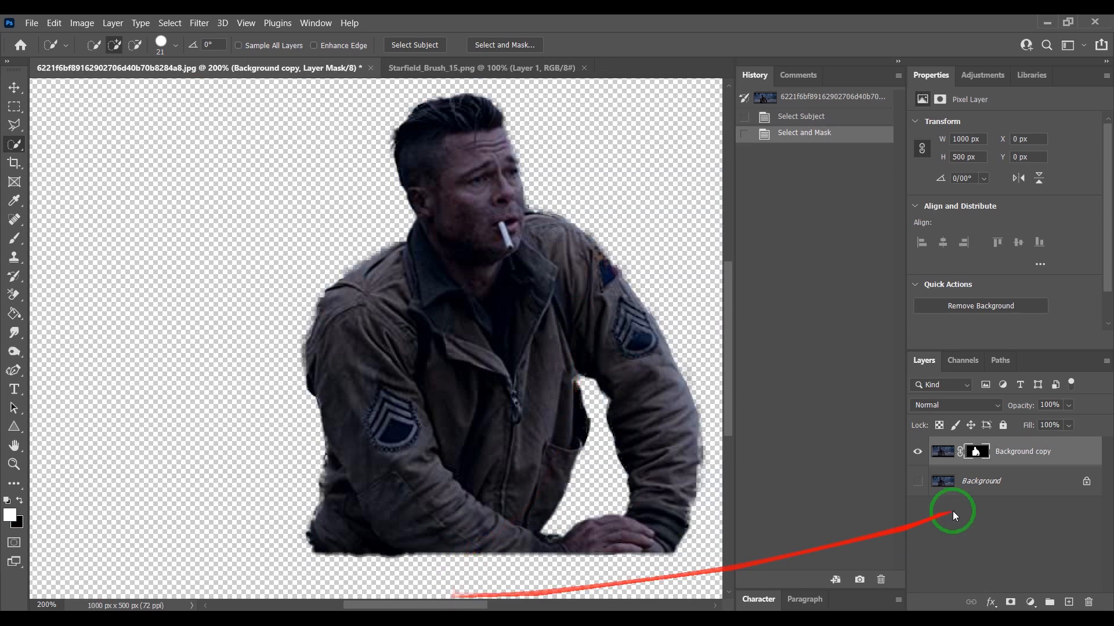
- Make the Background layer visible again
{"action": "left_click", "coordinate": [917, 480]}
{"action": "left_click_drag", "start_coordinate": [458, 608], "coordinate": [480, 605]}
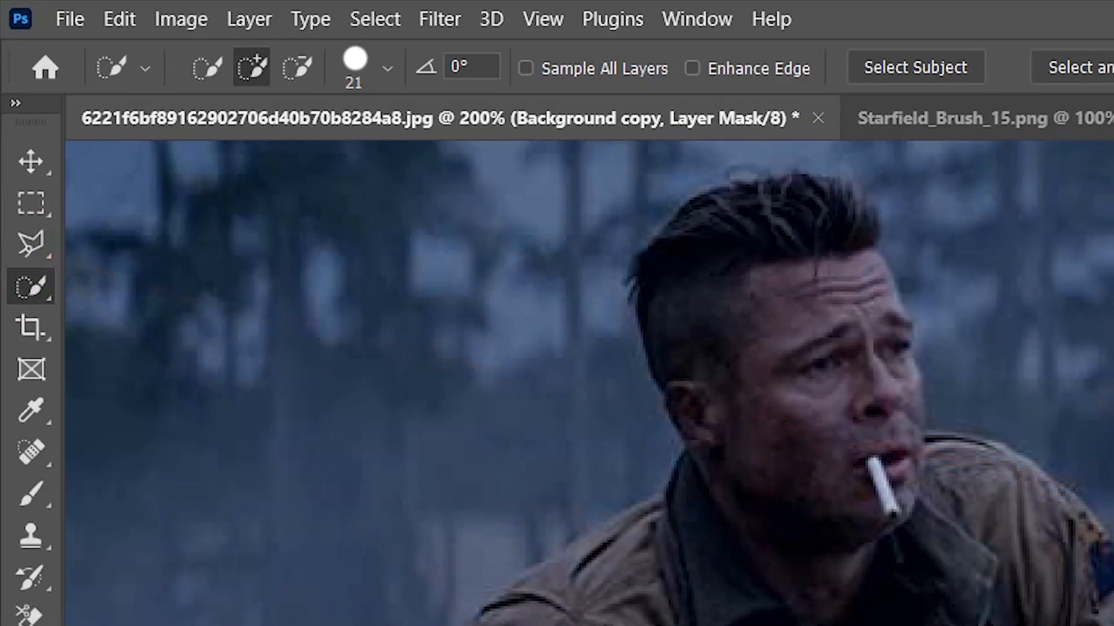
- Select the tip of the cigarette with the Polygonal Lasso tool
{"action": "left_click", "coordinate": [30, 246]}
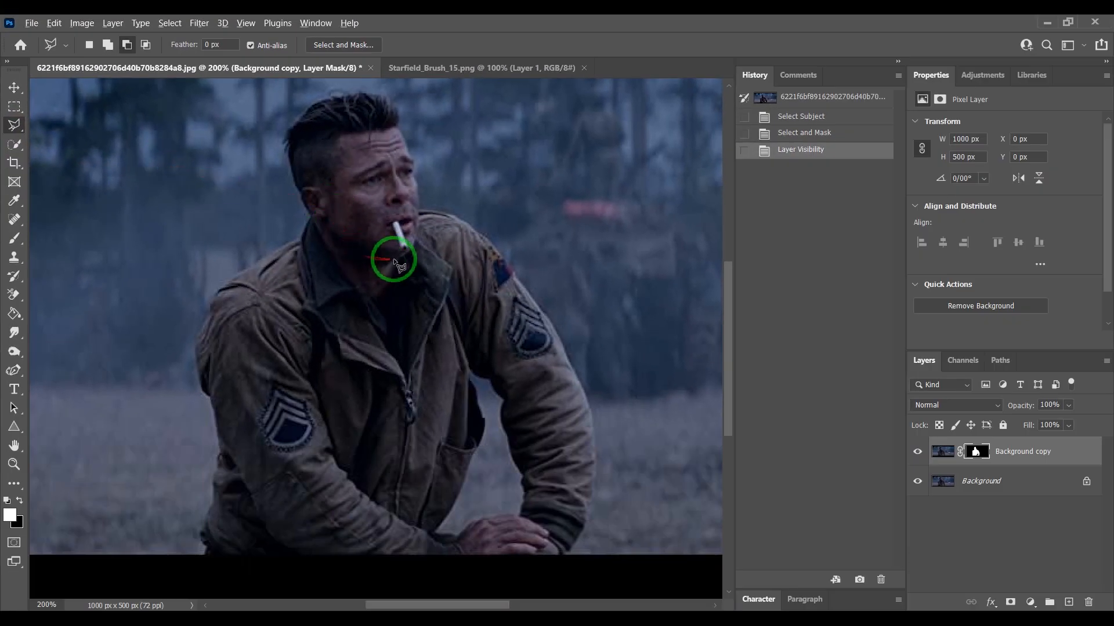
{"action": "scroll", "coordinate": [395, 261], "scroll_direction": "up", "scroll_amount": 6}
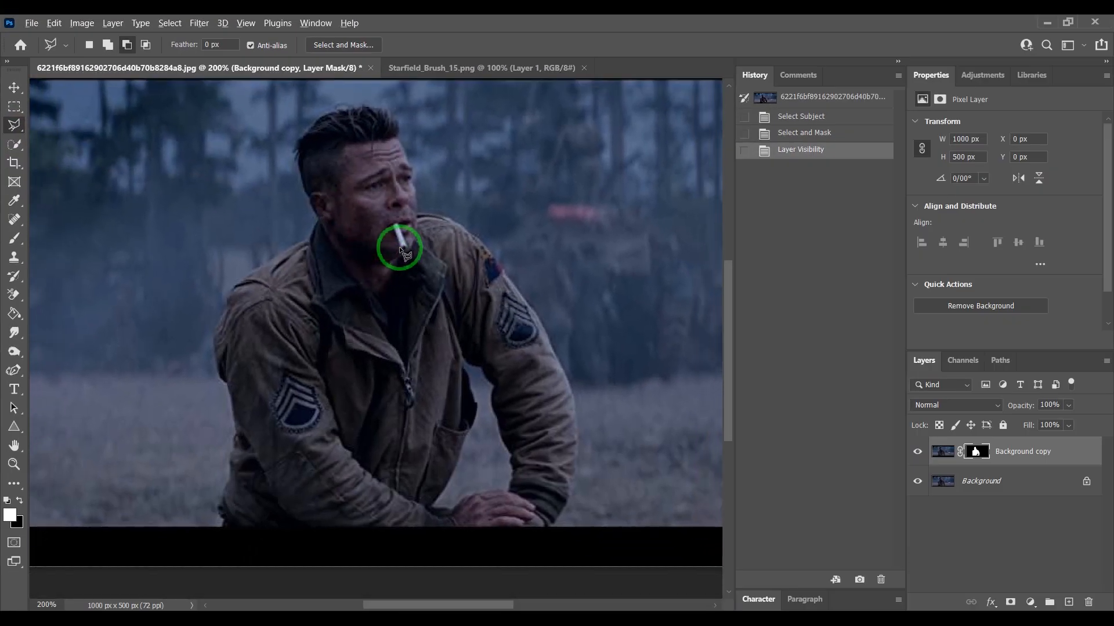
{"action": "scroll", "coordinate": [401, 251], "scroll_direction": "up", "scroll_amount": 4}
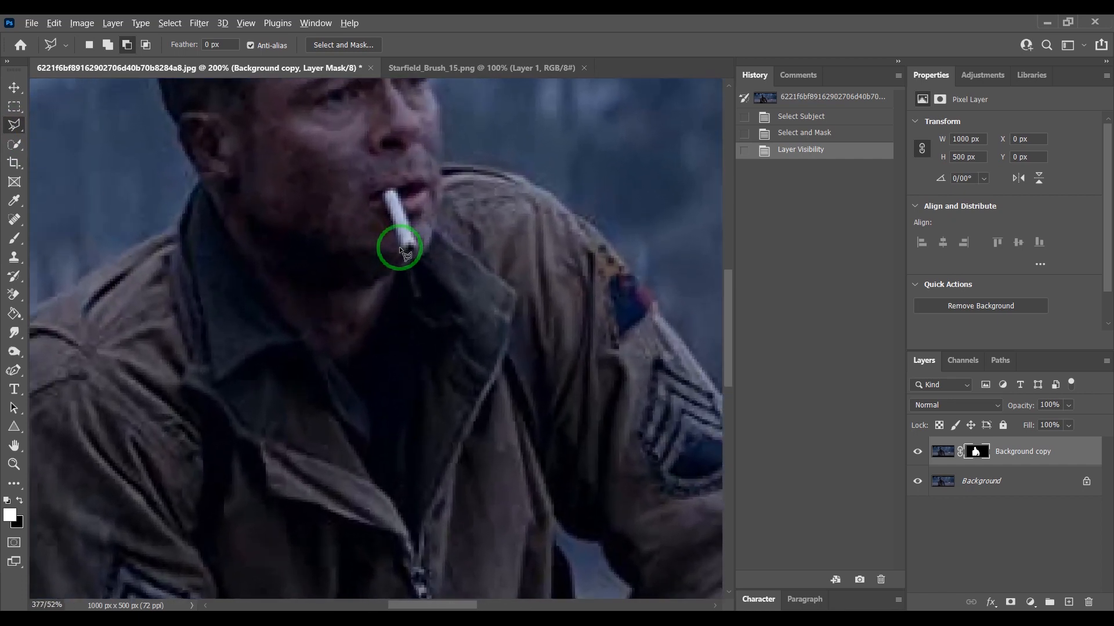
{"action": "left_click", "coordinate": [418, 236]}
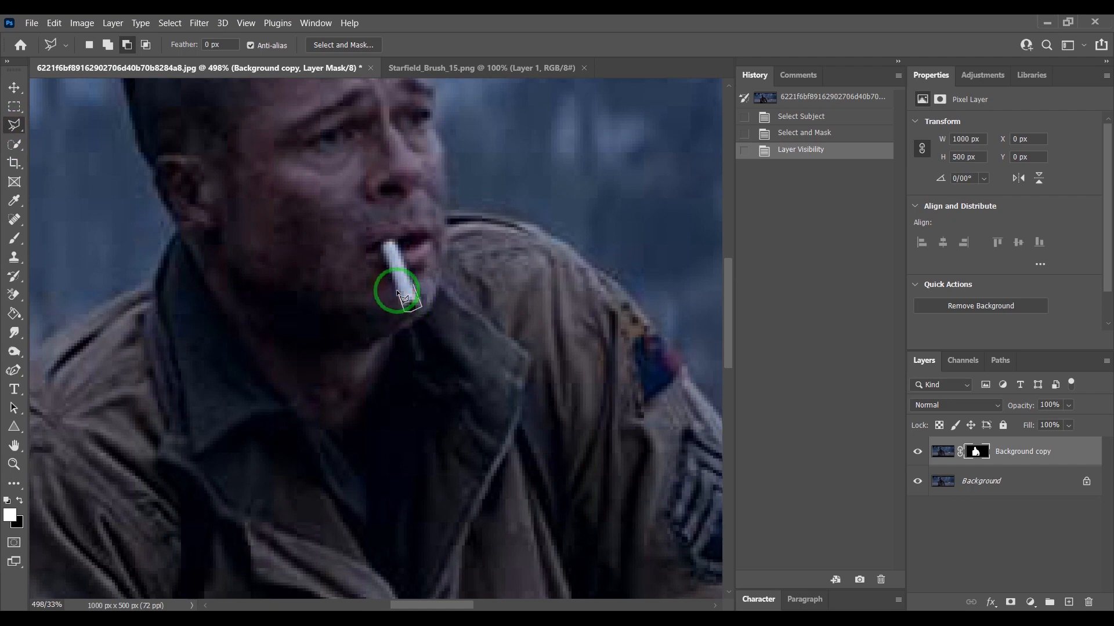
{"action": "left_click", "coordinate": [398, 291]}
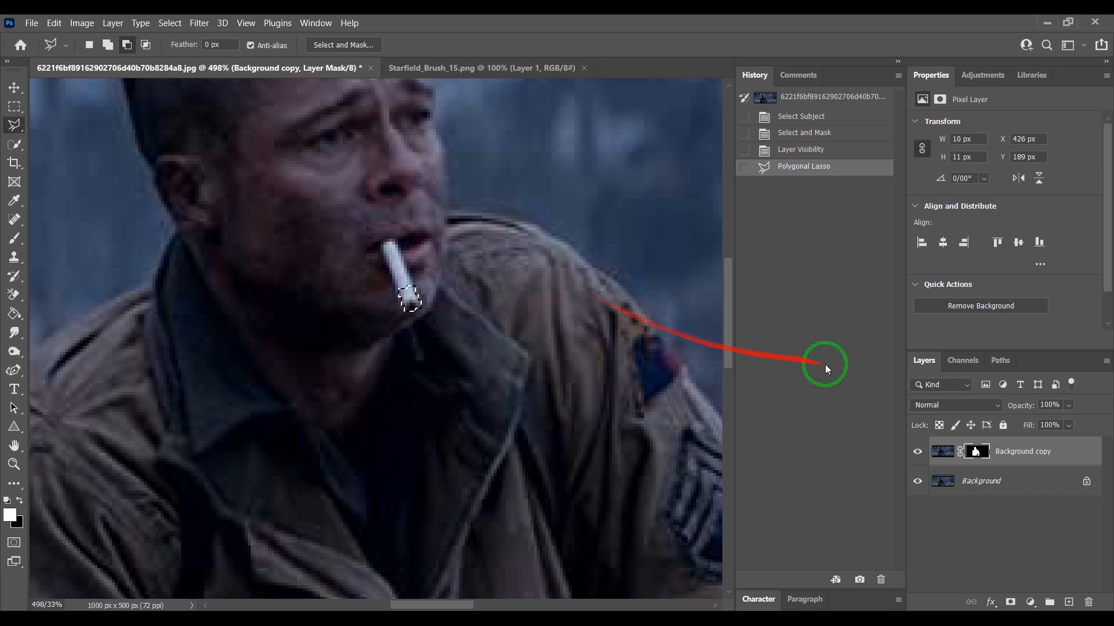
- Copy the selected cigarette tip from the Background copy layer onto a new layer
{"action": "left_click", "coordinate": [934, 457]}
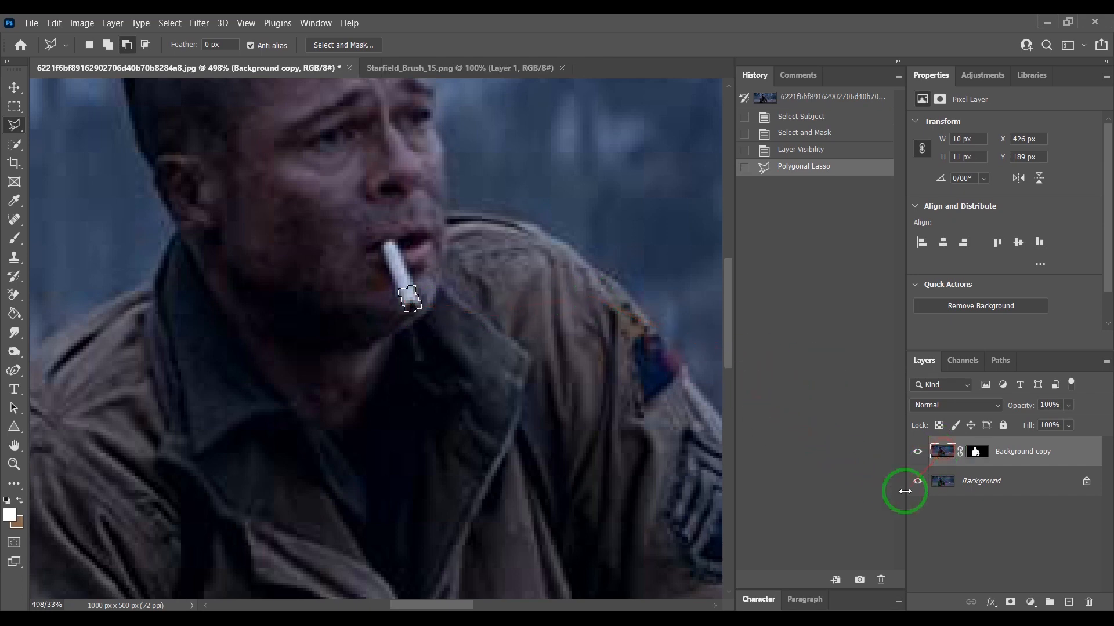
{"action": "key", "text": "ctrl+j"}
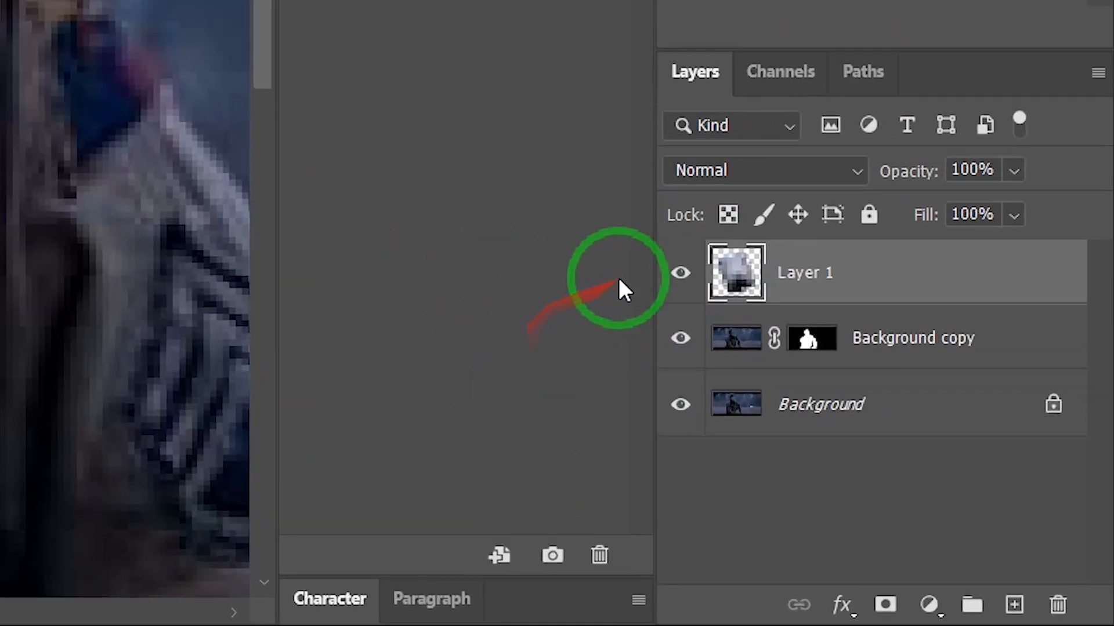
- Put the new layer into a group, collapse Group 1 and hide it
{"action": "key", "text": "ctrl+g"}
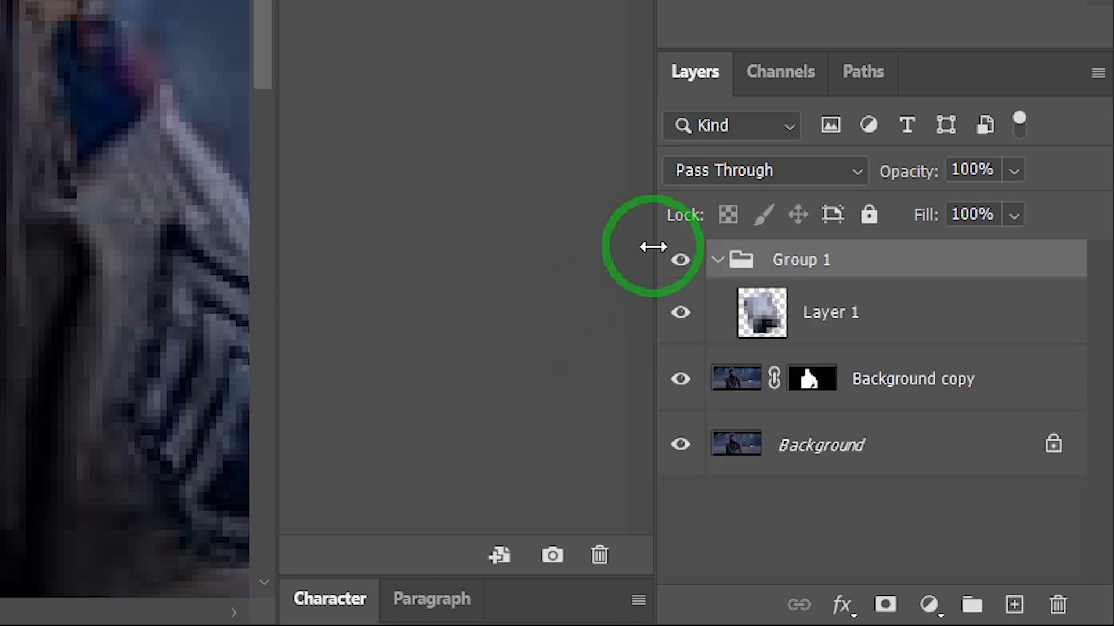
{"action": "left_click", "coordinate": [718, 262]}
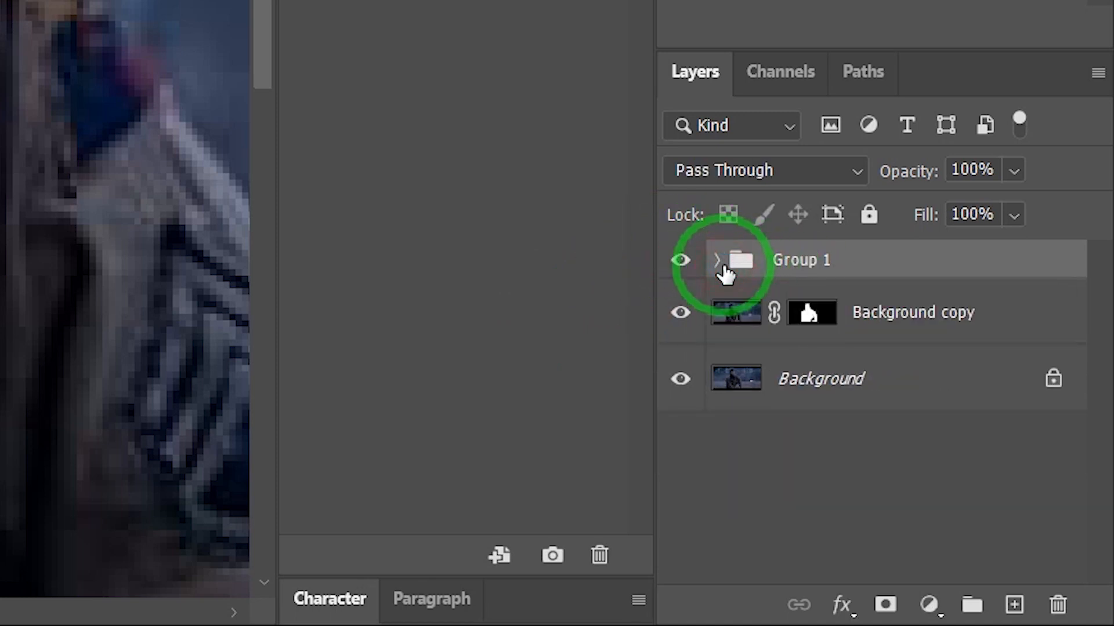
{"action": "left_click", "coordinate": [681, 262]}
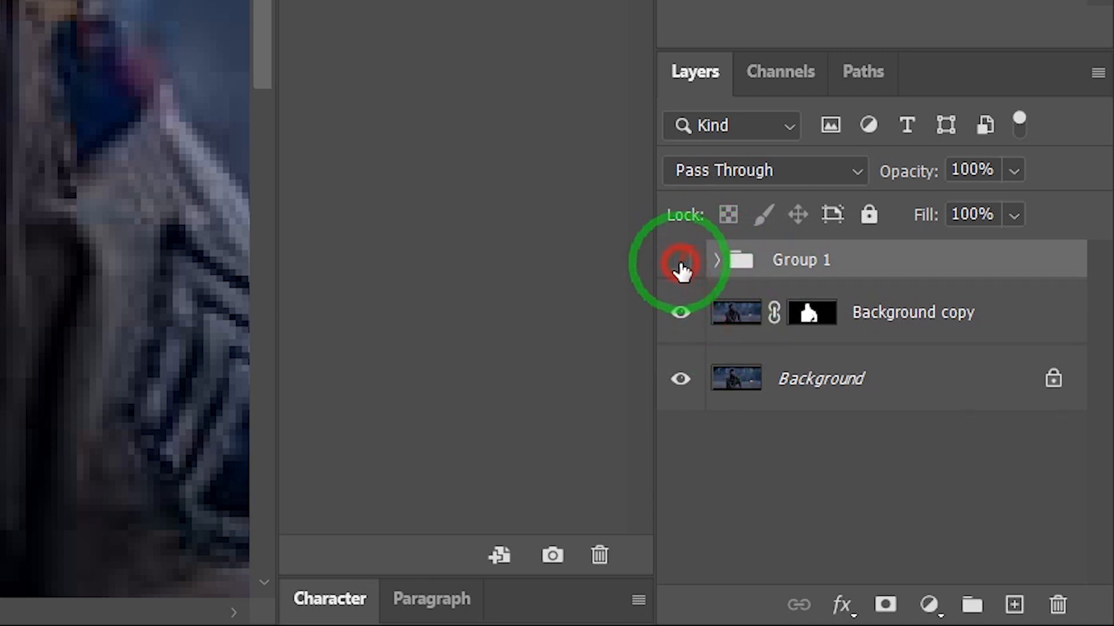
- Add a Color Lookup adjustment layer above the Background using the Moonlight.3DL LUT
{"action": "left_click", "coordinate": [776, 382]}
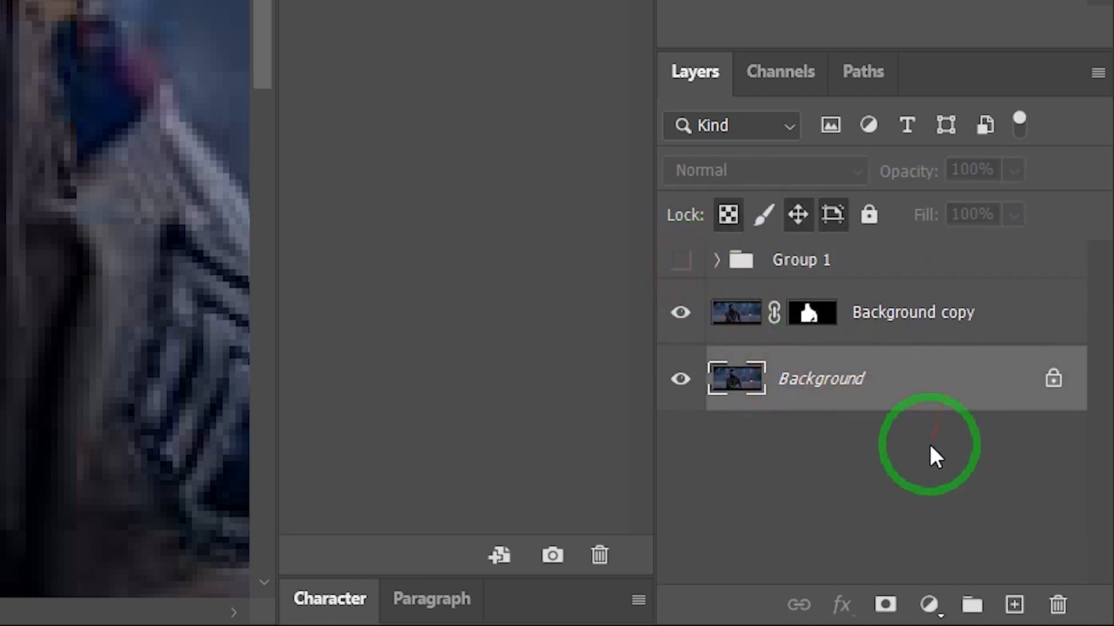
{"action": "left_click", "coordinate": [930, 605]}
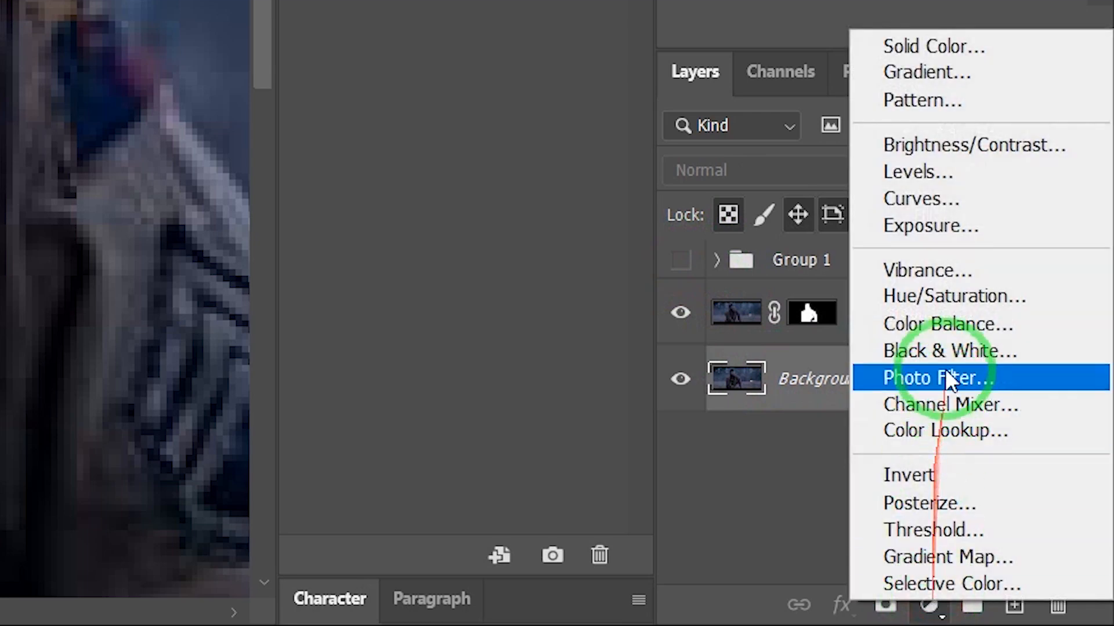
{"action": "left_click", "coordinate": [964, 431]}
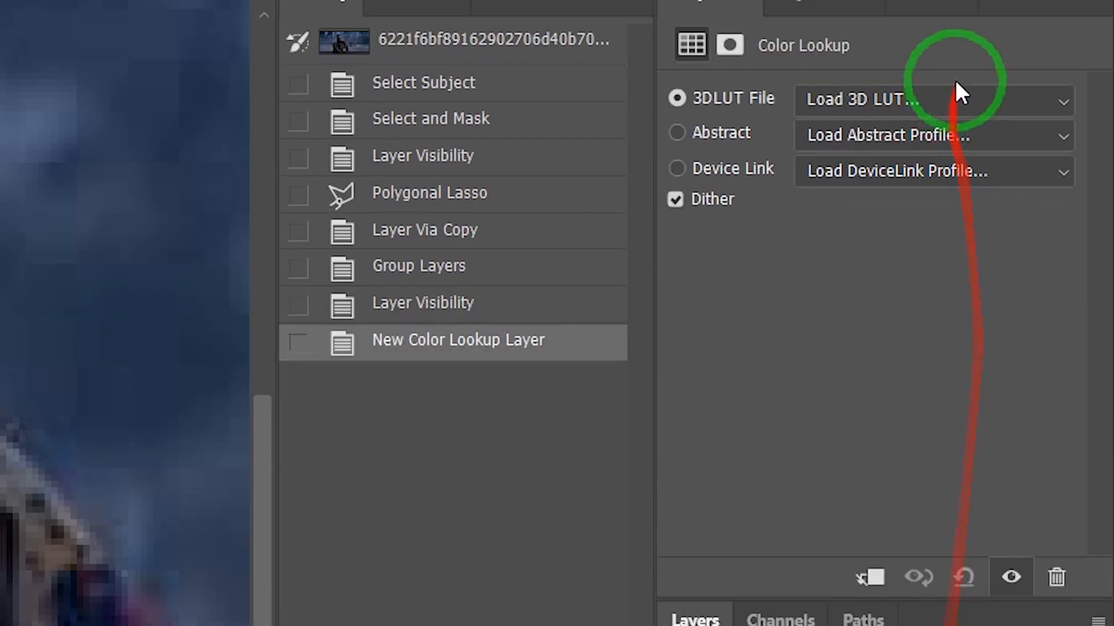
{"action": "left_click", "coordinate": [933, 98]}
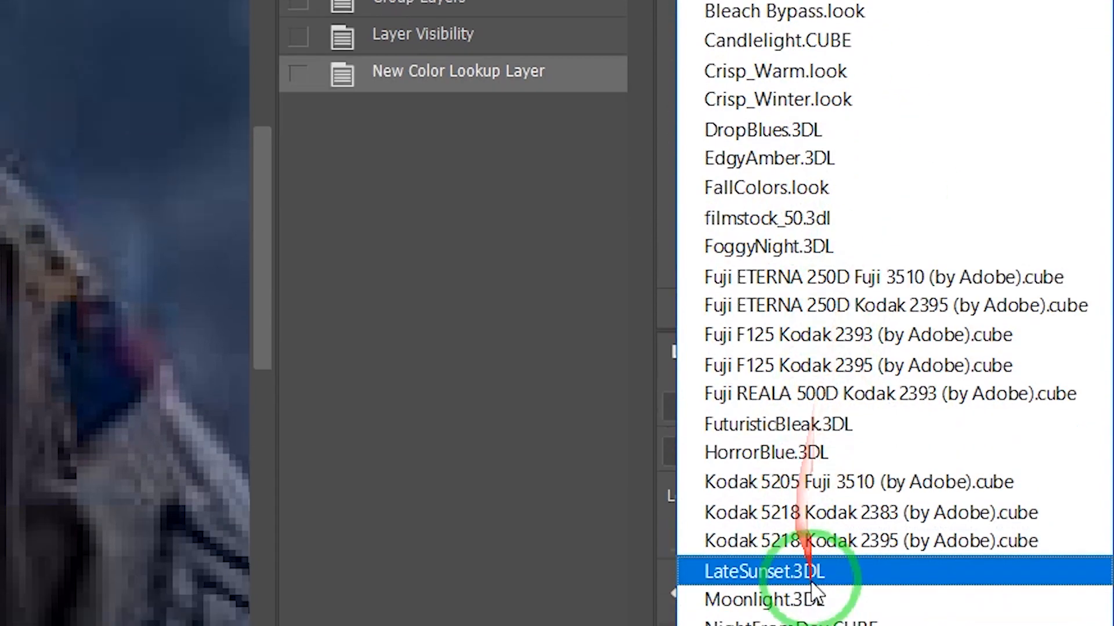
{"action": "left_click", "coordinate": [814, 598]}
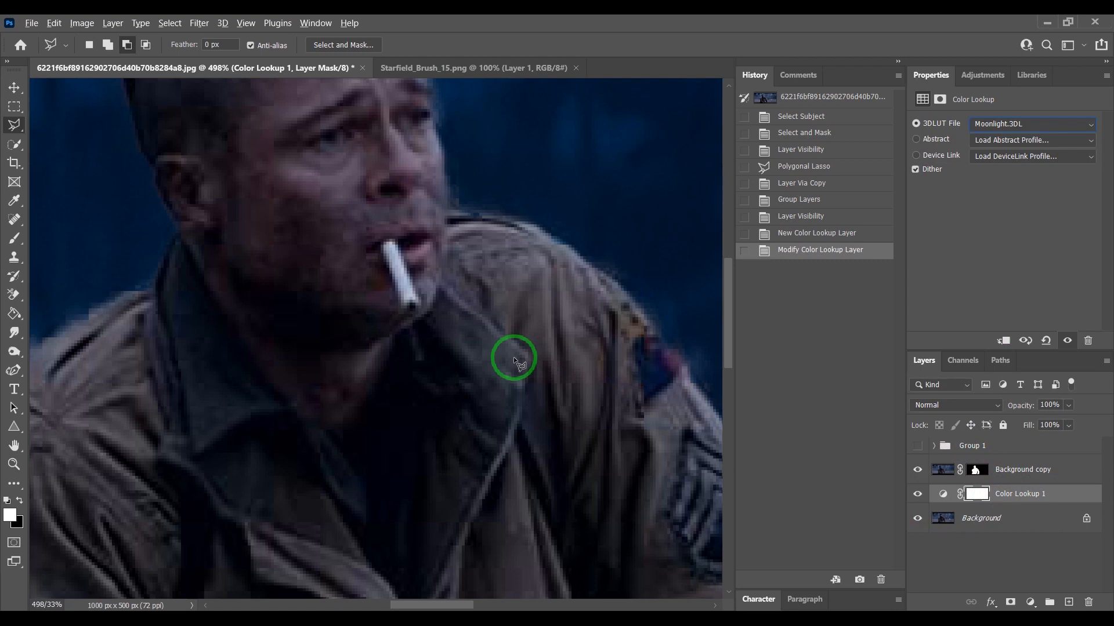
- Add a Black & White adjustment layer directly above the Background and set its opacity to 50%
{"action": "left_click", "coordinate": [13, 87]}
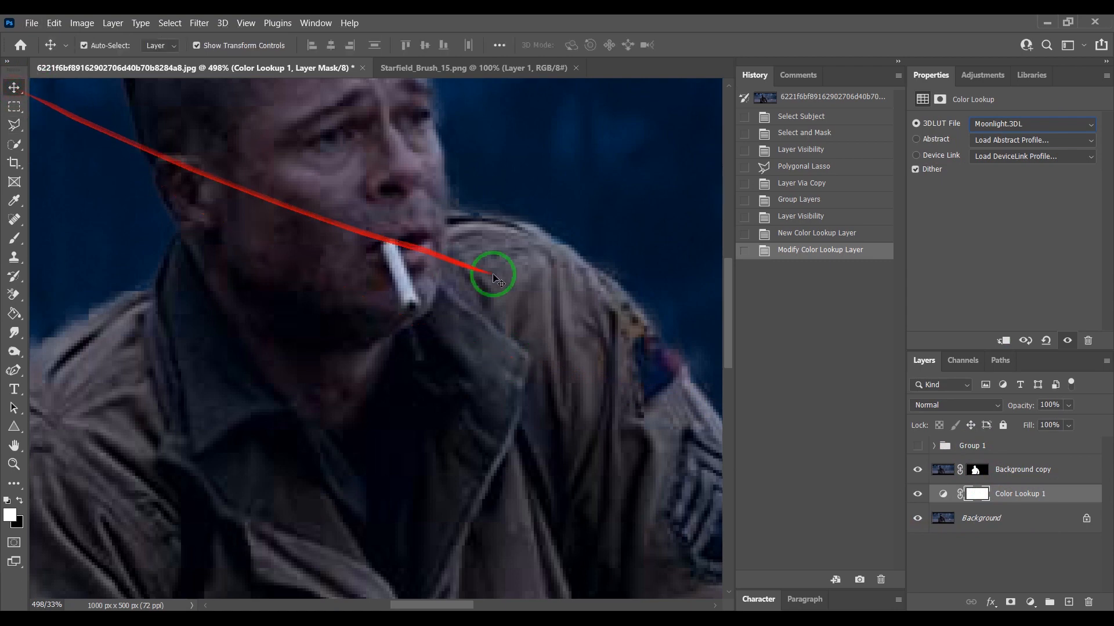
{"action": "left_click", "coordinate": [516, 313]}
{"action": "scroll", "coordinate": [519, 316], "scroll_direction": "down", "scroll_amount": 1}
{"action": "scroll", "coordinate": [521, 318], "scroll_direction": "down", "scroll_amount": 5}
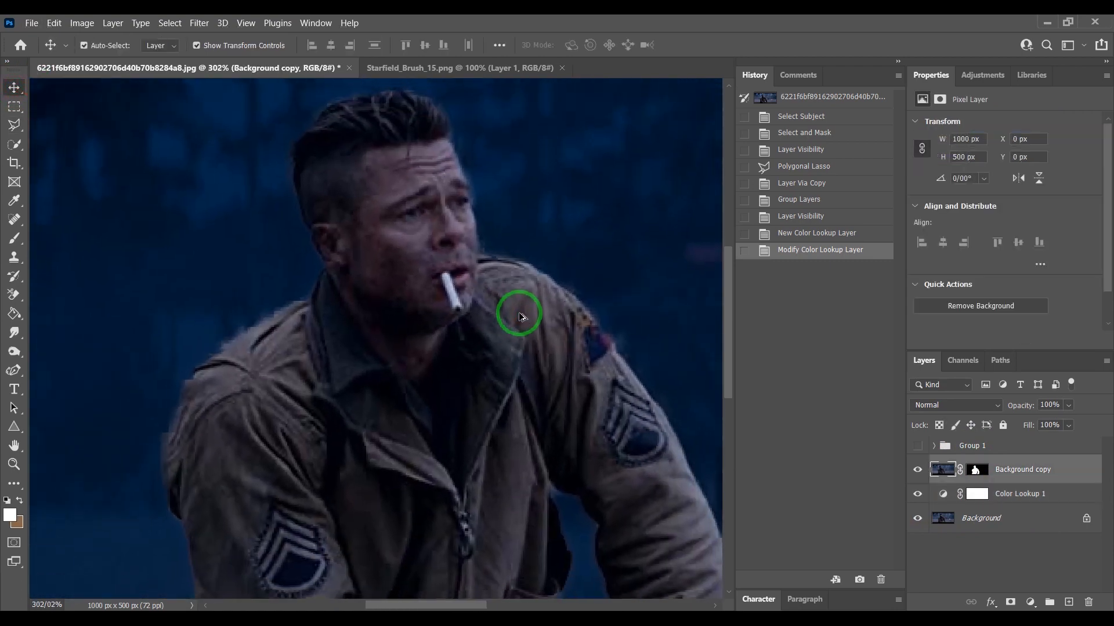
{"action": "scroll", "coordinate": [521, 317], "scroll_direction": "down", "scroll_amount": 1}
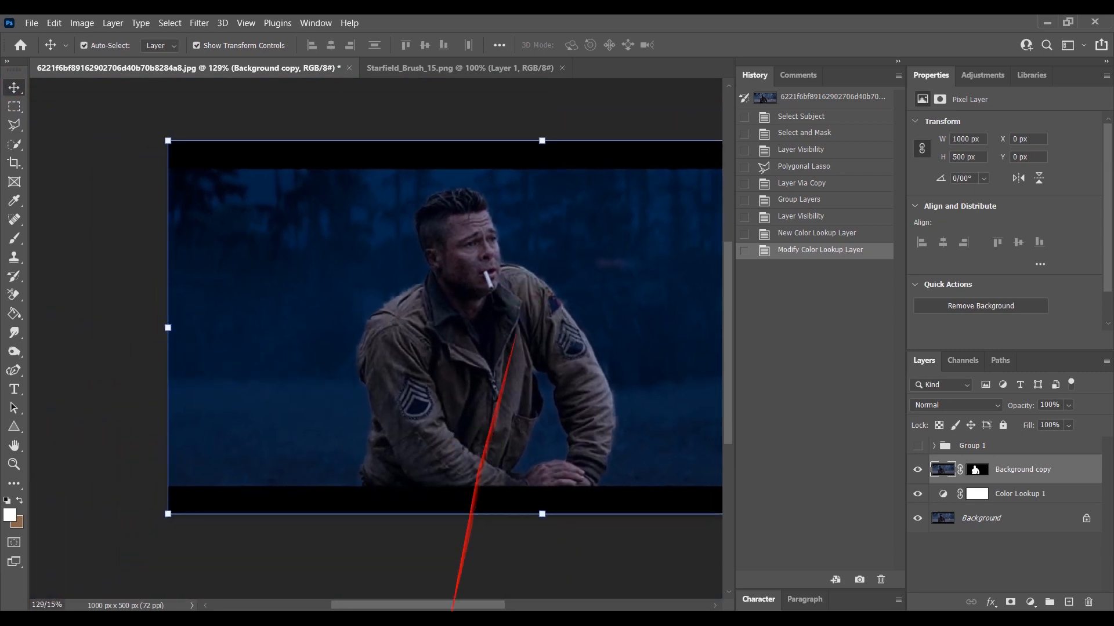
{"action": "left_click_drag", "start_coordinate": [453, 605], "coordinate": [497, 599]}
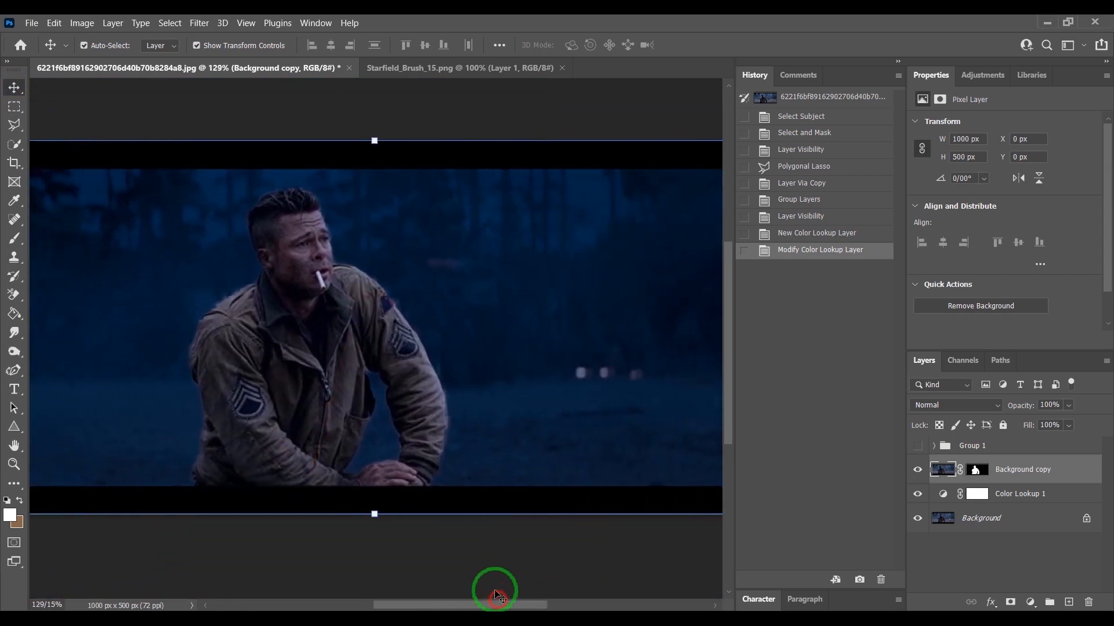
{"action": "scroll", "coordinate": [464, 439], "scroll_direction": "down", "scroll_amount": 1}
{"action": "scroll", "coordinate": [464, 439], "scroll_direction": "down", "scroll_amount": 2}
{"action": "left_click", "coordinate": [1031, 602]}
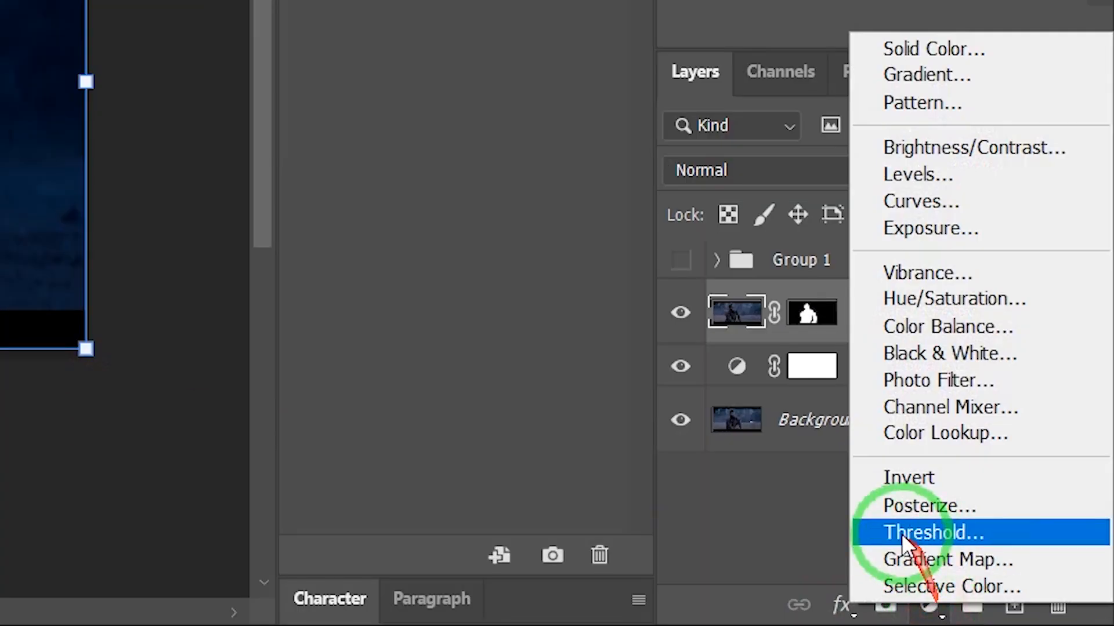
{"action": "left_click", "coordinate": [760, 427]}
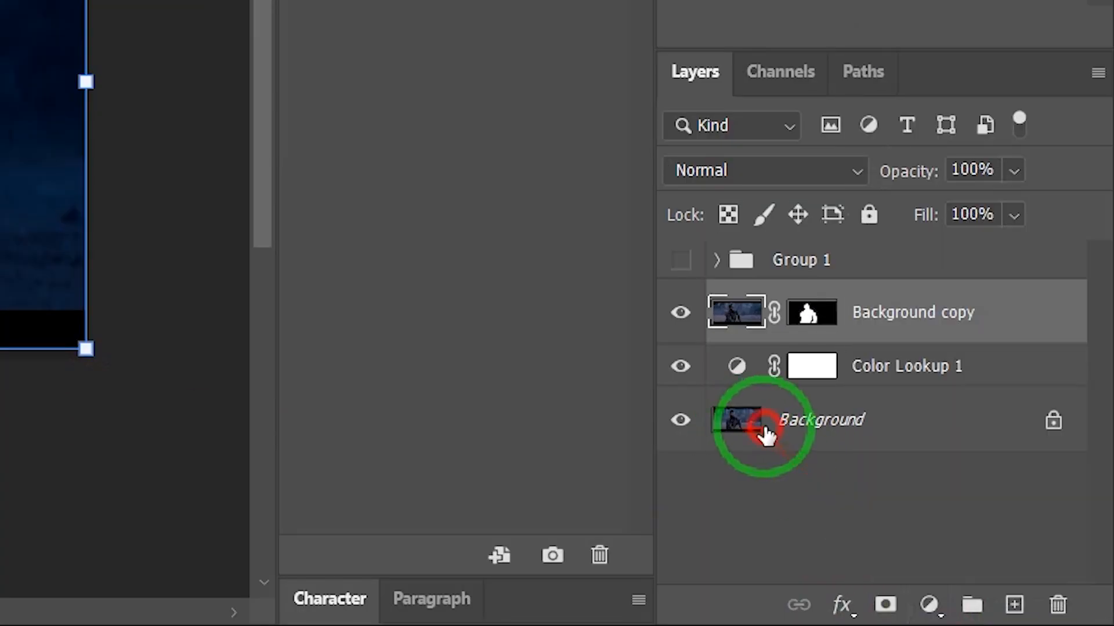
{"action": "left_click", "coordinate": [872, 434]}
{"action": "left_click", "coordinate": [928, 605]}
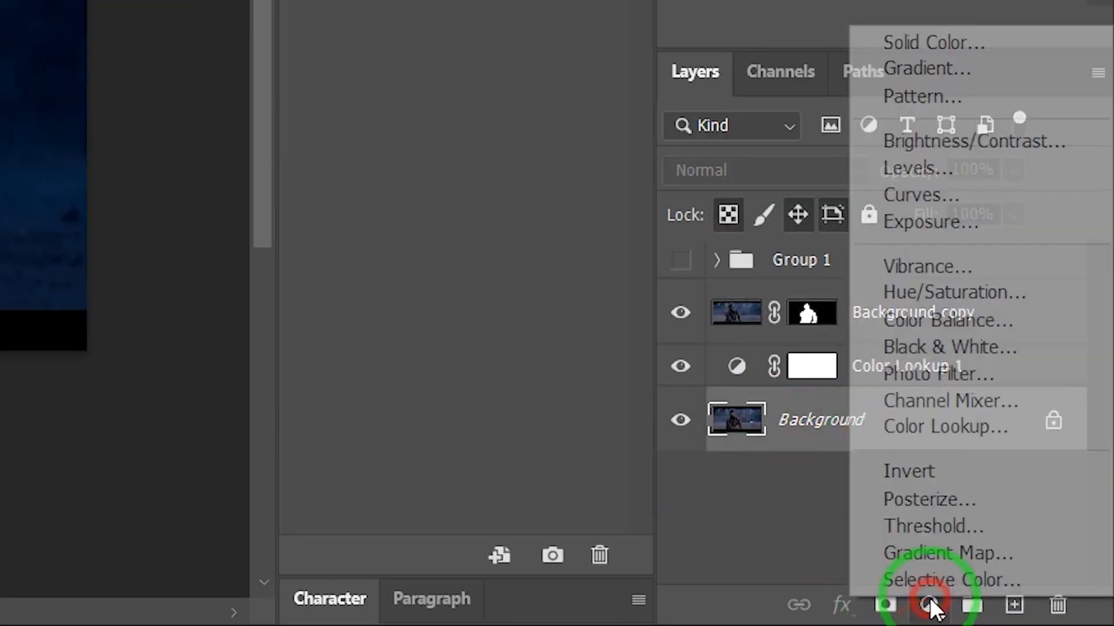
{"action": "left_click", "coordinate": [980, 357]}
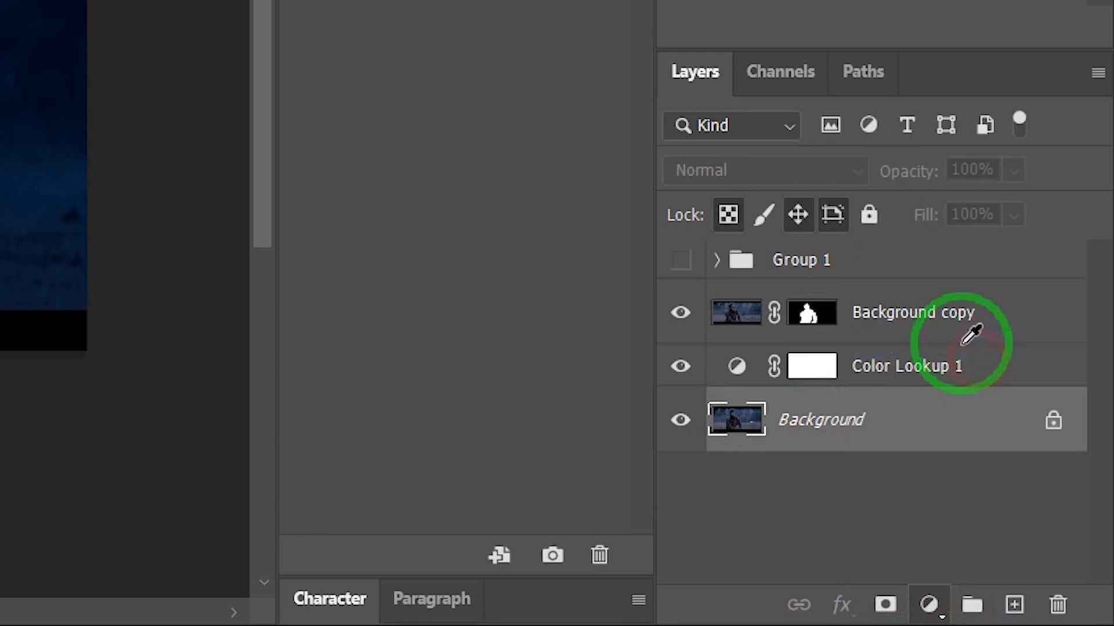
{"action": "left_click", "coordinate": [968, 171]}
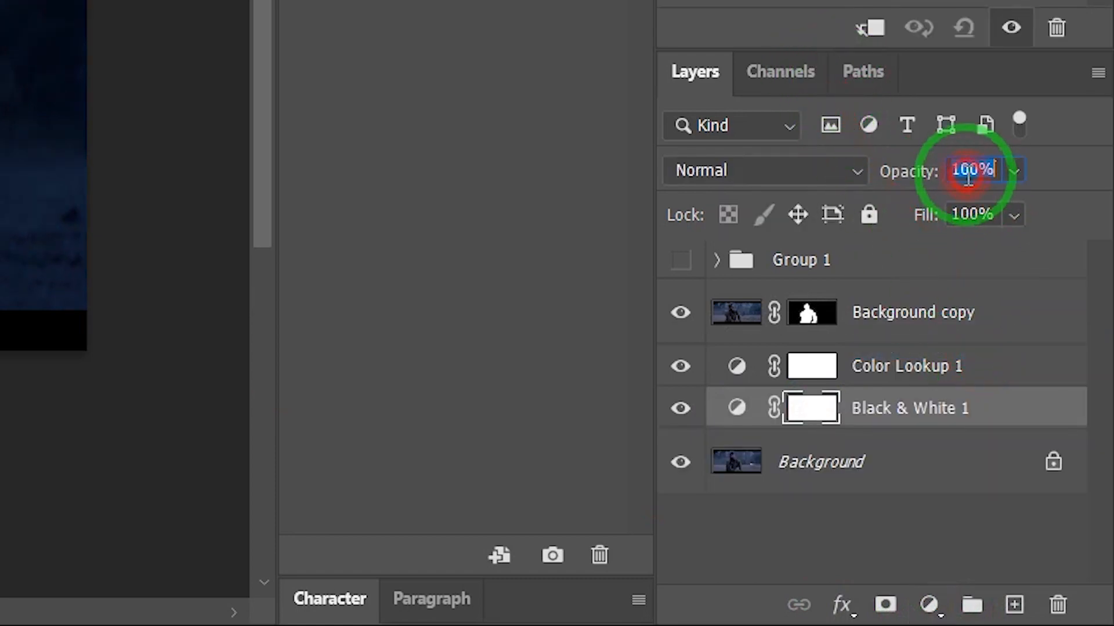
{"action": "type", "text": "50"}
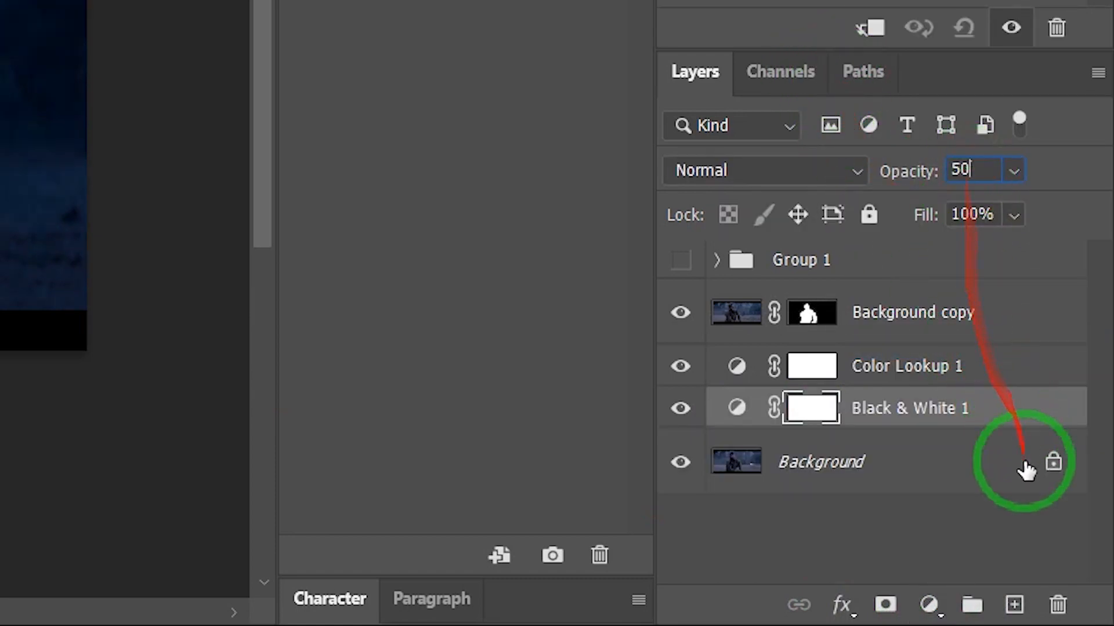
{"action": "left_click", "coordinate": [906, 545]}
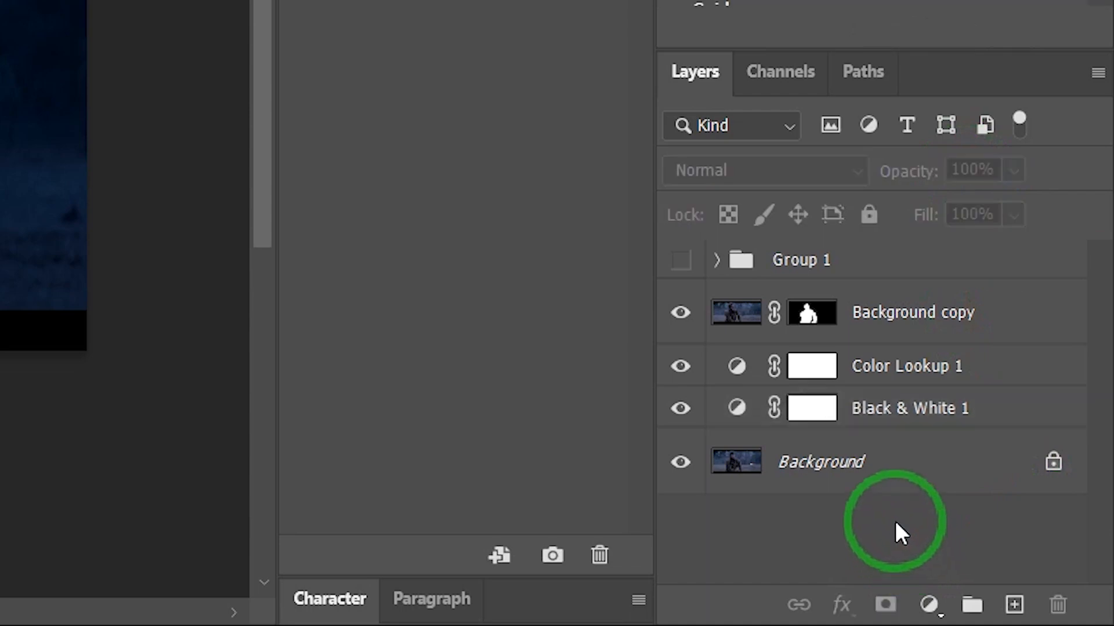
- Toggle the Black & White layer's visibility off and on to compare the background grade
{"action": "left_click", "coordinate": [916, 402]}
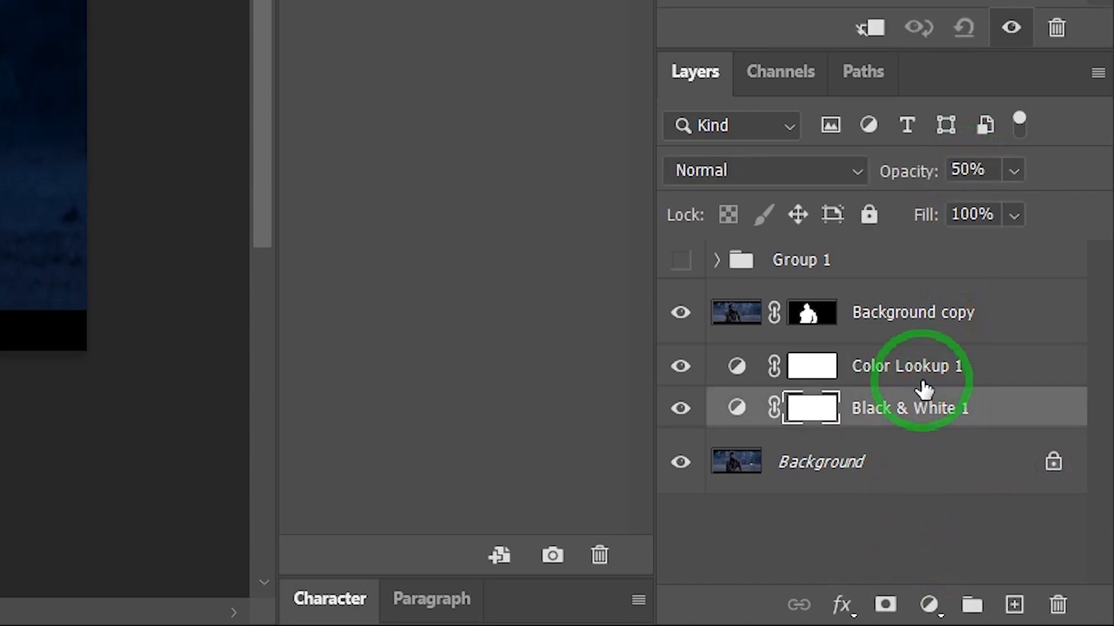
{"action": "left_click", "coordinate": [905, 371]}
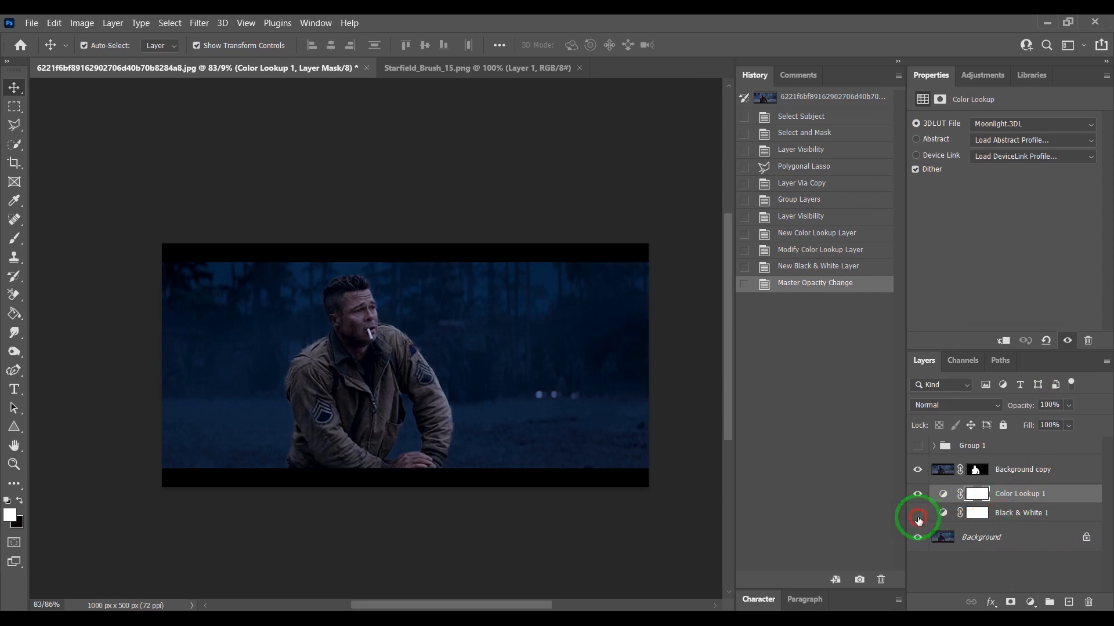
{"action": "left_click", "coordinate": [917, 517]}
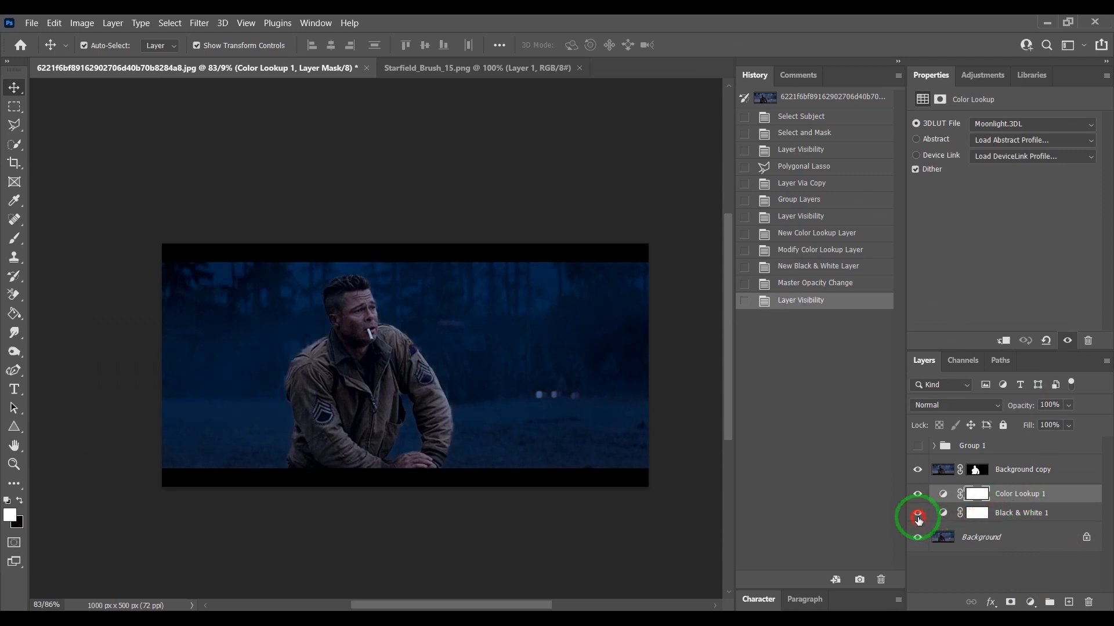
{"action": "left_click", "coordinate": [918, 516]}
{"action": "left_click", "coordinate": [1022, 566]}
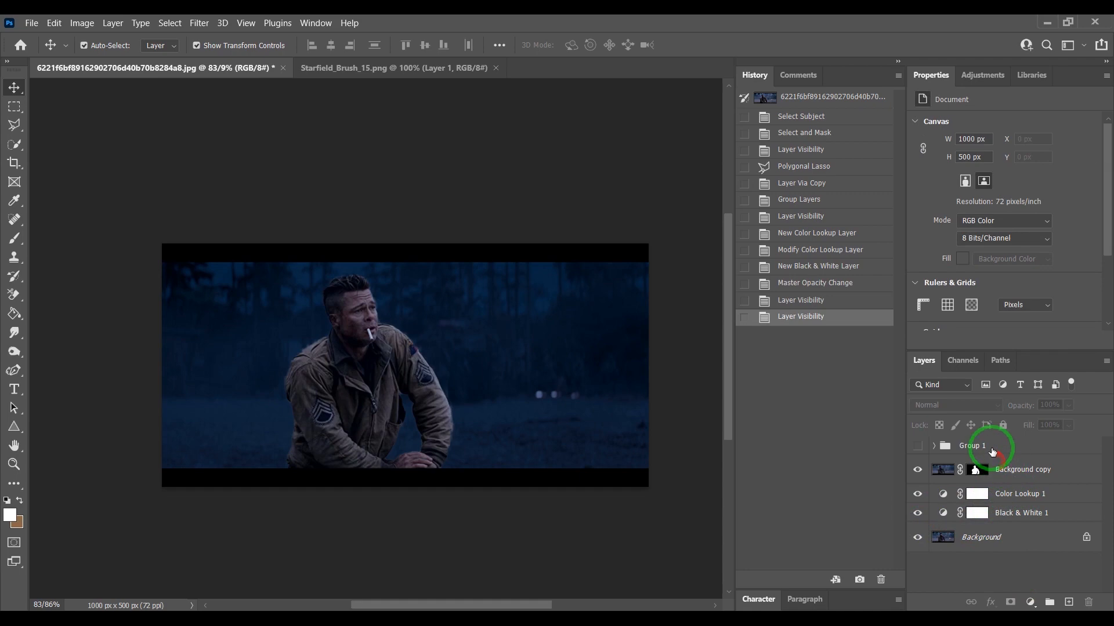
- Expand Group 1 and convert the cigarette tip layer, Layer 1, into a Smart Object
{"action": "left_click", "coordinate": [941, 452]}
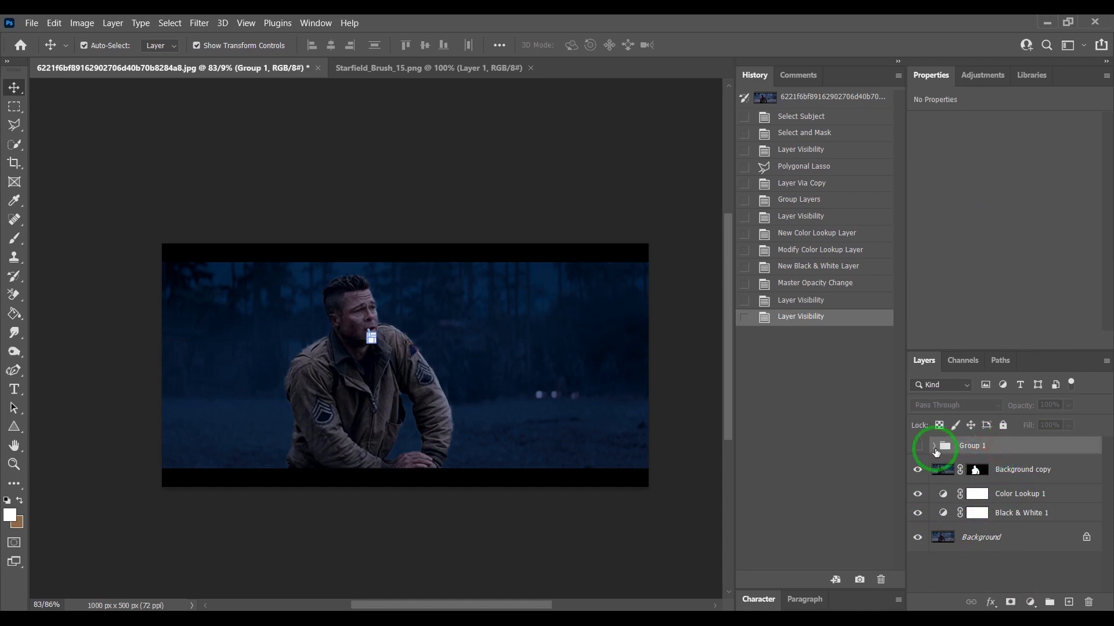
{"action": "left_click", "coordinate": [934, 446]}
{"action": "left_click", "coordinate": [991, 469]}
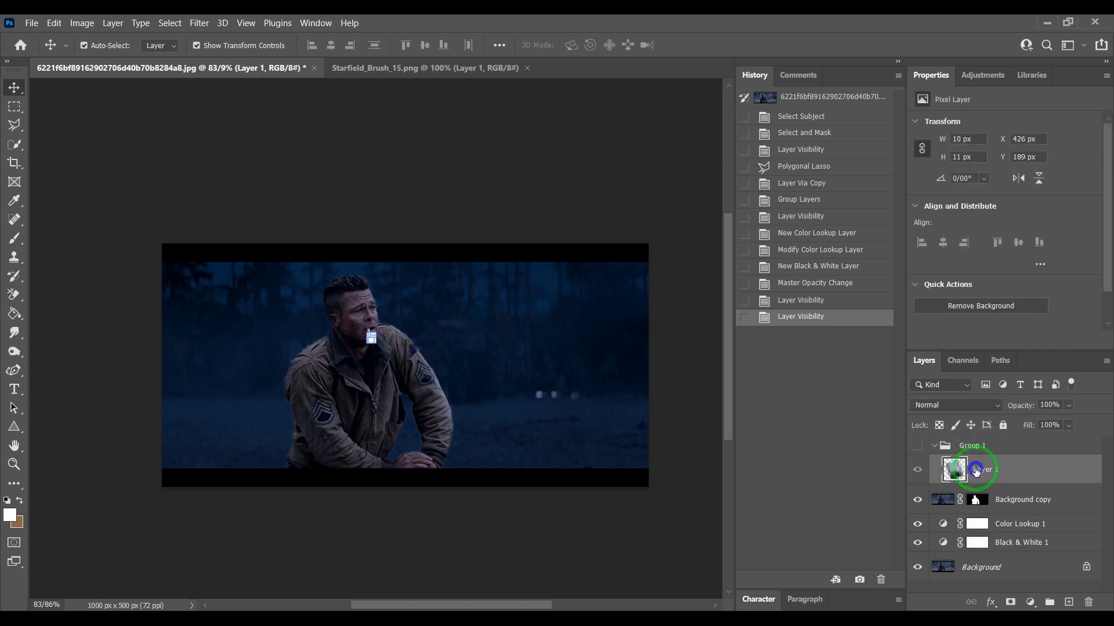
{"action": "right_click", "coordinate": [991, 469]}
{"action": "left_click", "coordinate": [847, 221]}
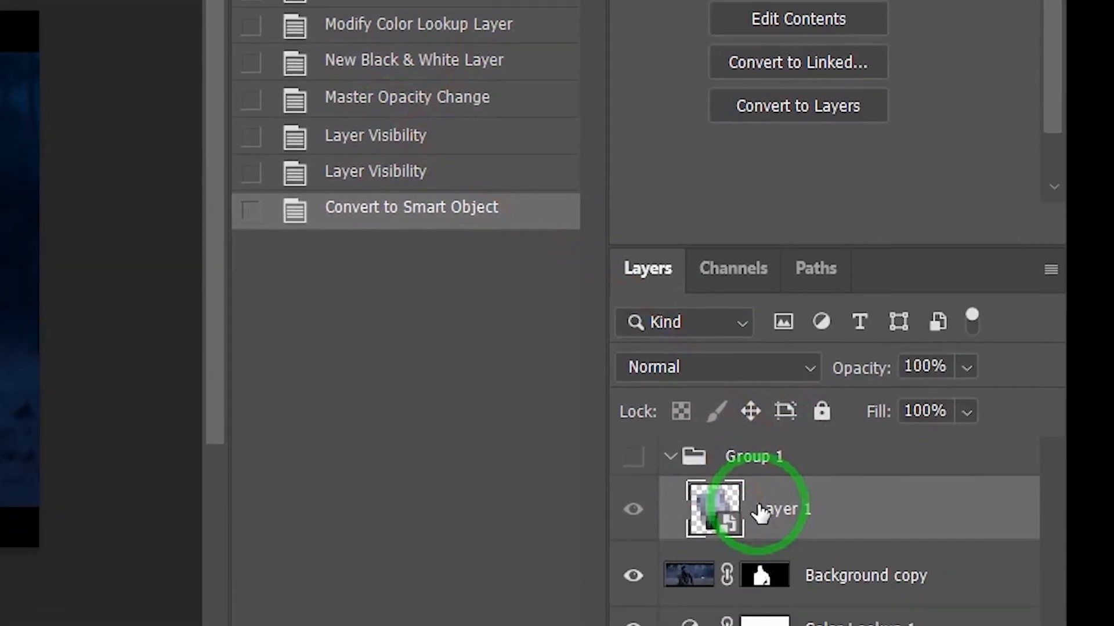
- Duplicate Layer 1 and apply a Gaussian Blur with a radius of 5 pixels to the copy
{"action": "key", "text": "ctrl+j"}
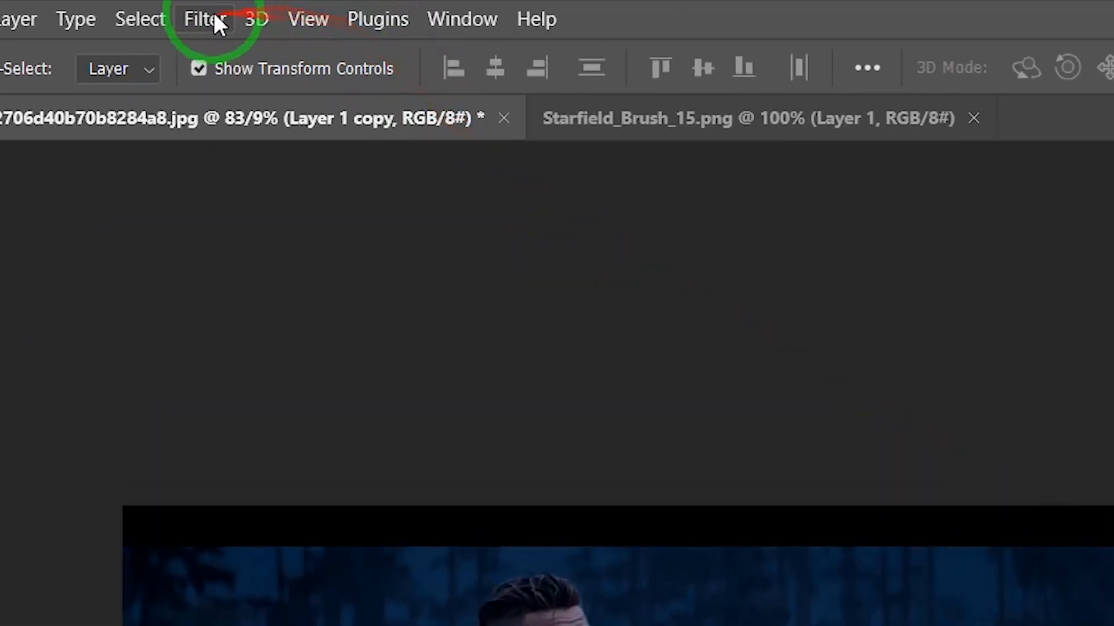
{"action": "left_click", "coordinate": [216, 21]}
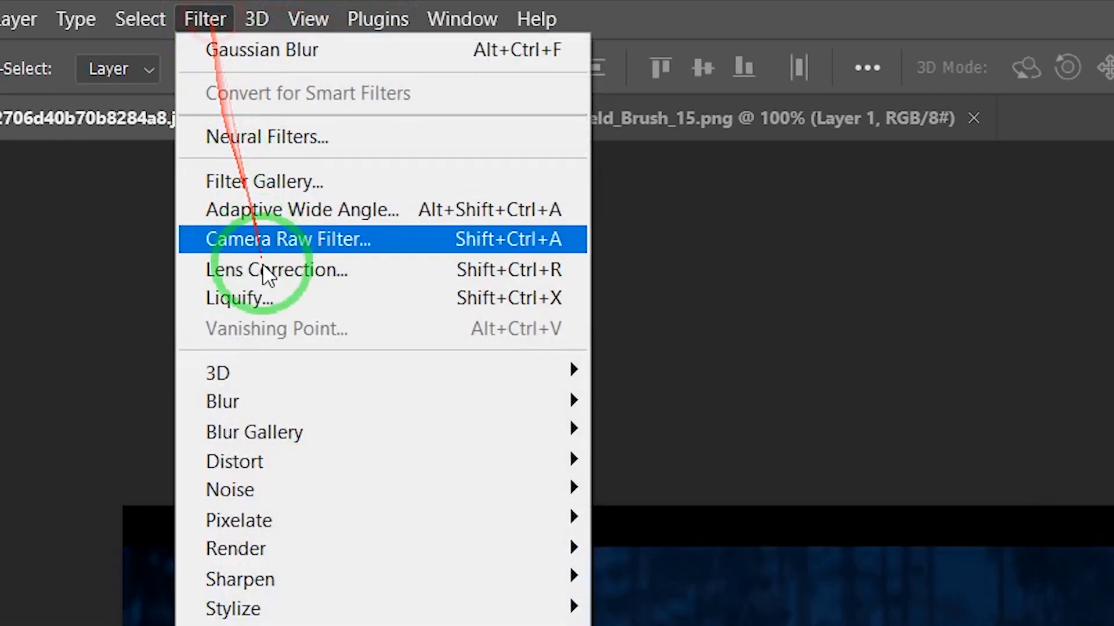
{"action": "mouse_move", "coordinate": [311, 401]}
{"action": "left_click", "coordinate": [702, 519]}
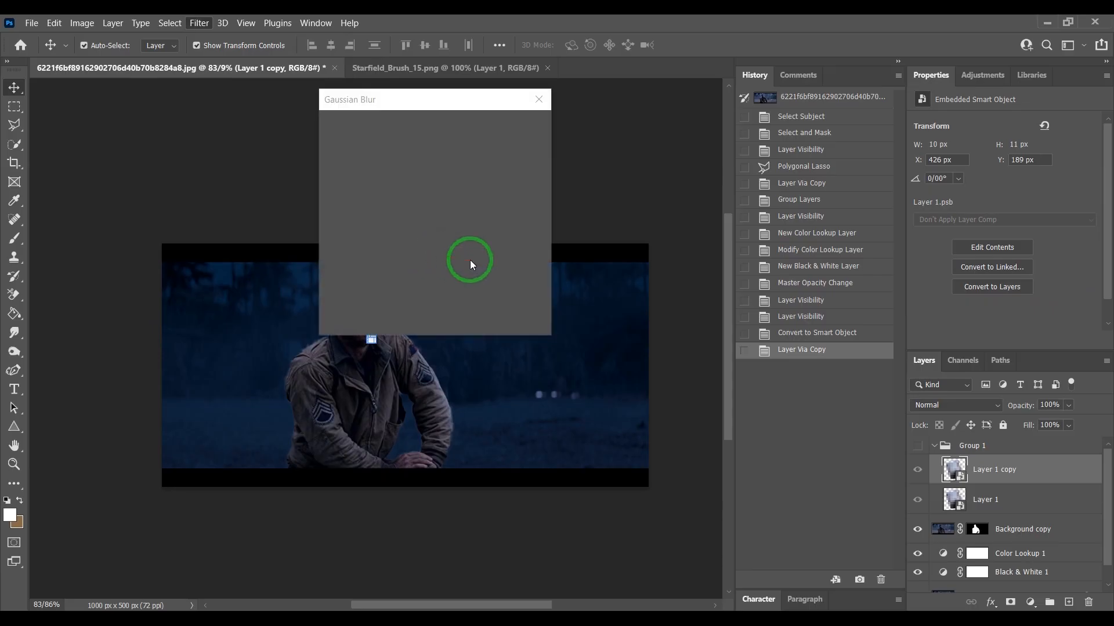
{"action": "type", "text": "5"}
{"action": "left_click", "coordinate": [520, 127]}
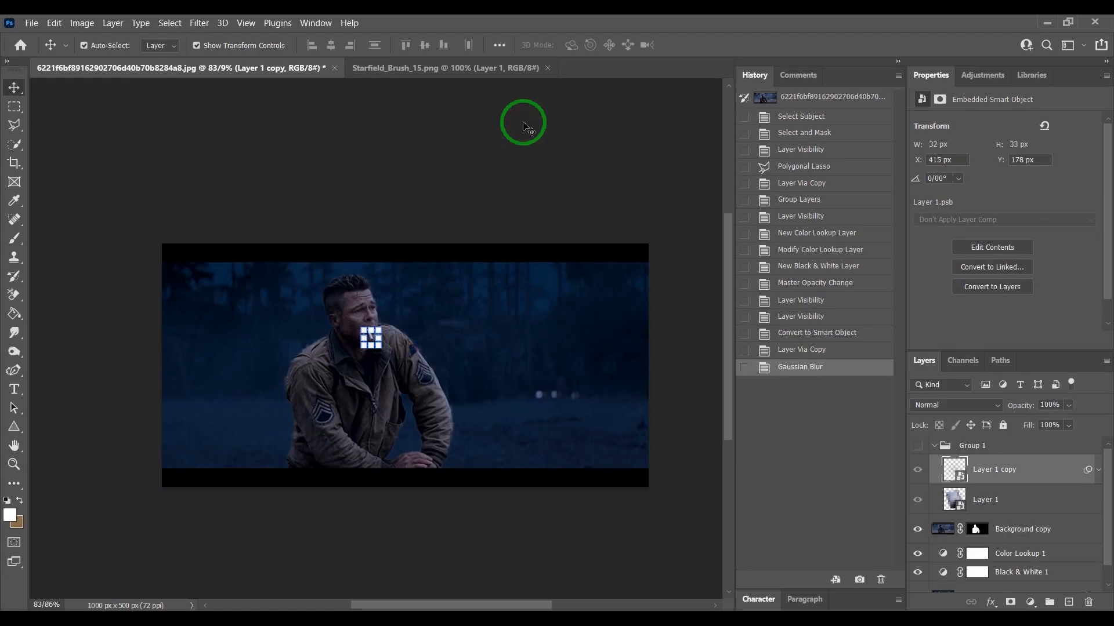
- Duplicate the blurred cigarette tip layer four more times
{"action": "key", "text": "ctrl"}
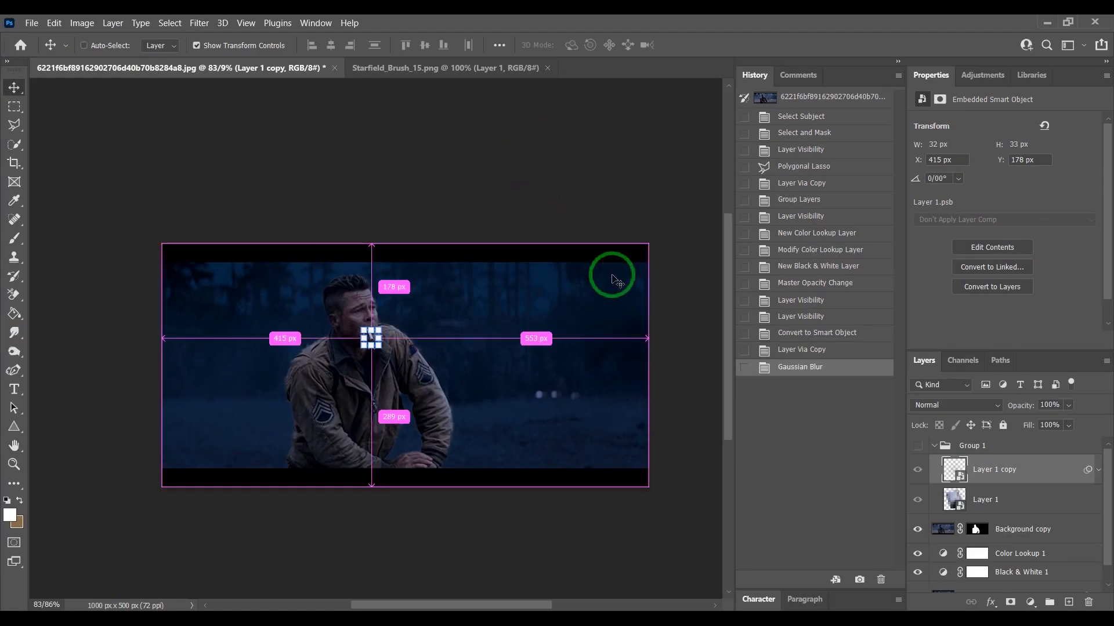
{"action": "key", "text": "ctrl+j"}
{"action": "key", "text": "ctrl+j"}
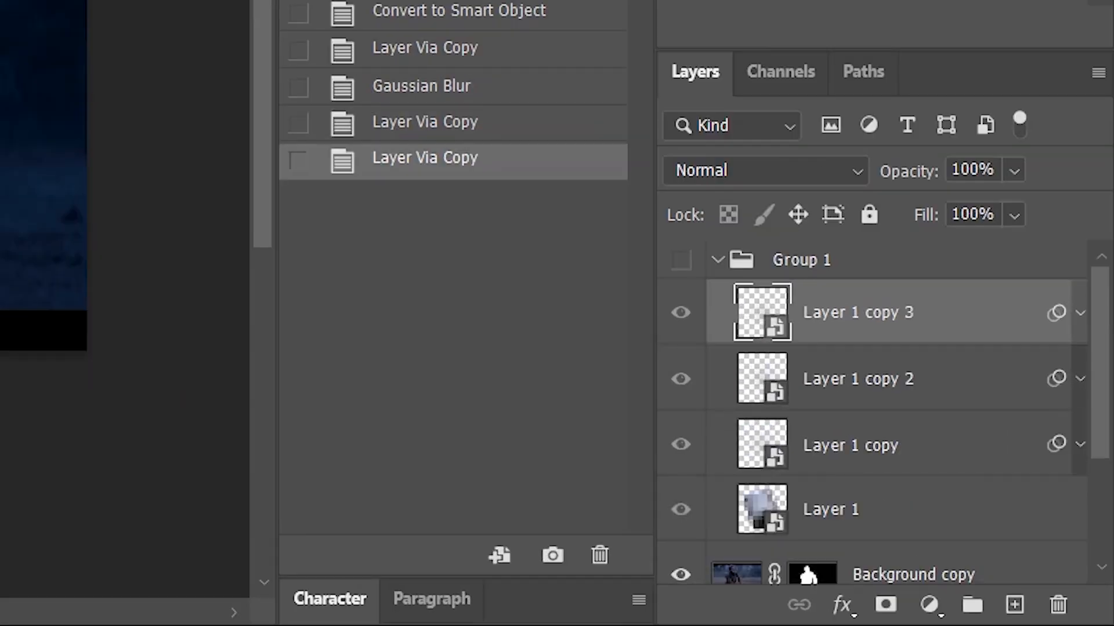
{"action": "key", "text": "ctrl+j"}
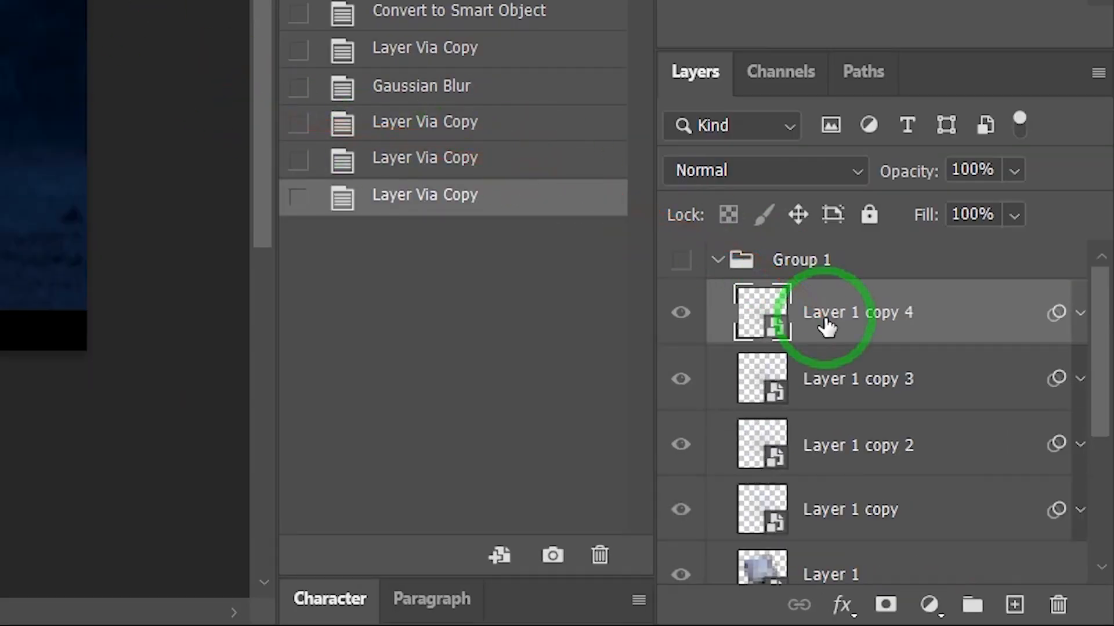
{"action": "key", "text": "ctrl+j"}
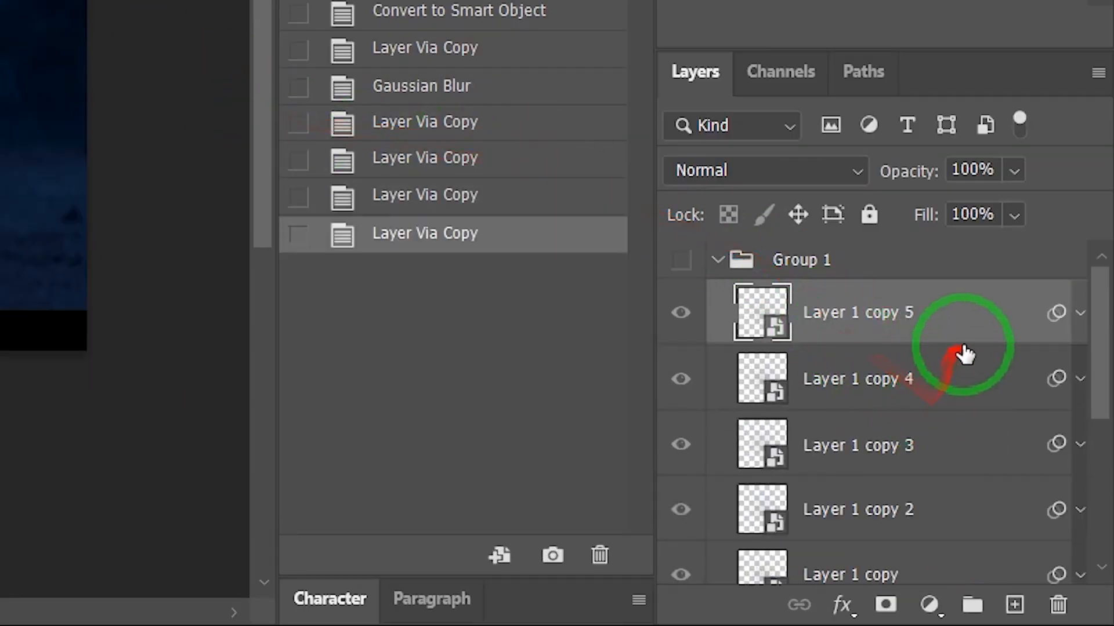
- Set the Gaussian Blur radius of the top copy, Layer 1 copy 5, to 100 pixels
{"action": "left_click", "coordinate": [1080, 313]}
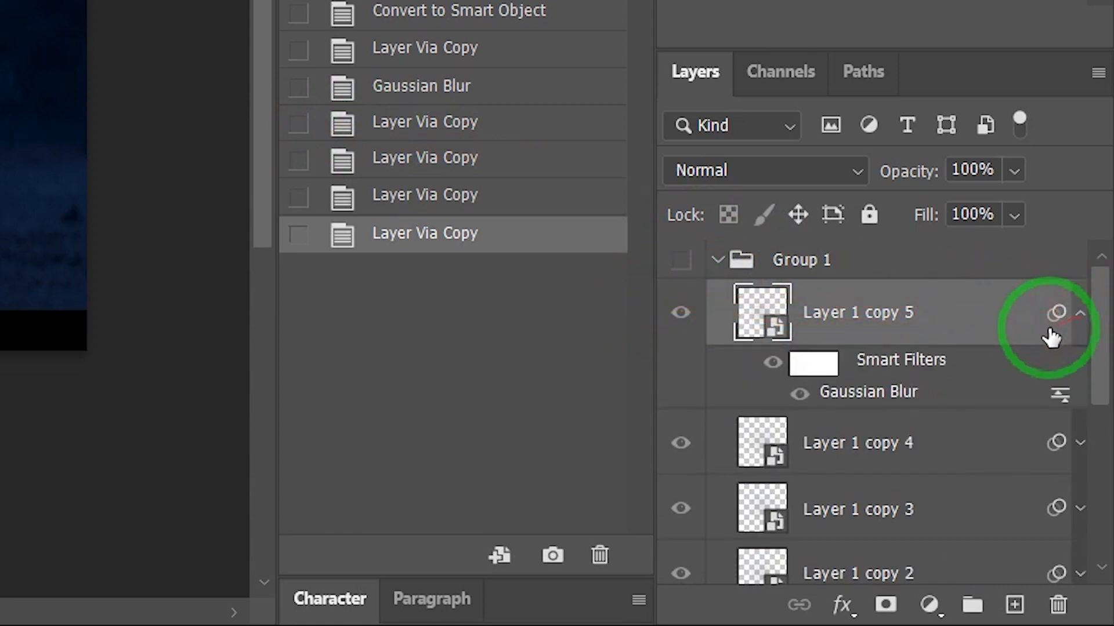
{"action": "double_click", "coordinate": [870, 393]}
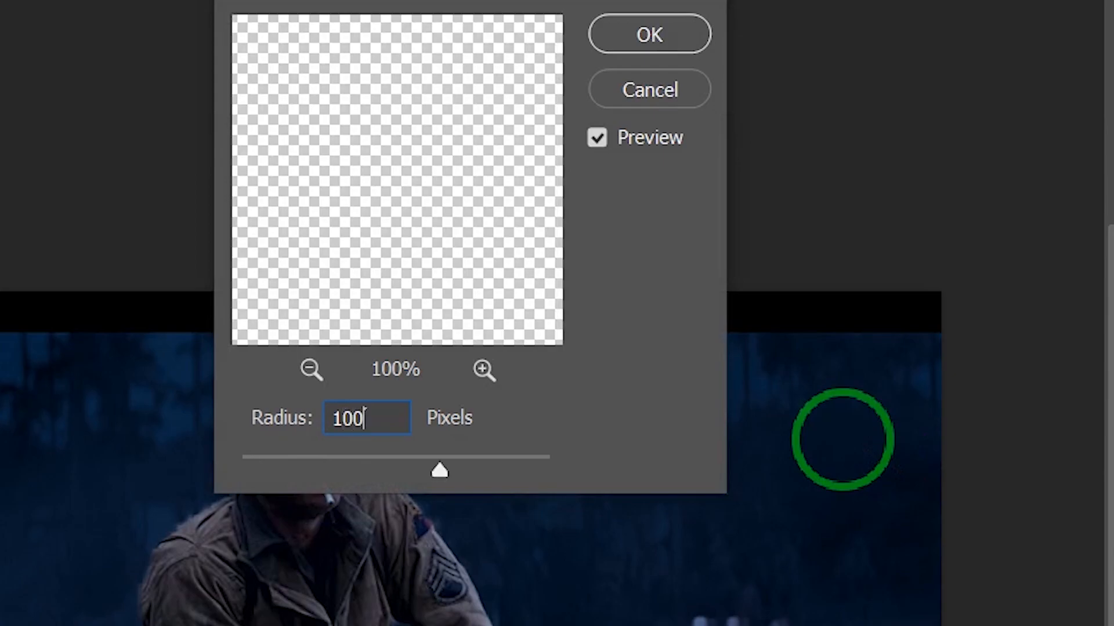
{"action": "left_click", "coordinate": [661, 42]}
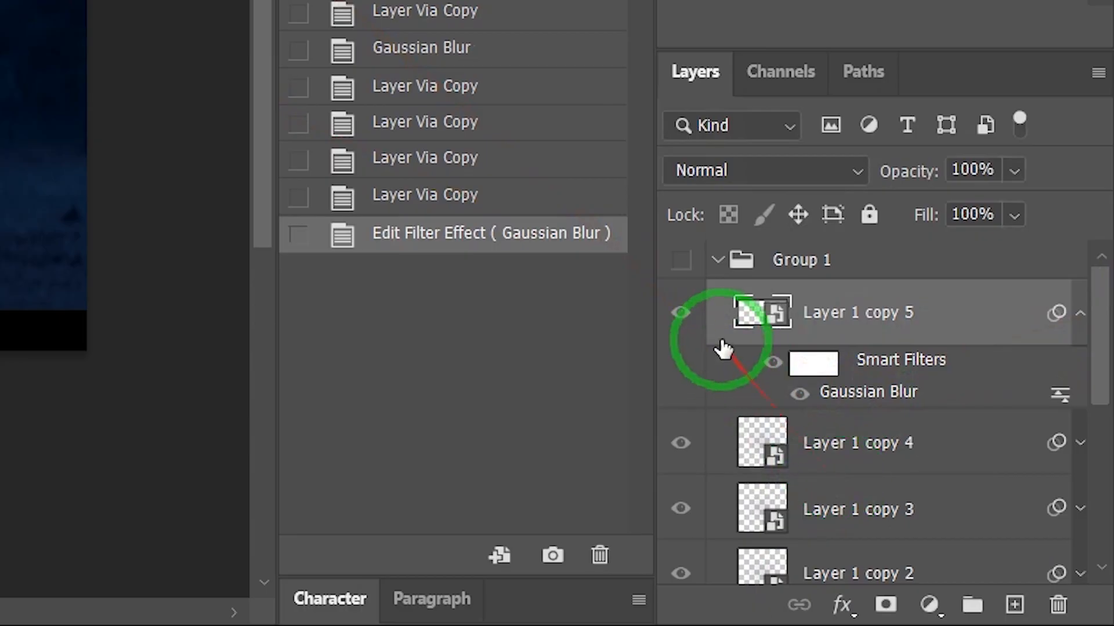
- Make Group 1 visible, duplicate the top blurred layer and reapply its Gaussian Blur filter settings
{"action": "left_click", "coordinate": [681, 260]}
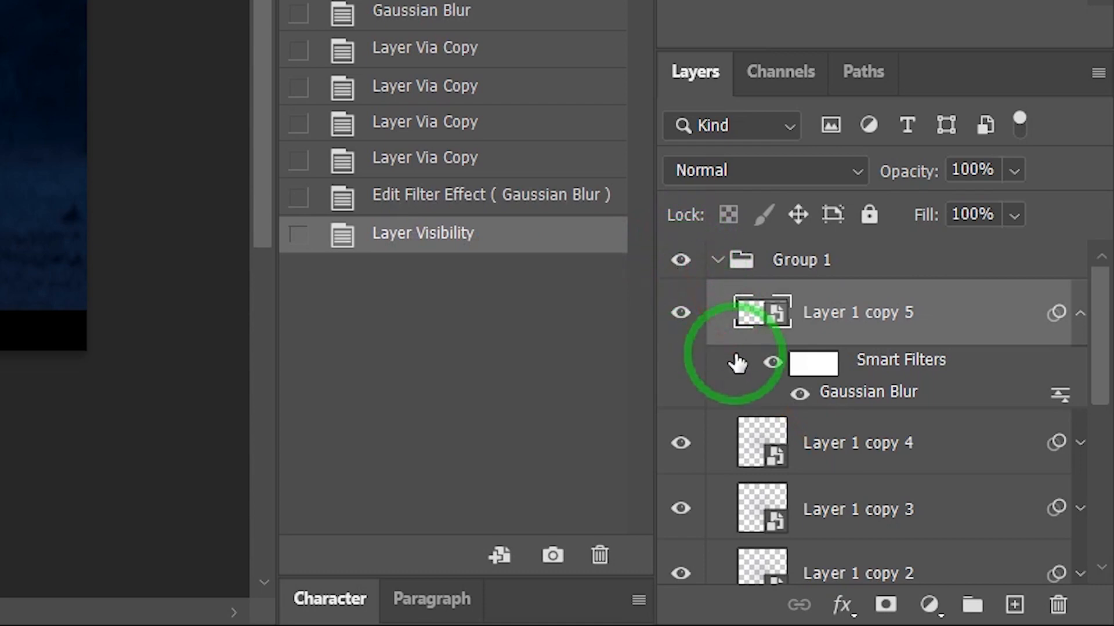
{"action": "key", "text": "ctrl+j"}
{"action": "double_click", "coordinate": [932, 395]}
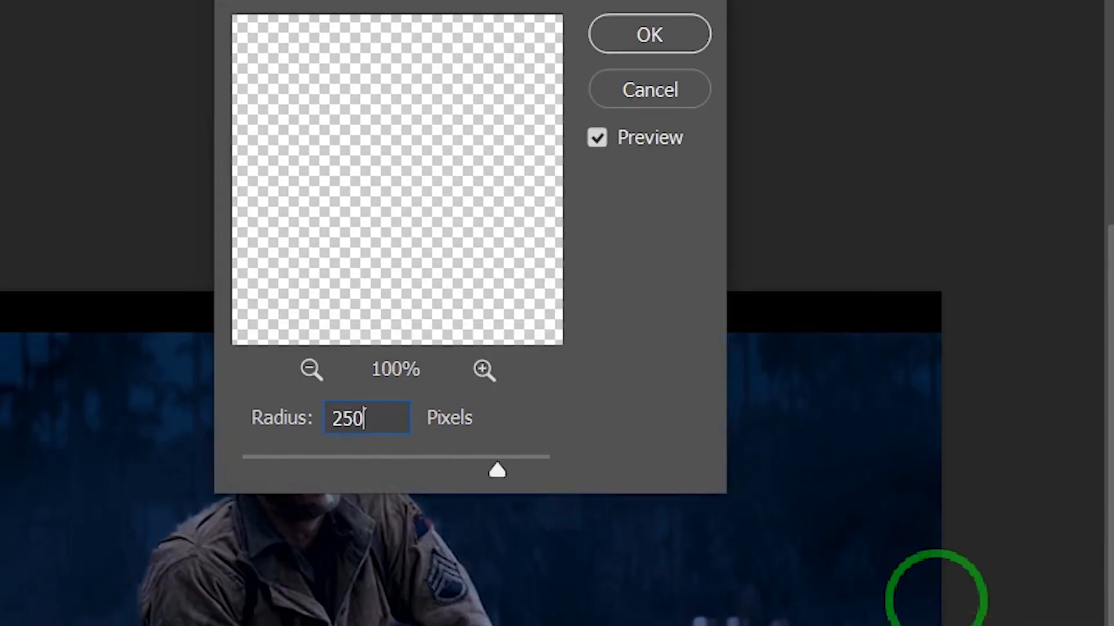
{"action": "left_click", "coordinate": [694, 41]}
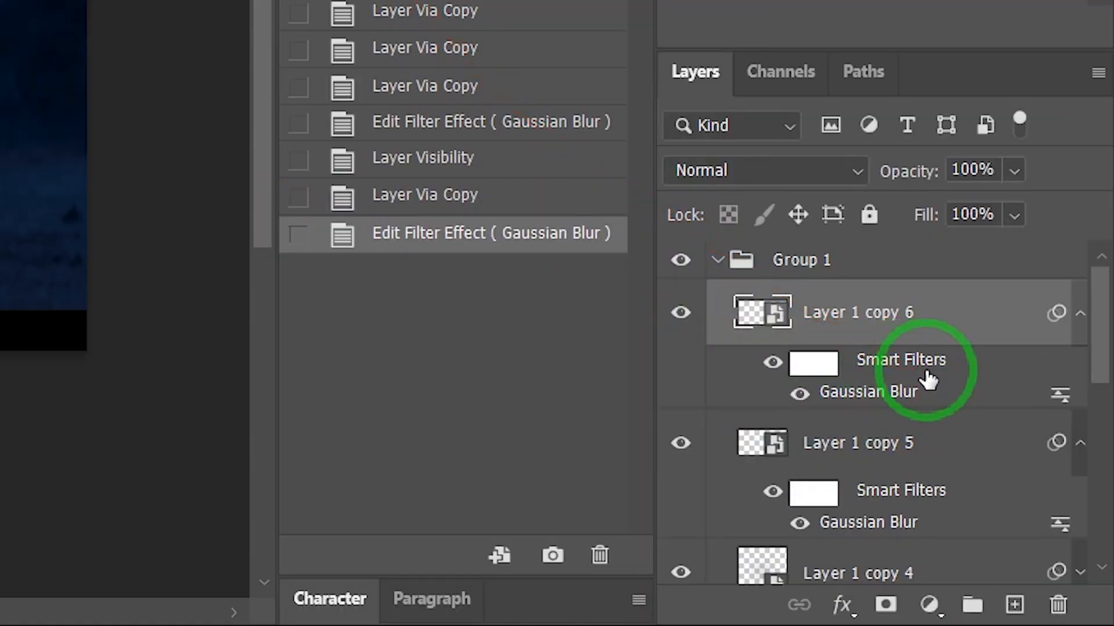
- Duplicate the top blurred layer, set its Gaussian Blur radius to 500 pixels, and collapse Group 1
{"action": "key", "text": "ctrl+j"}
{"action": "double_click", "coordinate": [888, 406]}
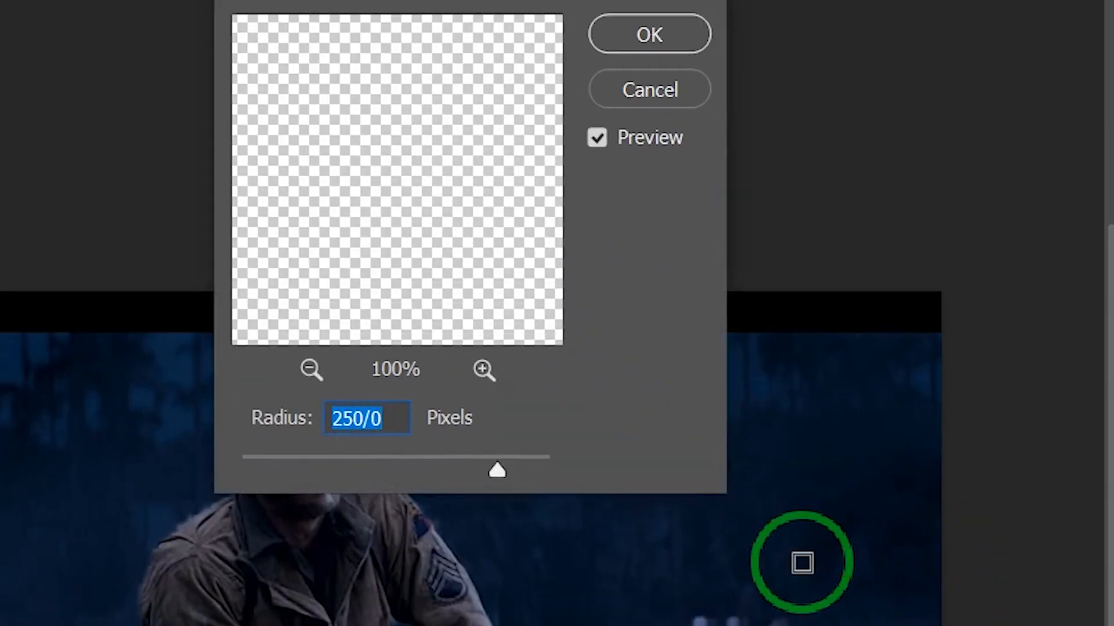
{"action": "type", "text": "500"}
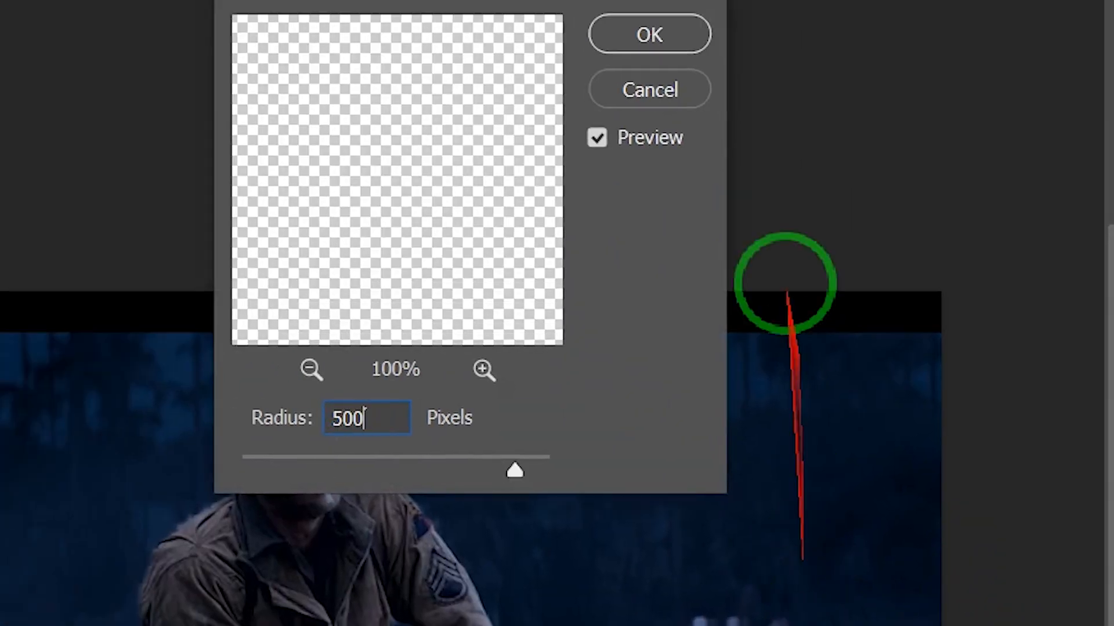
{"action": "left_click", "coordinate": [626, 40]}
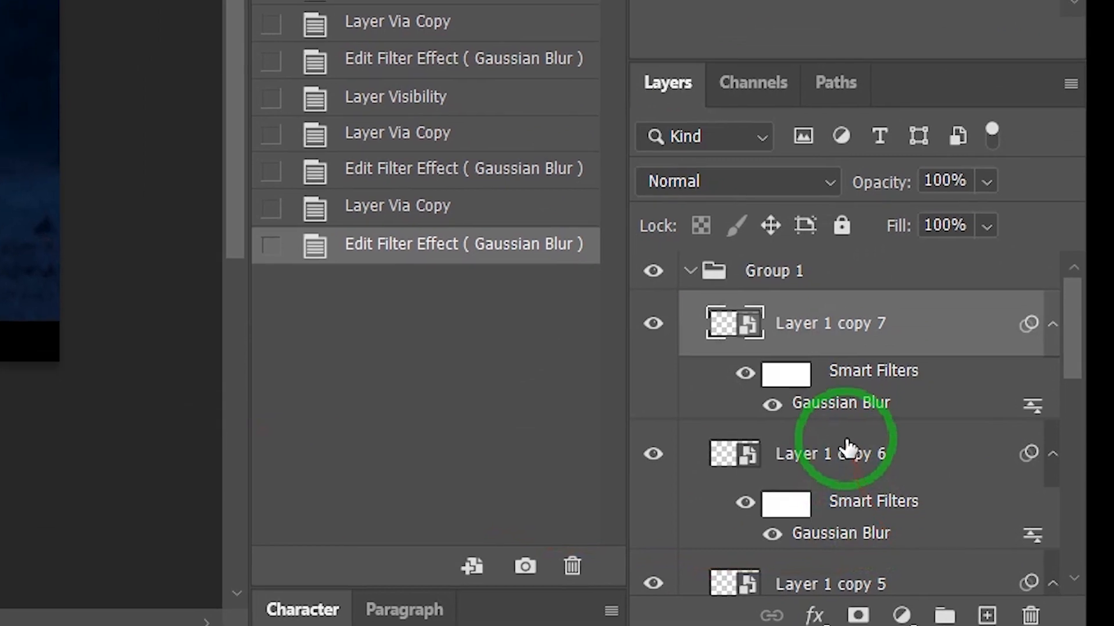
{"action": "left_click", "coordinate": [691, 272]}
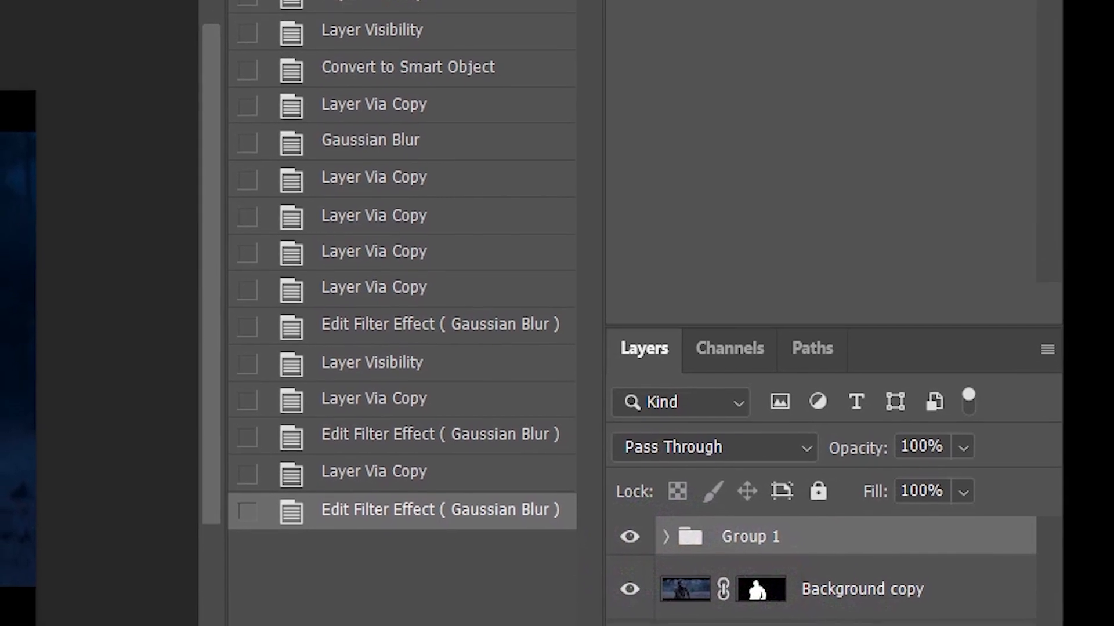
- Add a Hue/Saturation adjustment clipped to Group 1 and colorize it with Hue 18, Saturation 70, Lightness -21
{"action": "left_click", "coordinate": [800, 625]}
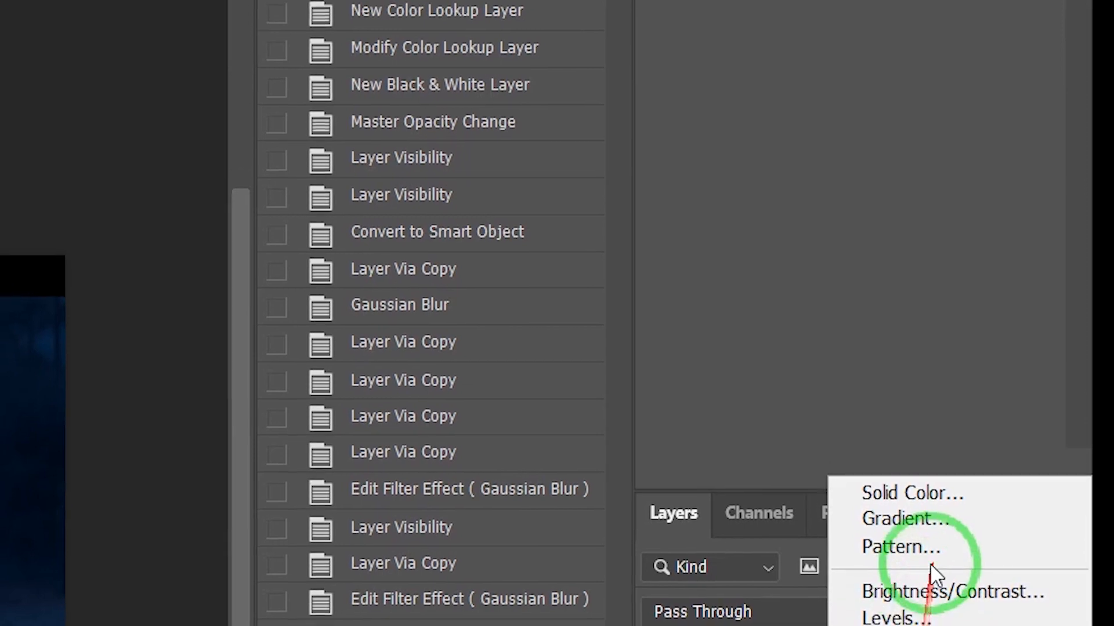
{"action": "left_click", "coordinate": [911, 625]}
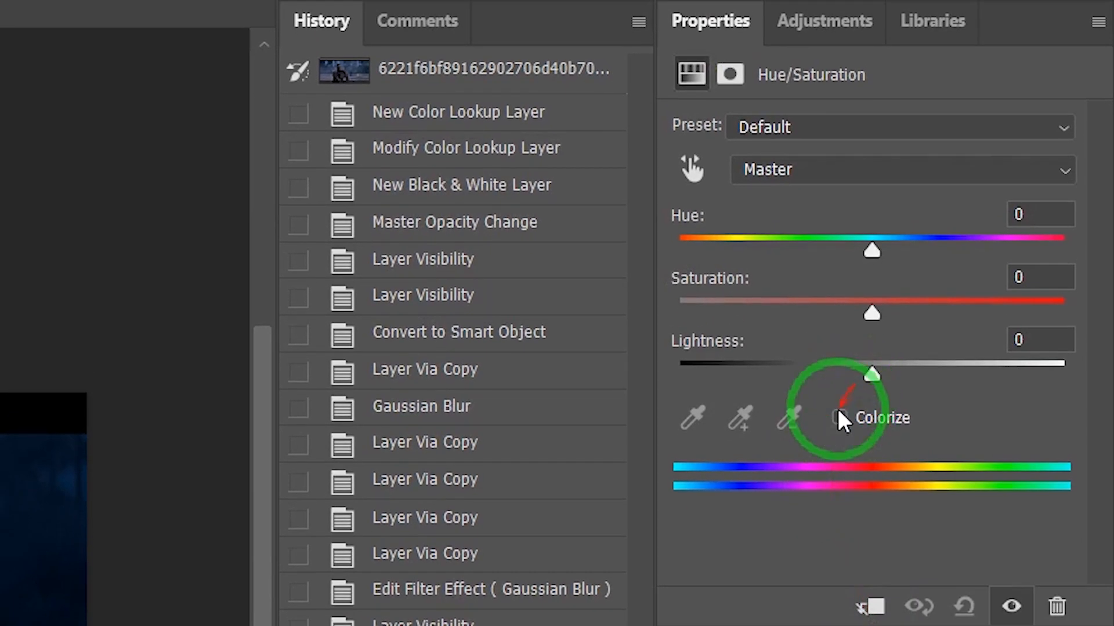
{"action": "left_click", "coordinate": [872, 607]}
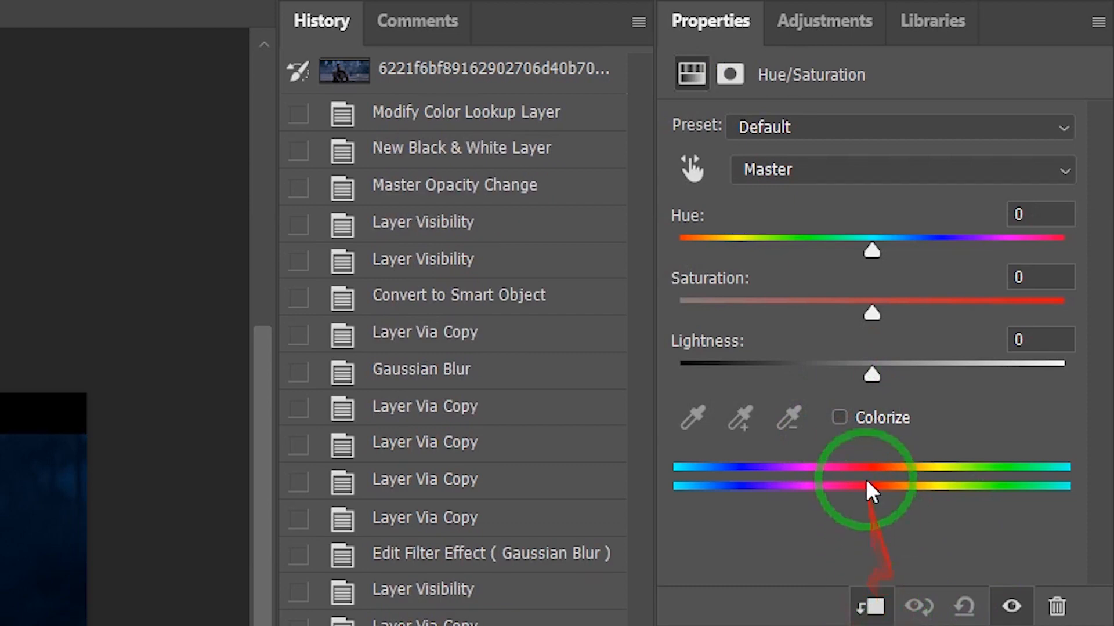
{"action": "left_click", "coordinate": [840, 417]}
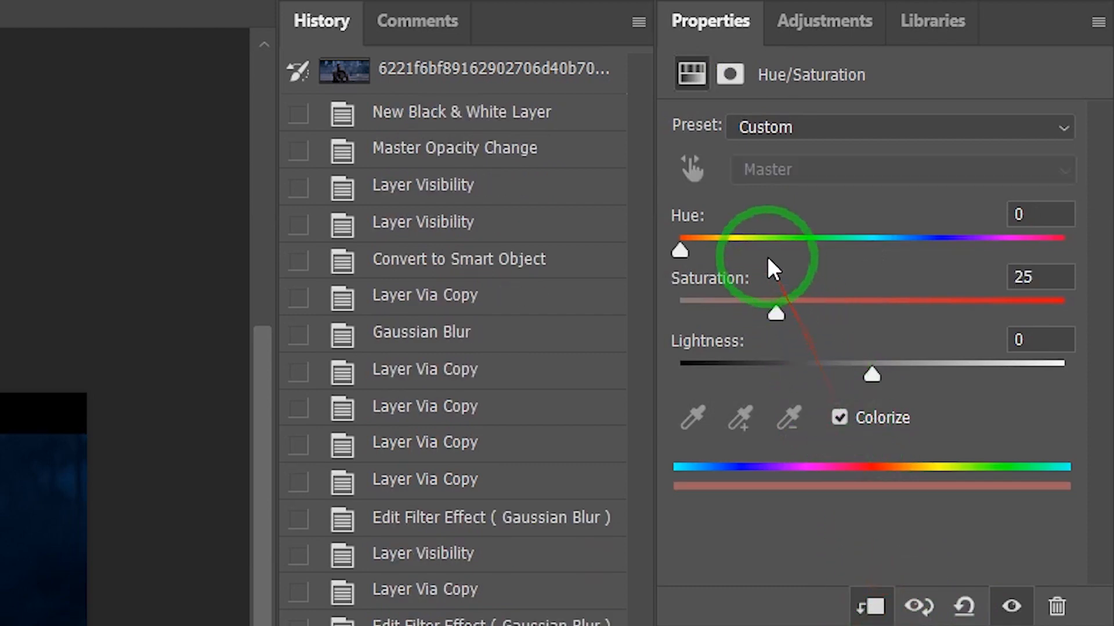
{"action": "left_click_drag", "start_coordinate": [780, 316], "coordinate": [883, 334]}
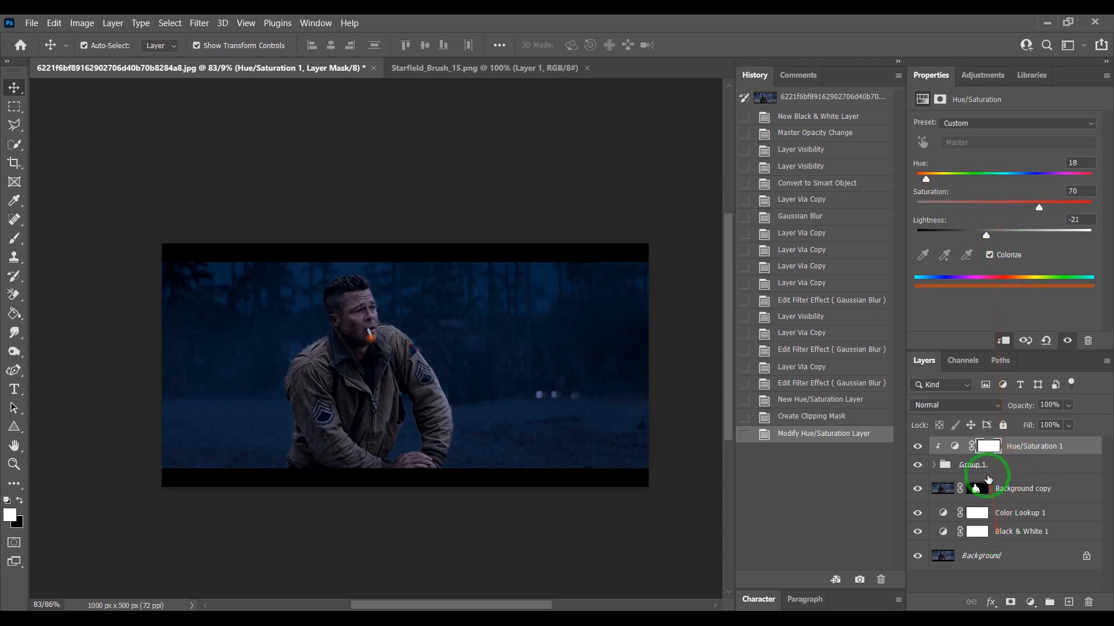
- Add a Curves adjustment clipped to Background copy and pull a curve point down to Input 72, Output 8 to darken the soldier
{"action": "left_click", "coordinate": [1019, 493]}
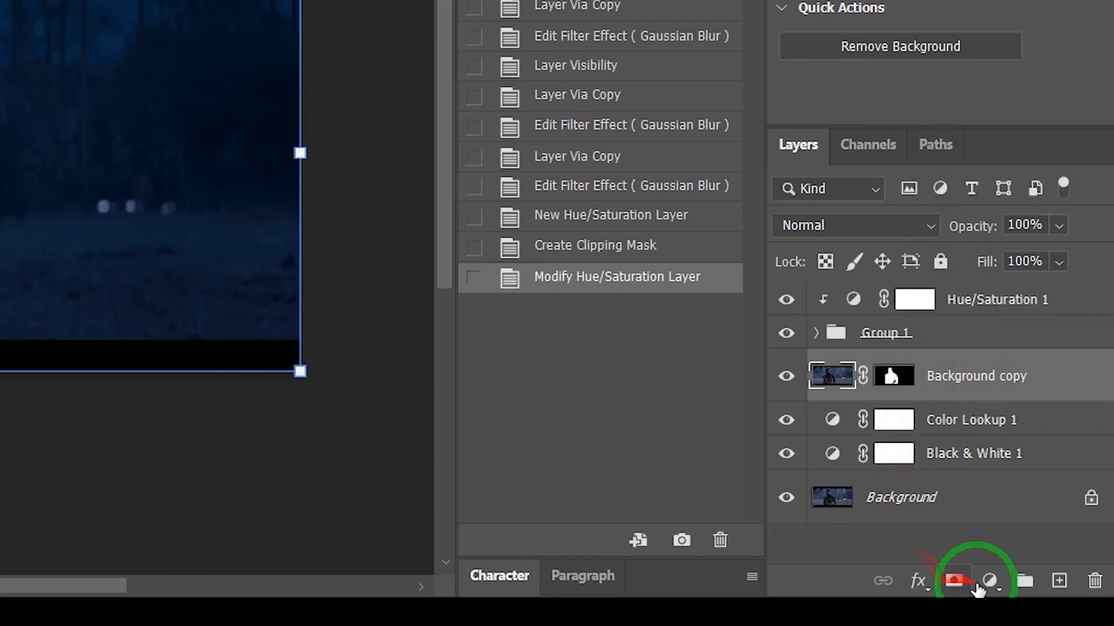
{"action": "left_click", "coordinate": [1030, 602]}
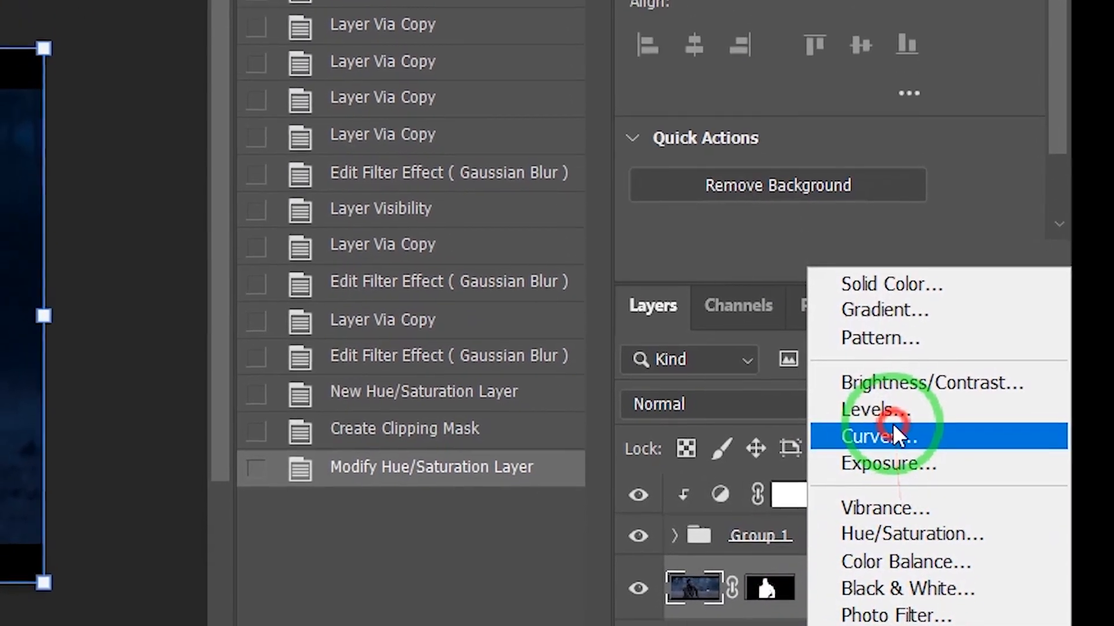
{"action": "left_click", "coordinate": [894, 432]}
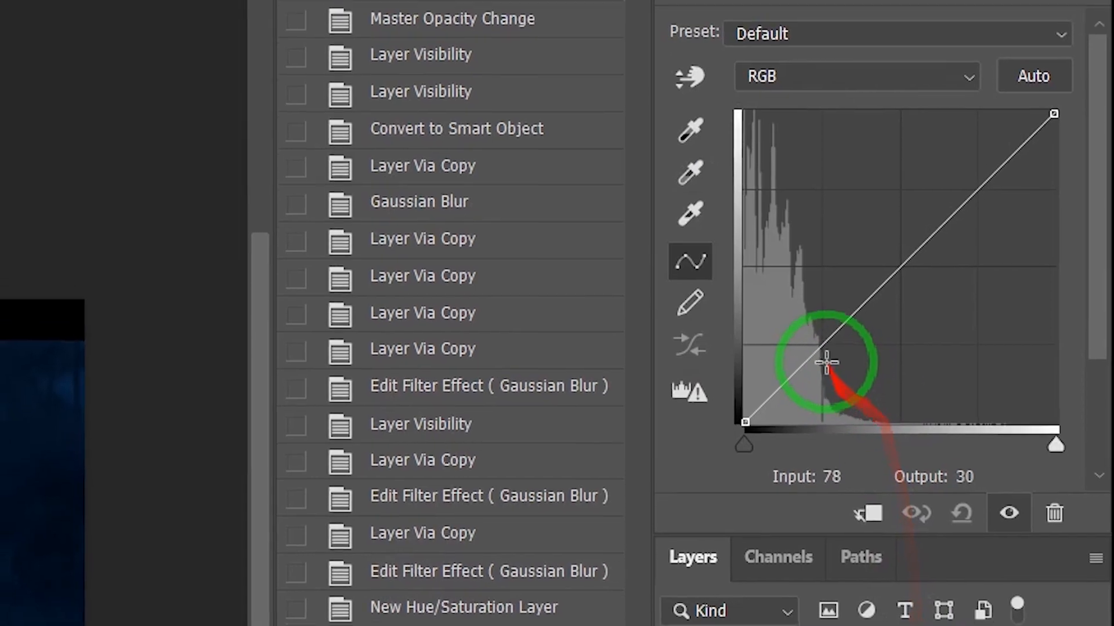
{"action": "left_click_drag", "start_coordinate": [811, 388], "coordinate": [820, 422]}
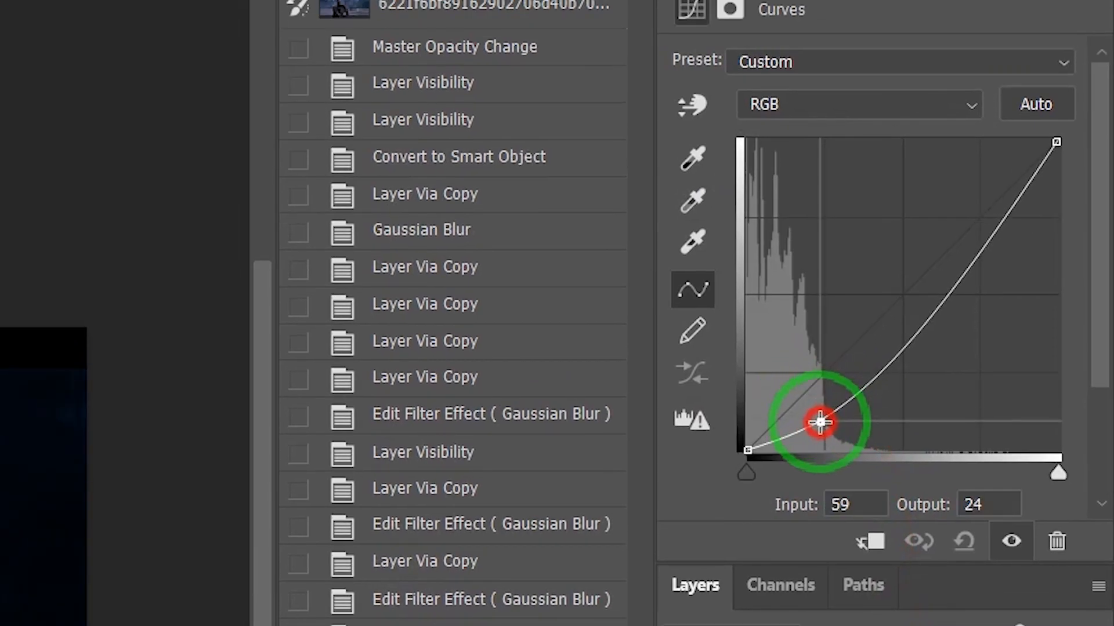
{"action": "left_click", "coordinate": [870, 541]}
{"action": "left_click_drag", "start_coordinate": [820, 422], "coordinate": [830, 427]}
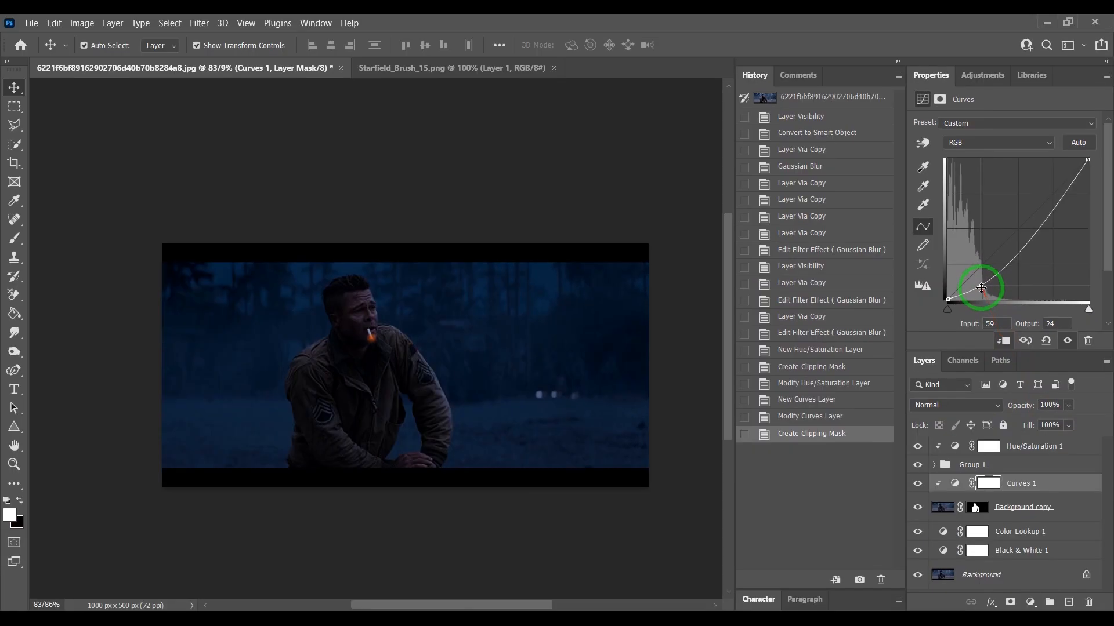
{"action": "left_click_drag", "start_coordinate": [985, 290], "coordinate": [987, 292]}
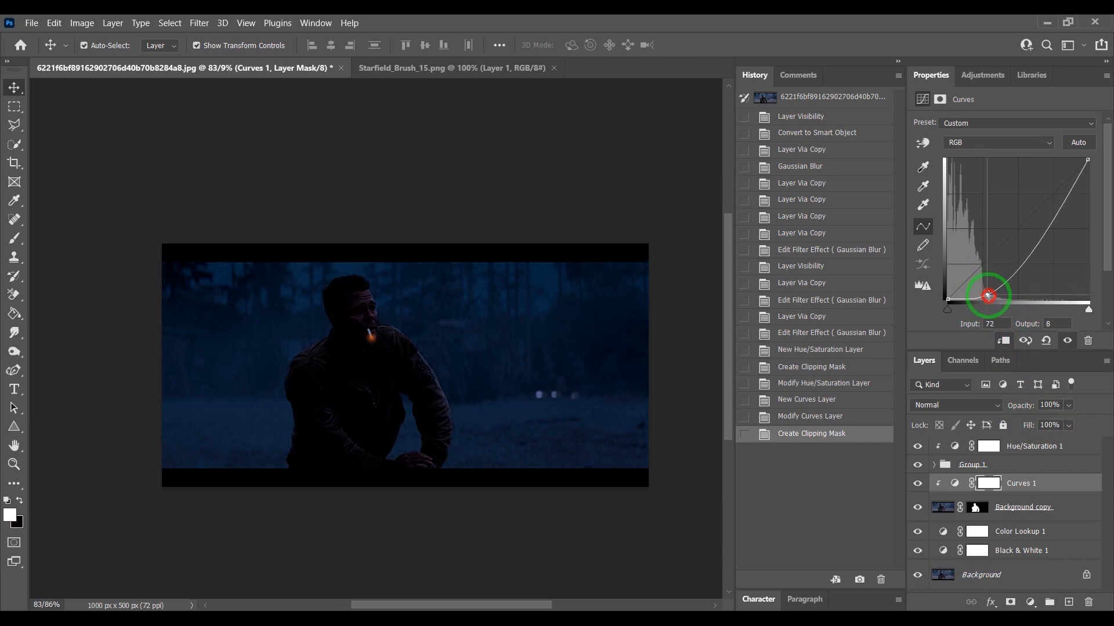
{"action": "left_click_drag", "start_coordinate": [988, 296], "coordinate": [987, 297]}
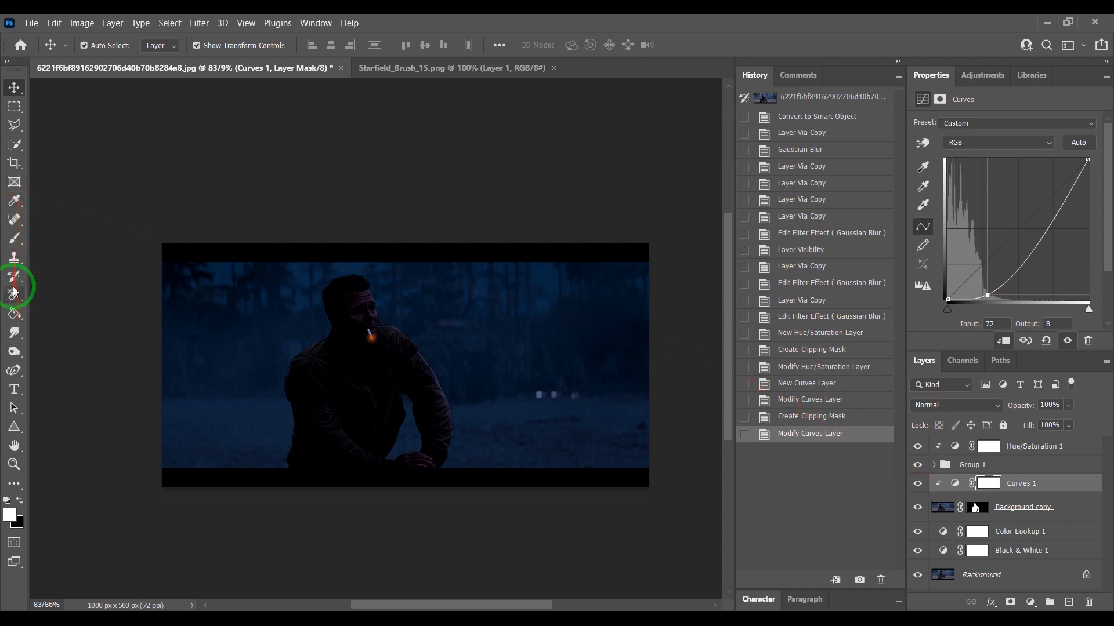
- Paint black on the Curves mask with a soft round brush at 15% flow around the face and chest near the cigarette
{"action": "left_click", "coordinate": [13, 244]}
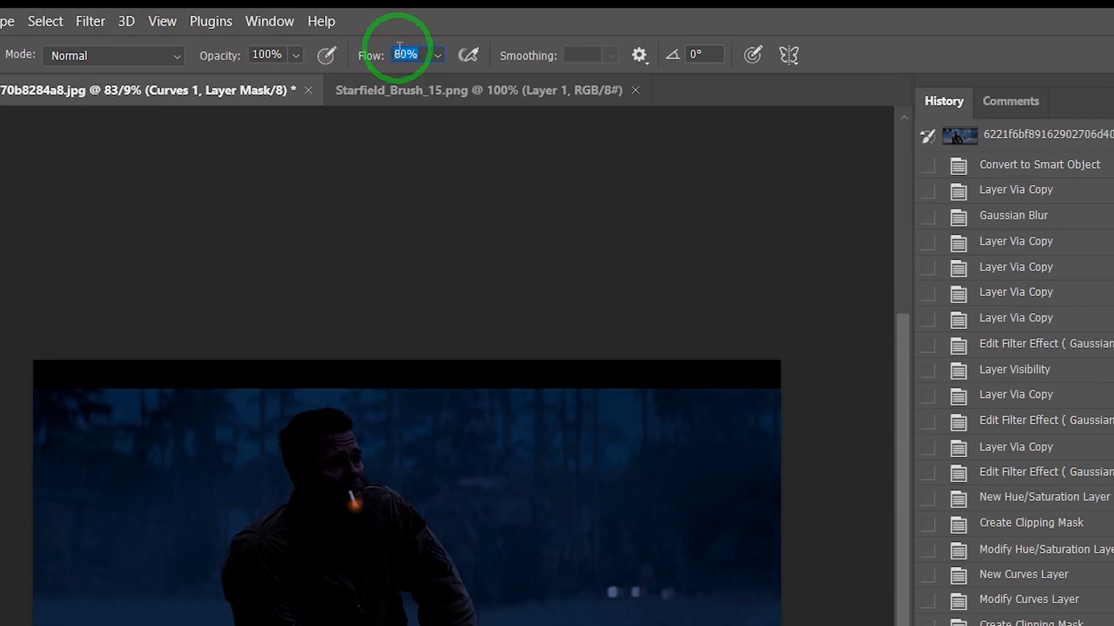
{"action": "type", "text": "15"}
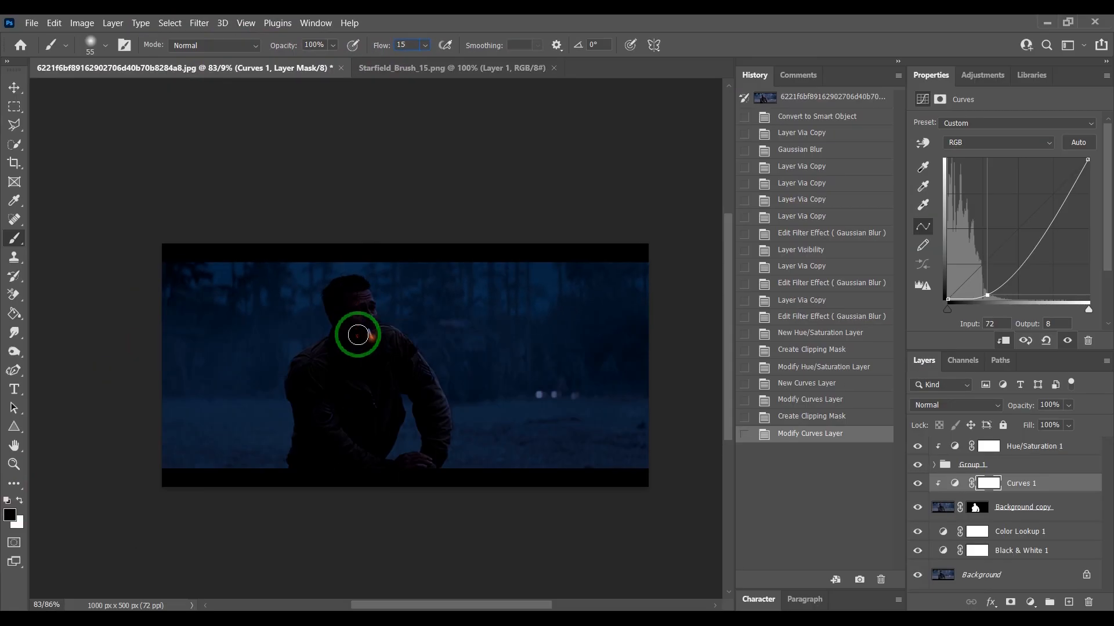
{"action": "right_click", "coordinate": [360, 321]}
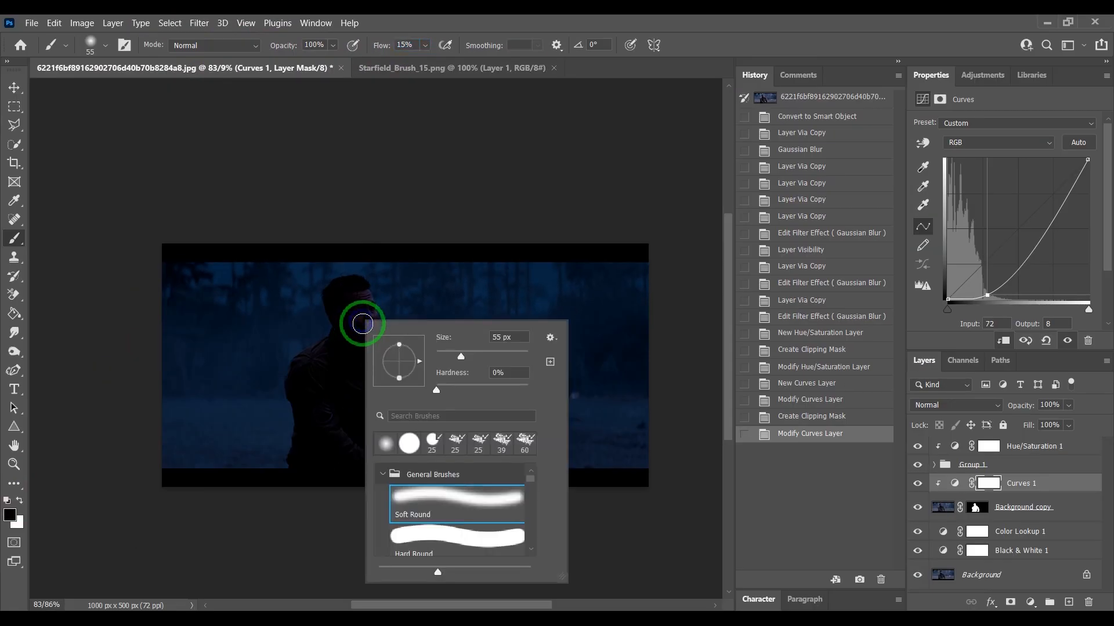
{"action": "left_click", "coordinate": [365, 315]}
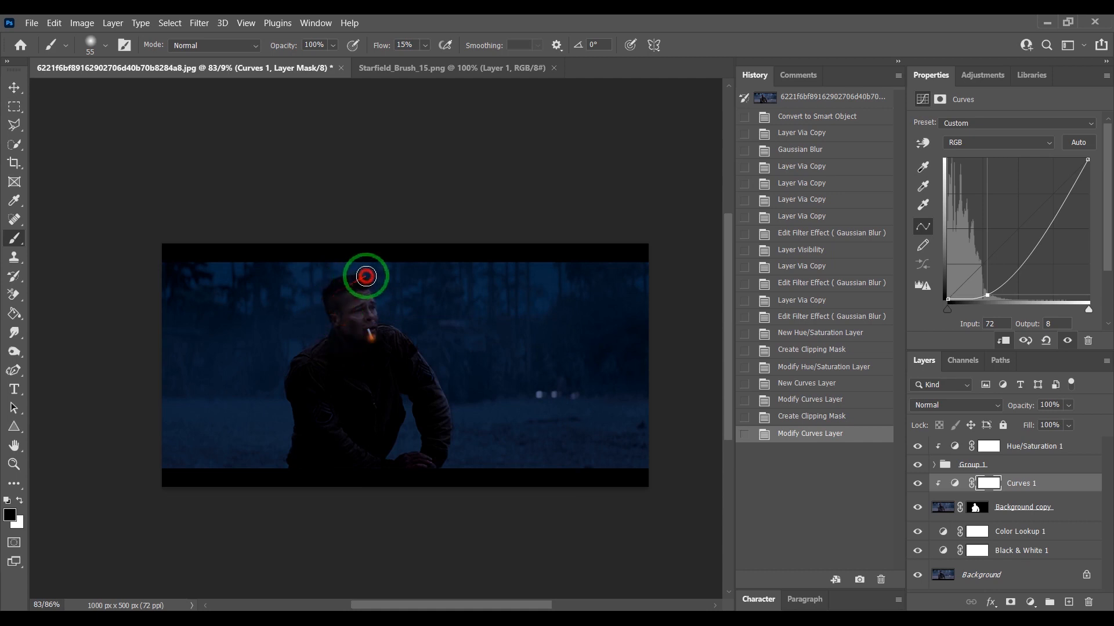
{"action": "mouse_move", "coordinate": [395, 330]}
{"action": "left_mouse_down"}
{"action": "mouse_move", "coordinate": [434, 417]}
{"action": "mouse_move", "coordinate": [395, 344]}
{"action": "mouse_move", "coordinate": [337, 366]}
{"action": "mouse_move", "coordinate": [404, 345]}
{"action": "mouse_move", "coordinate": [324, 373]}
{"action": "mouse_move", "coordinate": [353, 329]}
{"action": "mouse_move", "coordinate": [310, 379]}
{"action": "mouse_move", "coordinate": [377, 377]}
{"action": "mouse_move", "coordinate": [341, 427]}
{"action": "mouse_move", "coordinate": [368, 446]}
{"action": "mouse_move", "coordinate": [406, 379]}
{"action": "mouse_move", "coordinate": [375, 444]}
{"action": "mouse_move", "coordinate": [339, 430]}
{"action": "mouse_move", "coordinate": [347, 397]}
{"action": "mouse_move", "coordinate": [386, 397]}
{"action": "mouse_move", "coordinate": [332, 445]}
{"action": "mouse_move", "coordinate": [310, 382]}
{"action": "mouse_move", "coordinate": [292, 386]}
{"action": "mouse_move", "coordinate": [308, 479]}
{"action": "mouse_move", "coordinate": [429, 405]}
{"action": "mouse_move", "coordinate": [434, 389]}
{"action": "mouse_move", "coordinate": [412, 347]}
{"action": "mouse_move", "coordinate": [404, 380]}
{"action": "mouse_move", "coordinate": [447, 469]}
{"action": "mouse_move", "coordinate": [385, 463]}
{"action": "mouse_move", "coordinate": [343, 478]}
{"action": "mouse_move", "coordinate": [356, 373]}
{"action": "mouse_move", "coordinate": [334, 360]}
{"action": "mouse_move", "coordinate": [346, 351]}
{"action": "mouse_move", "coordinate": [383, 360]}
{"action": "mouse_move", "coordinate": [393, 342]}
{"action": "mouse_move", "coordinate": [326, 364]}
{"action": "mouse_move", "coordinate": [338, 379]}
{"action": "mouse_move", "coordinate": [381, 387]}
{"action": "mouse_move", "coordinate": [354, 393]}
{"action": "mouse_move", "coordinate": [348, 337]}
{"action": "mouse_move", "coordinate": [325, 382]}
{"action": "left_mouse_up"}
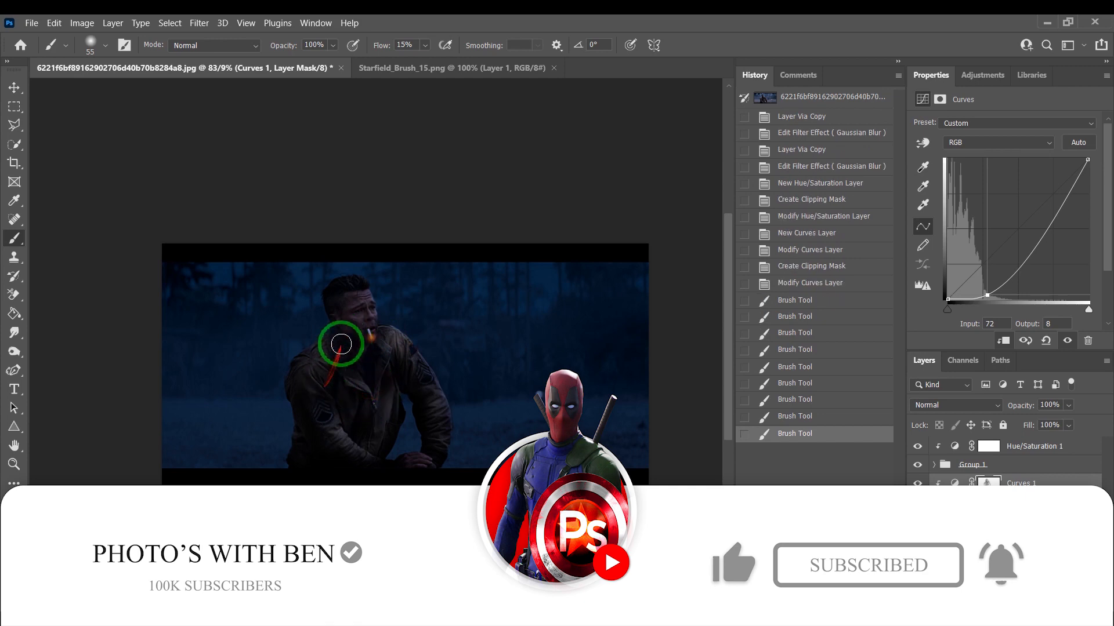
{"action": "mouse_move", "coordinate": [342, 282]}
{"action": "left_mouse_down"}
{"action": "mouse_move", "coordinate": [375, 266]}
{"action": "mouse_move", "coordinate": [456, 301]}
{"action": "mouse_move", "coordinate": [491, 428]}
{"action": "mouse_move", "coordinate": [680, 442]}
{"action": "left_mouse_up"}
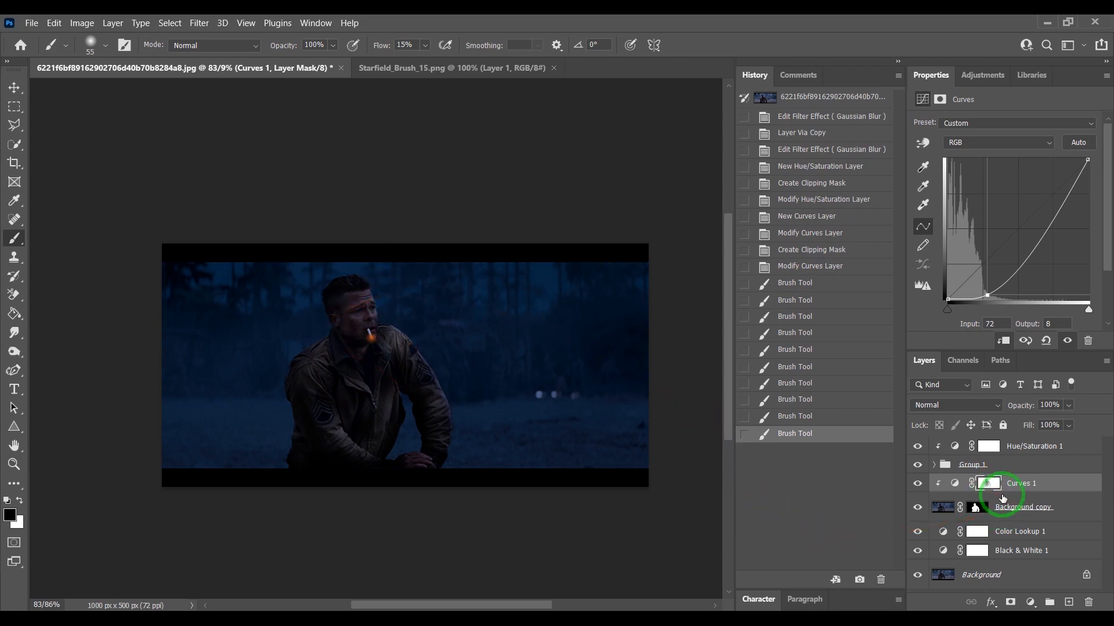
- Duplicate Hue/Saturation 1, move the copy down above Curves 1, clip it, and add an inverted black mask
{"action": "left_click", "coordinate": [1031, 453]}
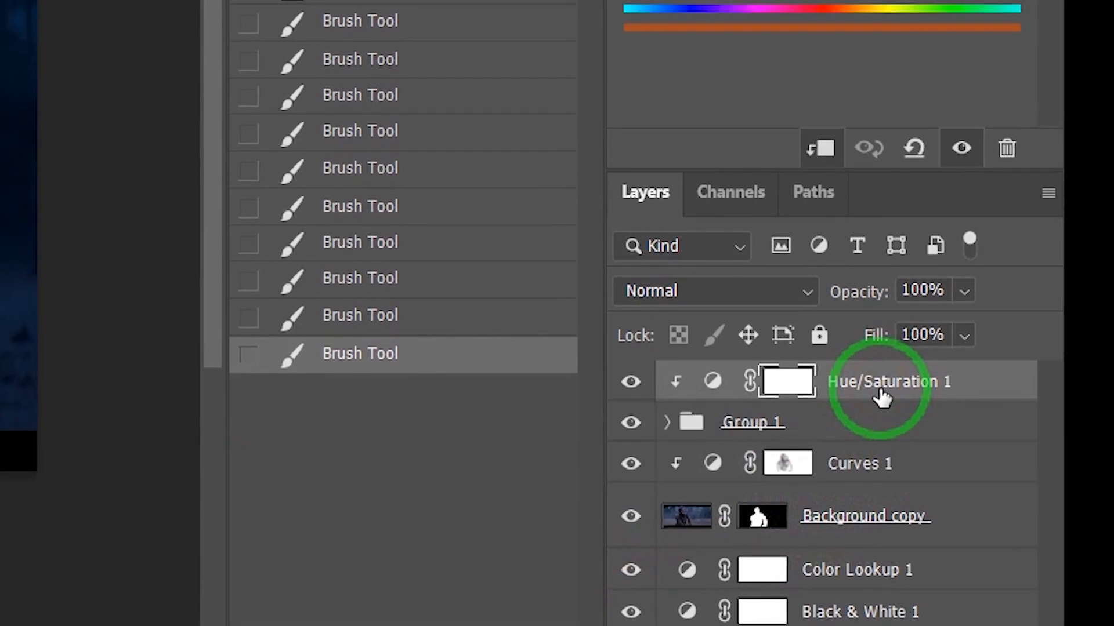
{"action": "key", "text": "ctrl+j"}
{"action": "left_click_drag", "start_coordinate": [859, 373], "coordinate": [857, 409]}
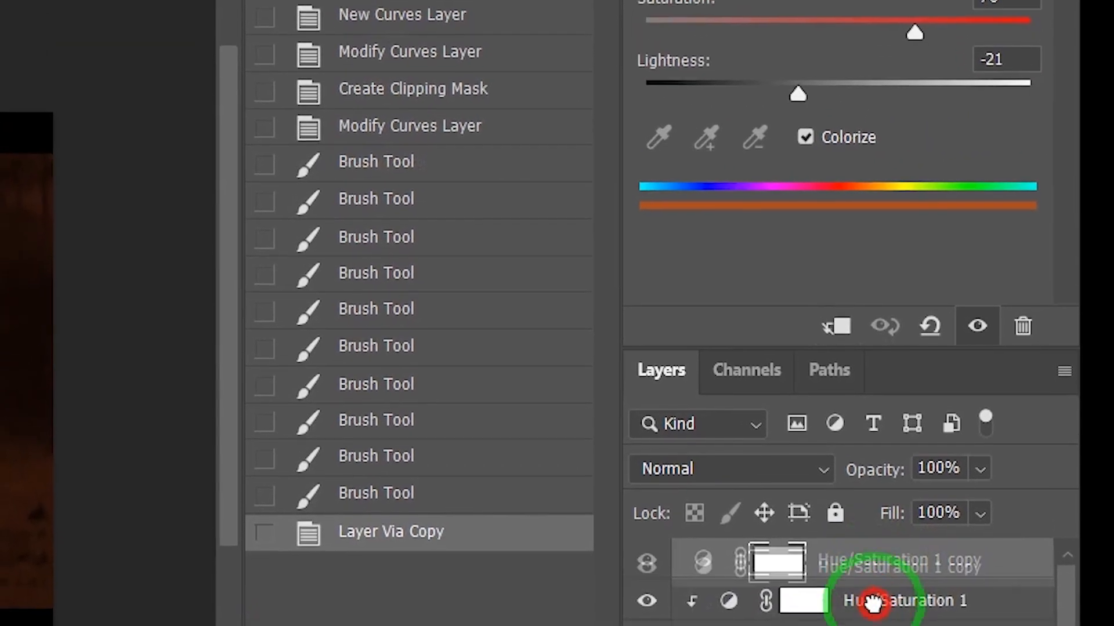
{"action": "left_click_drag", "start_coordinate": [873, 587], "coordinate": [873, 621]}
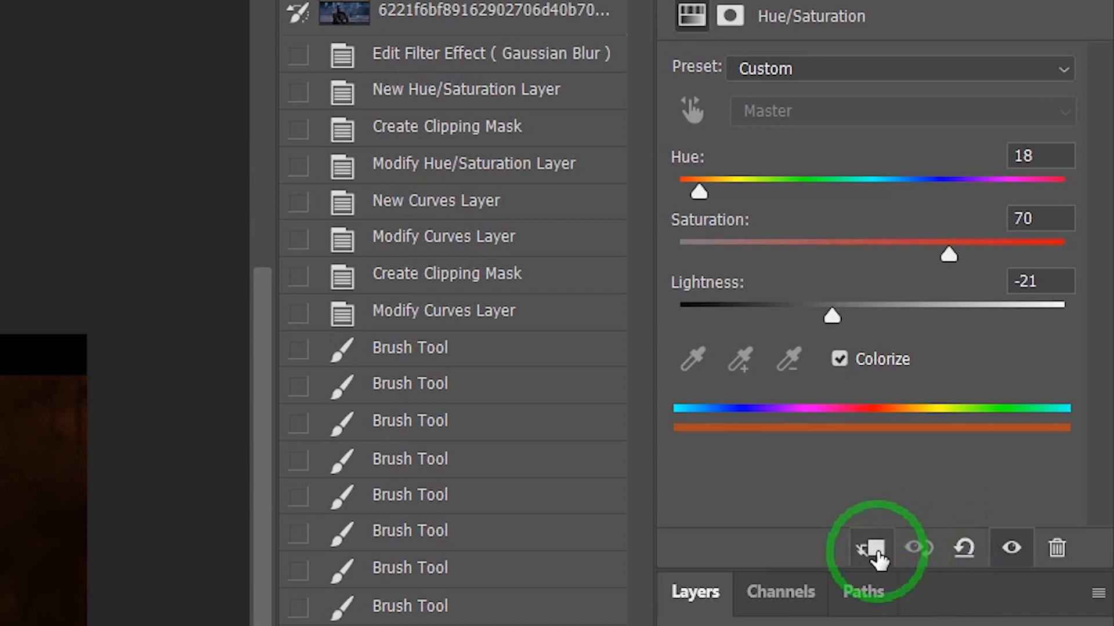
{"action": "left_click", "coordinate": [874, 549]}
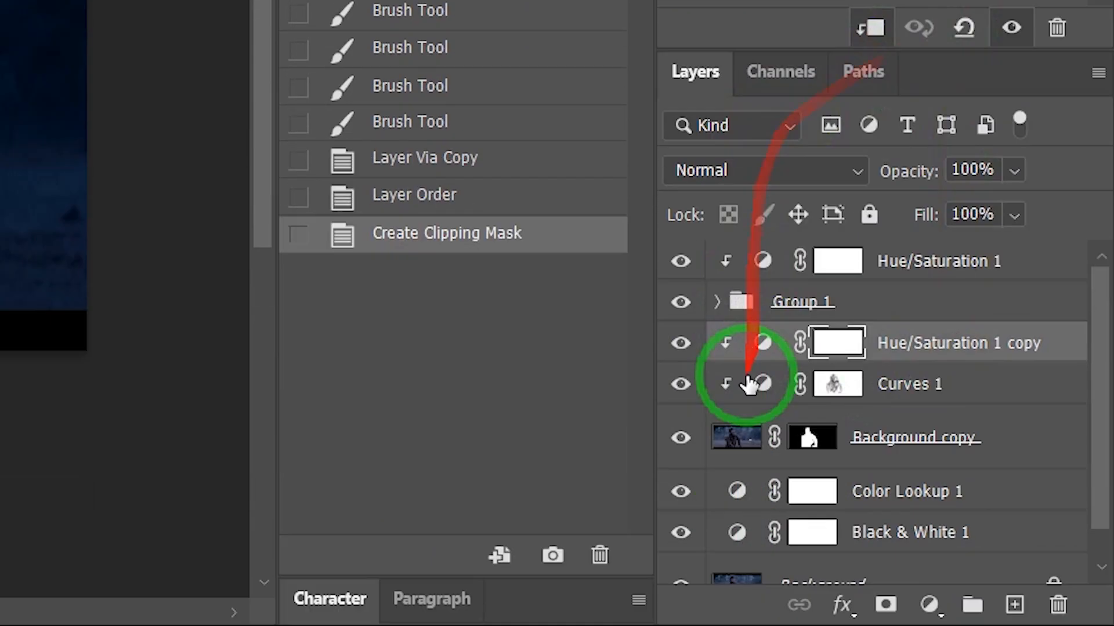
{"action": "left_click", "coordinate": [886, 606]}
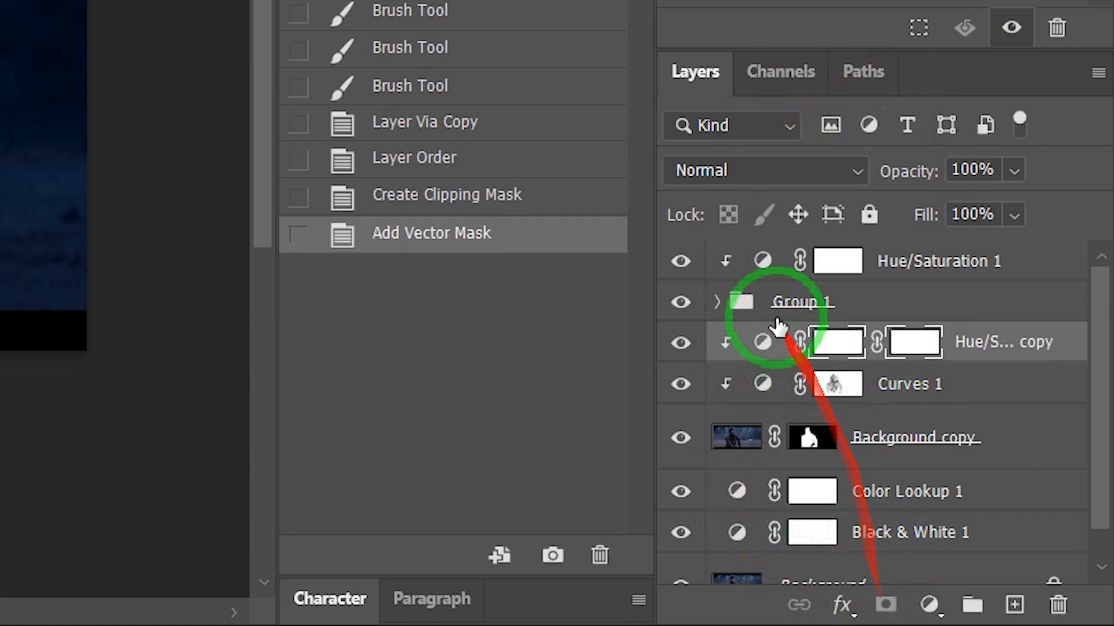
{"action": "key", "text": "ctrl+i"}
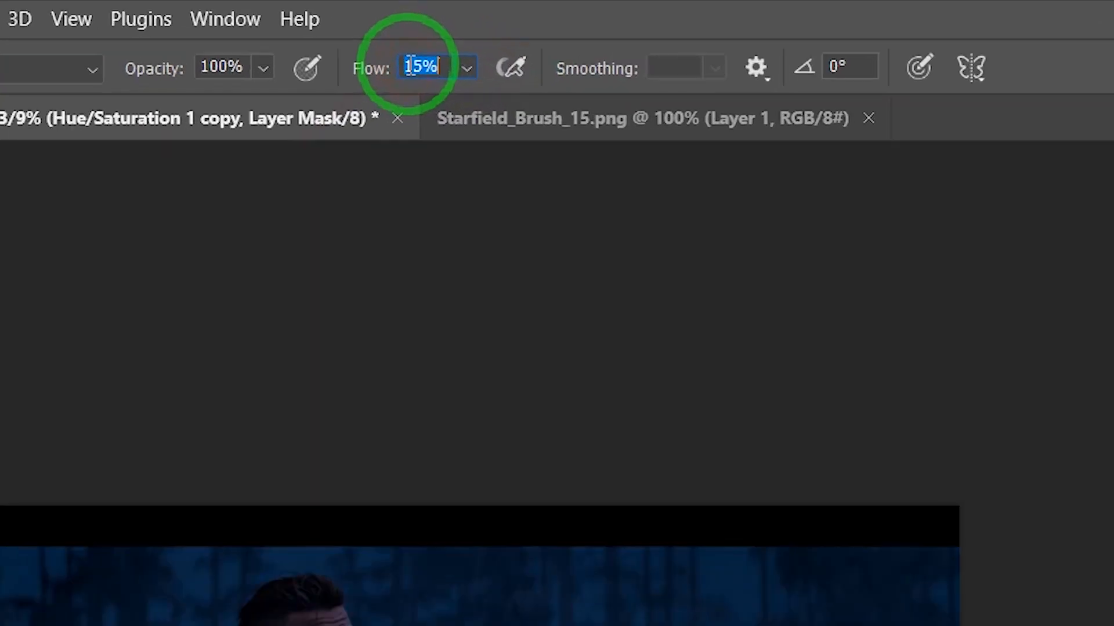
{"action": "type", "text": "4"}
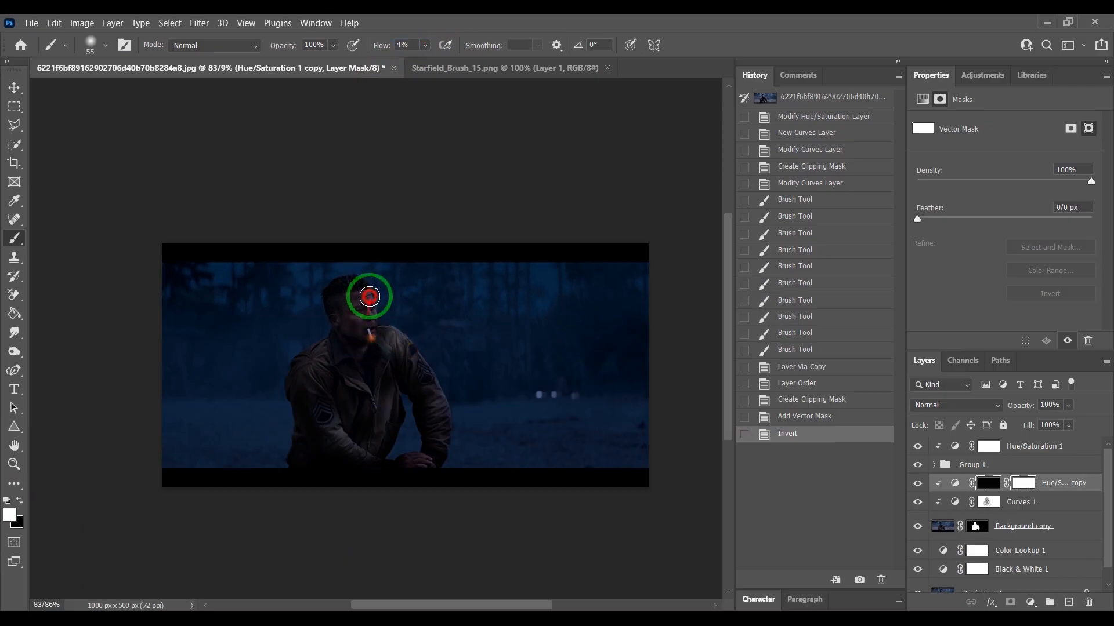
{"action": "left_click", "coordinate": [352, 337]}
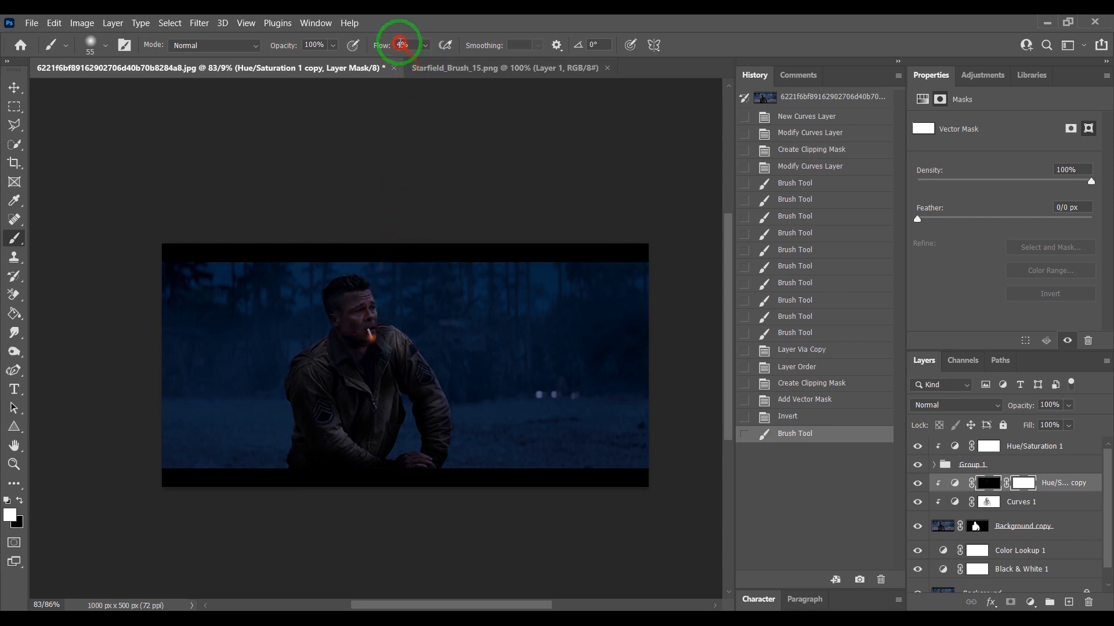
{"action": "left_click", "coordinate": [400, 44]}
{"action": "type", "text": "11"}
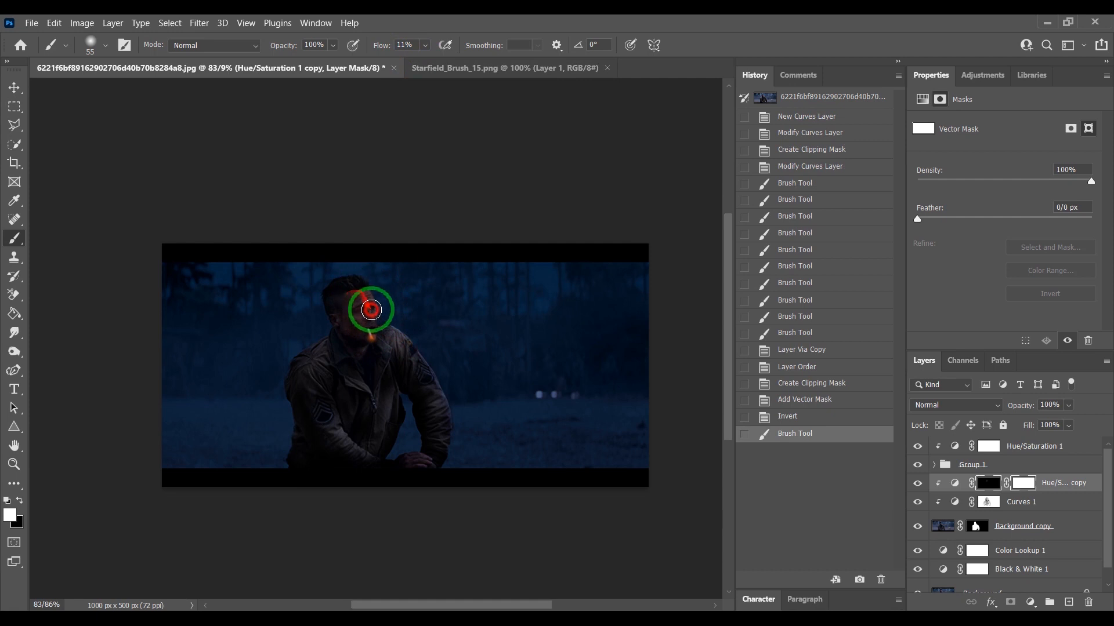
{"action": "left_click_drag", "start_coordinate": [373, 339], "coordinate": [357, 300]}
{"action": "left_click_drag", "start_coordinate": [344, 341], "coordinate": [347, 364]}
{"action": "mouse_move", "coordinate": [348, 366]}
{"action": "left_mouse_down"}
{"action": "mouse_move", "coordinate": [387, 377]}
{"action": "mouse_move", "coordinate": [446, 173]}
{"action": "mouse_move", "coordinate": [358, 371]}
{"action": "left_mouse_up"}
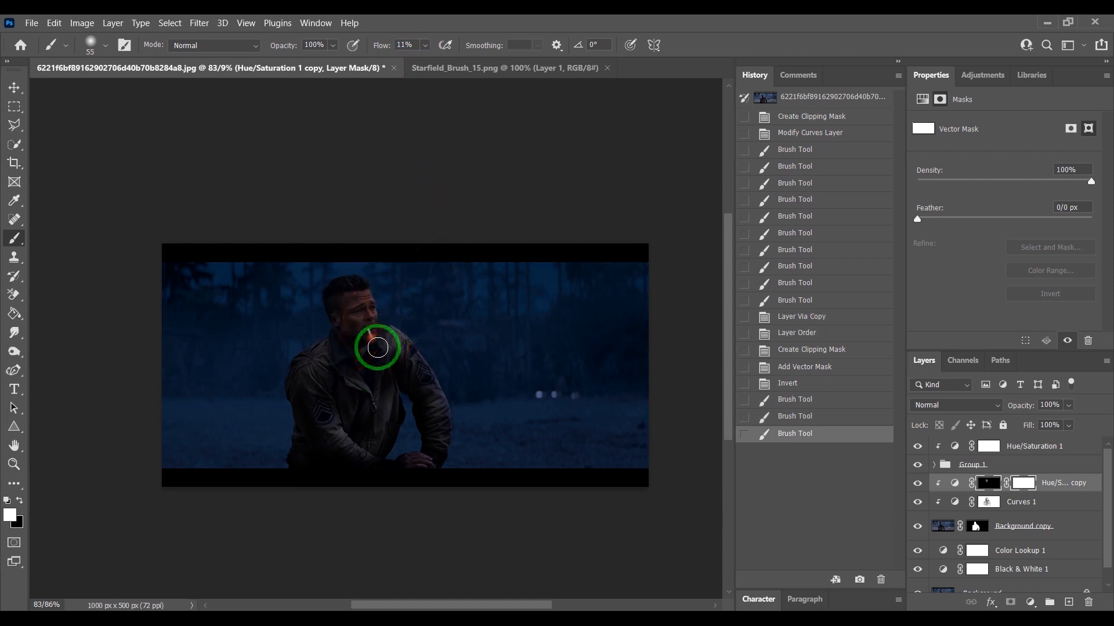
{"action": "left_click", "coordinate": [786, 389]}
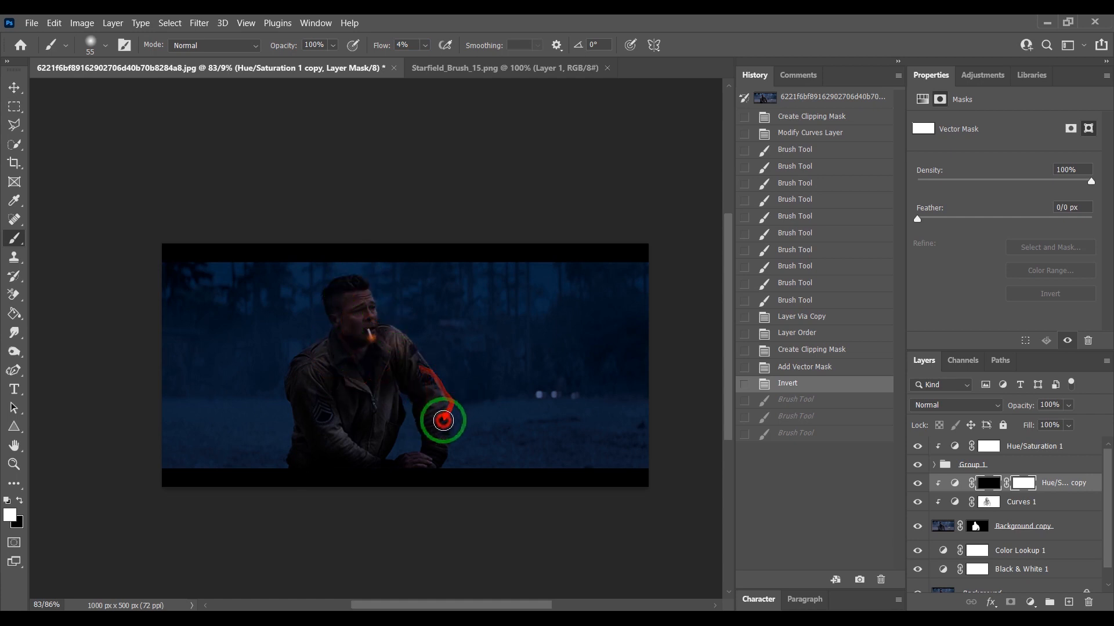
- Paint glow onto the copy's mask with a 78 px soft brush at 2% flow over the face, shoulder and arm
{"action": "left_click", "coordinate": [342, 403]}
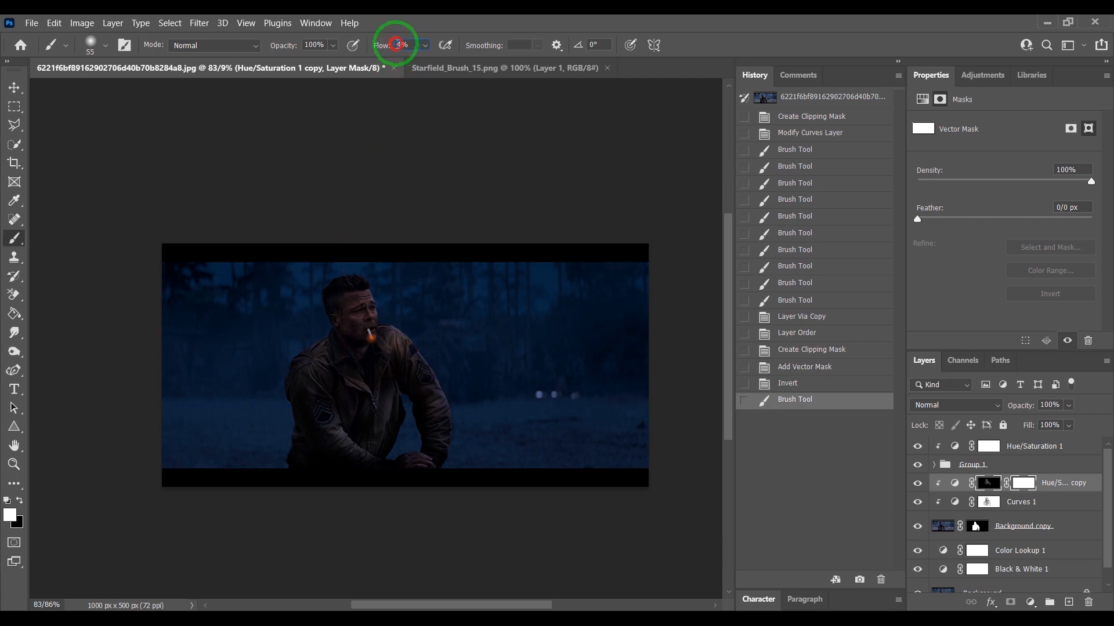
{"action": "type", "text": "2"}
{"action": "right_click", "coordinate": [383, 435]}
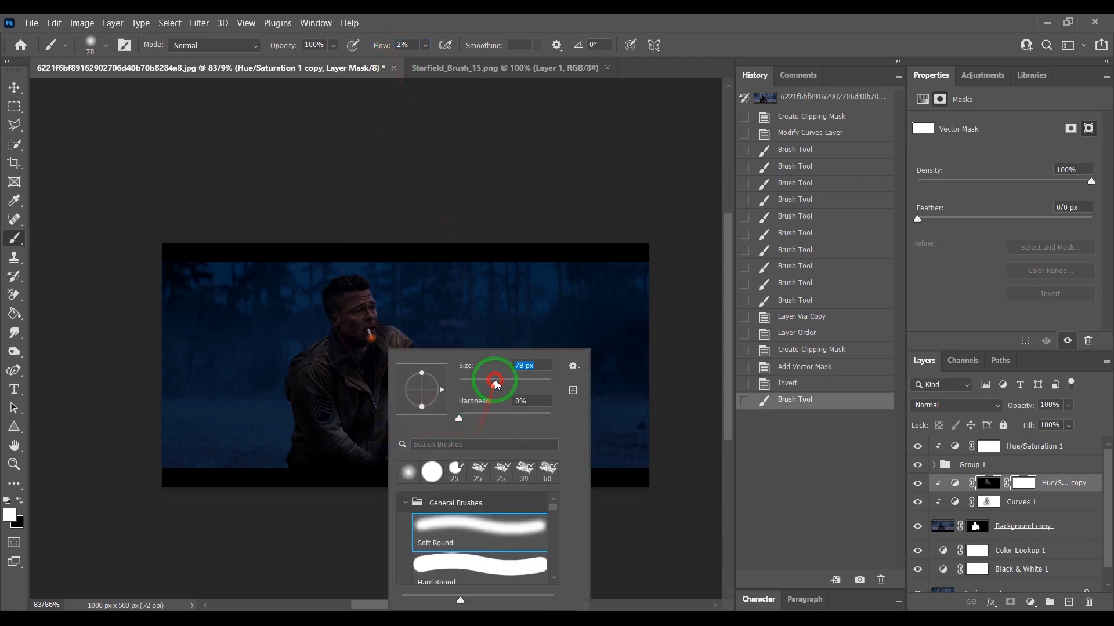
{"action": "mouse_move", "coordinate": [350, 443]}
{"action": "left_mouse_down"}
{"action": "mouse_move", "coordinate": [384, 426]}
{"action": "mouse_move", "coordinate": [331, 444]}
{"action": "mouse_move", "coordinate": [354, 433]}
{"action": "mouse_move", "coordinate": [334, 411]}
{"action": "mouse_move", "coordinate": [382, 427]}
{"action": "mouse_move", "coordinate": [375, 413]}
{"action": "mouse_move", "coordinate": [399, 365]}
{"action": "mouse_move", "coordinate": [436, 447]}
{"action": "mouse_move", "coordinate": [411, 354]}
{"action": "mouse_move", "coordinate": [361, 456]}
{"action": "mouse_move", "coordinate": [330, 375]}
{"action": "mouse_move", "coordinate": [361, 390]}
{"action": "mouse_move", "coordinate": [389, 332]}
{"action": "mouse_move", "coordinate": [321, 362]}
{"action": "mouse_move", "coordinate": [347, 280]}
{"action": "mouse_move", "coordinate": [384, 360]}
{"action": "left_mouse_up"}
{"action": "left_click_drag", "start_coordinate": [371, 347], "coordinate": [334, 262]}
{"action": "mouse_move", "coordinate": [332, 264]}
{"action": "left_mouse_down"}
{"action": "mouse_move", "coordinate": [298, 324]}
{"action": "mouse_move", "coordinate": [284, 424]}
{"action": "left_mouse_up"}
{"action": "mouse_move", "coordinate": [368, 467]}
{"action": "left_mouse_down"}
{"action": "mouse_move", "coordinate": [344, 293]}
{"action": "mouse_move", "coordinate": [353, 288]}
{"action": "mouse_move", "coordinate": [331, 283]}
{"action": "mouse_move", "coordinate": [313, 444]}
{"action": "mouse_move", "coordinate": [371, 467]}
{"action": "mouse_move", "coordinate": [316, 397]}
{"action": "mouse_move", "coordinate": [324, 417]}
{"action": "mouse_move", "coordinate": [636, 510]}
{"action": "left_mouse_up"}
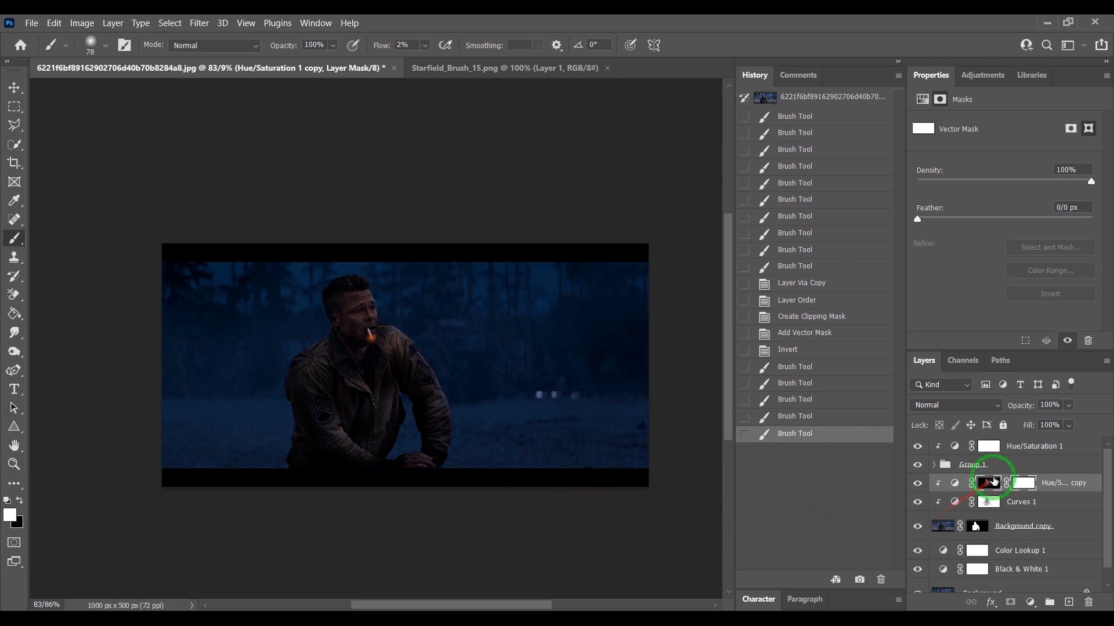
- Select Hue/Saturation 1 and drag the starfield image from Starfield_Brush_15.png into the main document as a new layer
{"action": "left_click", "coordinate": [1056, 483]}
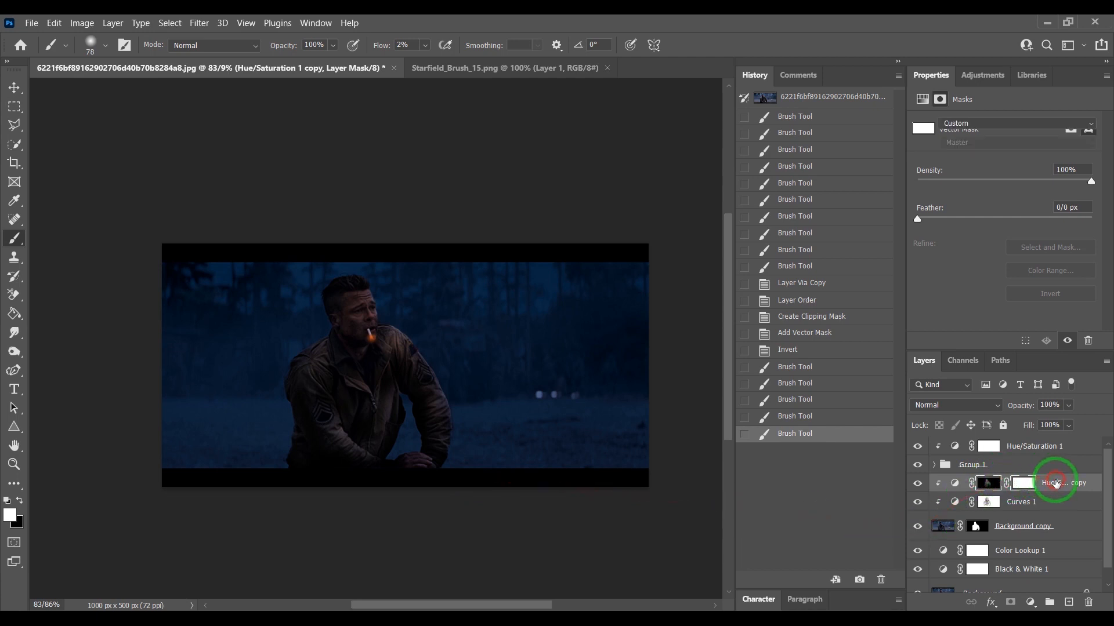
{"action": "left_click", "coordinate": [1039, 447]}
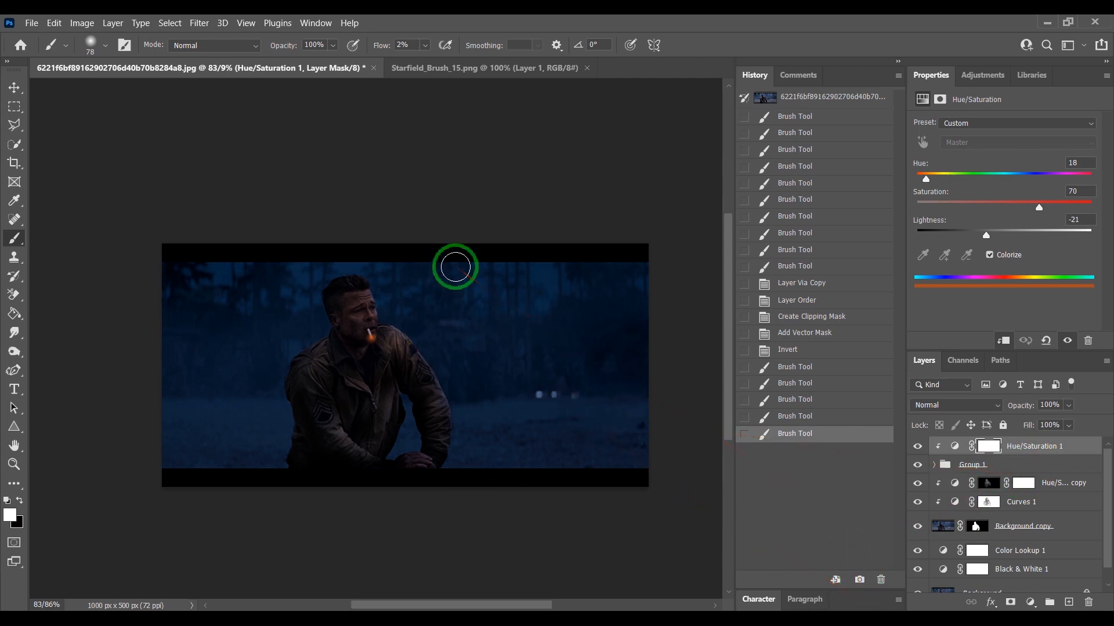
{"action": "left_click", "coordinate": [14, 88]}
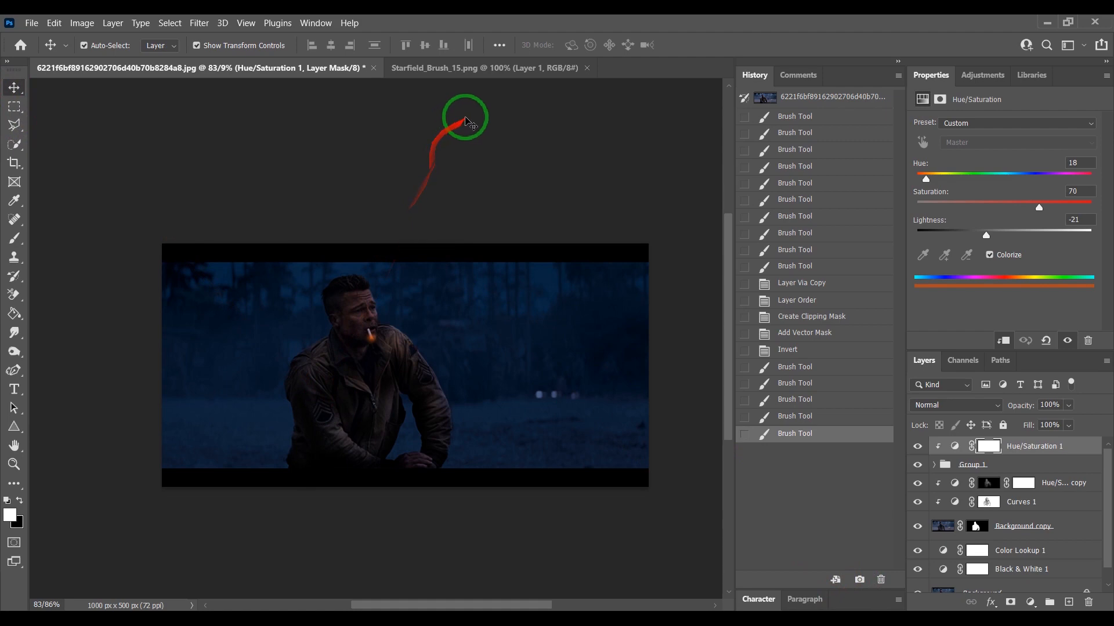
{"action": "left_click", "coordinate": [470, 69]}
{"action": "left_click_drag", "start_coordinate": [430, 383], "coordinate": [378, 360]}
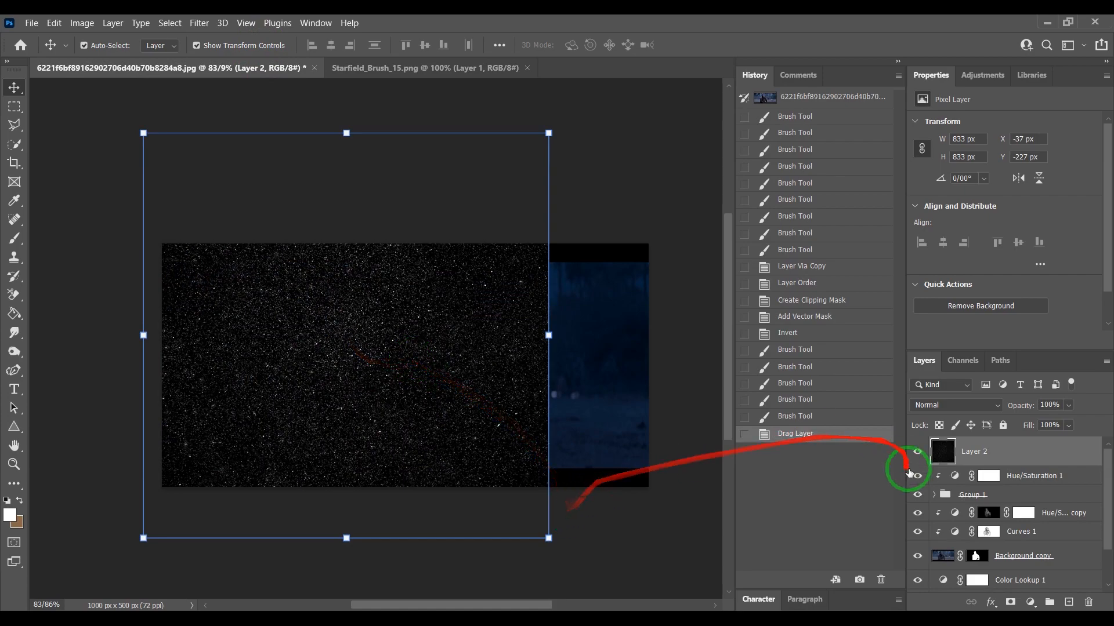
- Set the starfield layer's blend mode to Screen and scale it up about 142% to cover the canvas
{"action": "left_click", "coordinate": [955, 404]}
{"action": "left_click", "coordinate": [778, 88]}
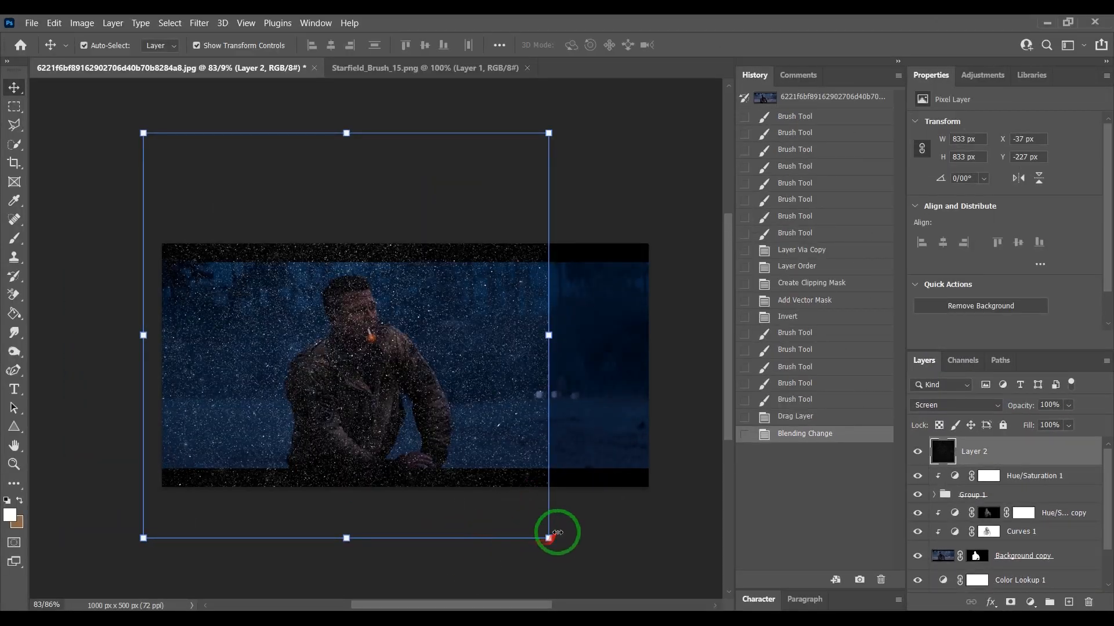
{"action": "left_click_drag", "start_coordinate": [549, 538], "coordinate": [719, 598]}
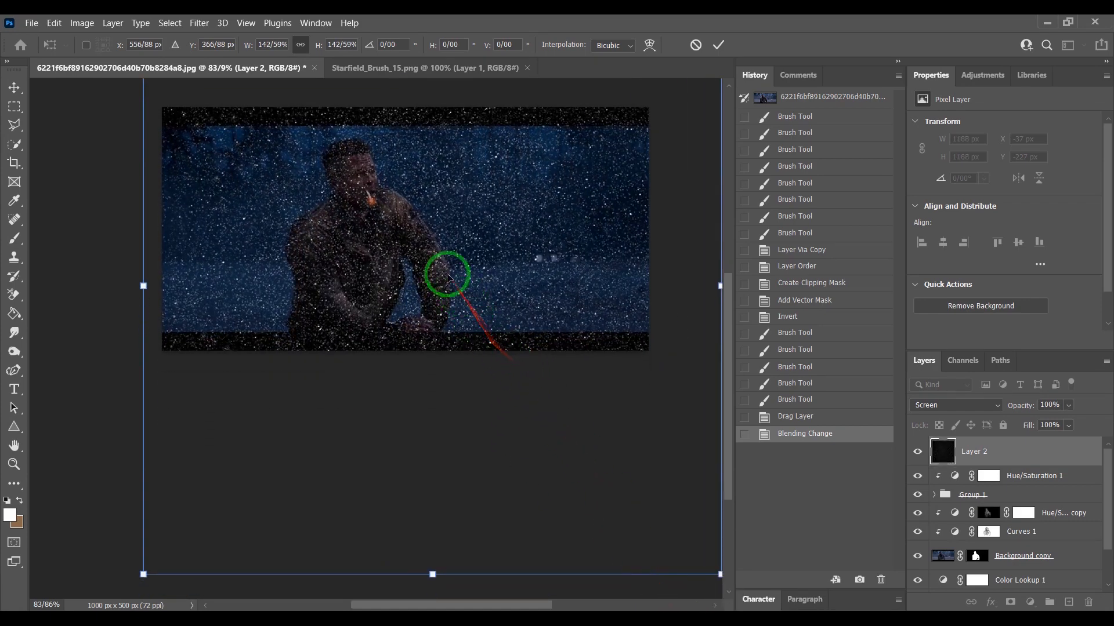
{"action": "left_click_drag", "start_coordinate": [461, 283], "coordinate": [474, 250]}
{"action": "left_click", "coordinate": [718, 44]}
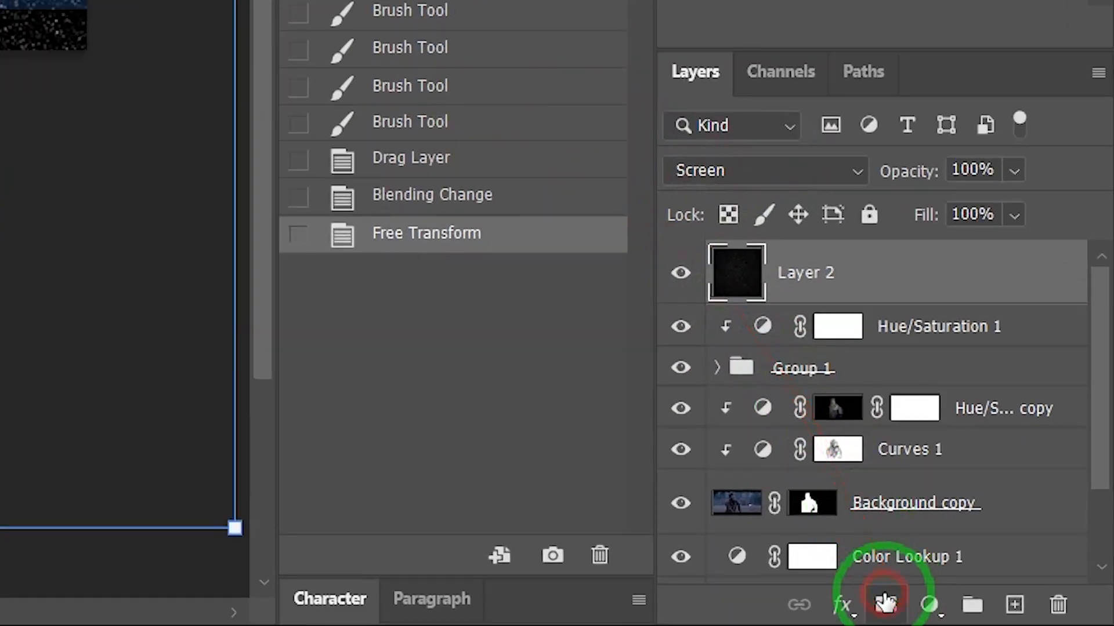
- Add a layer mask to the starfield layer and invert it to black
{"action": "left_click", "coordinate": [1010, 603]}
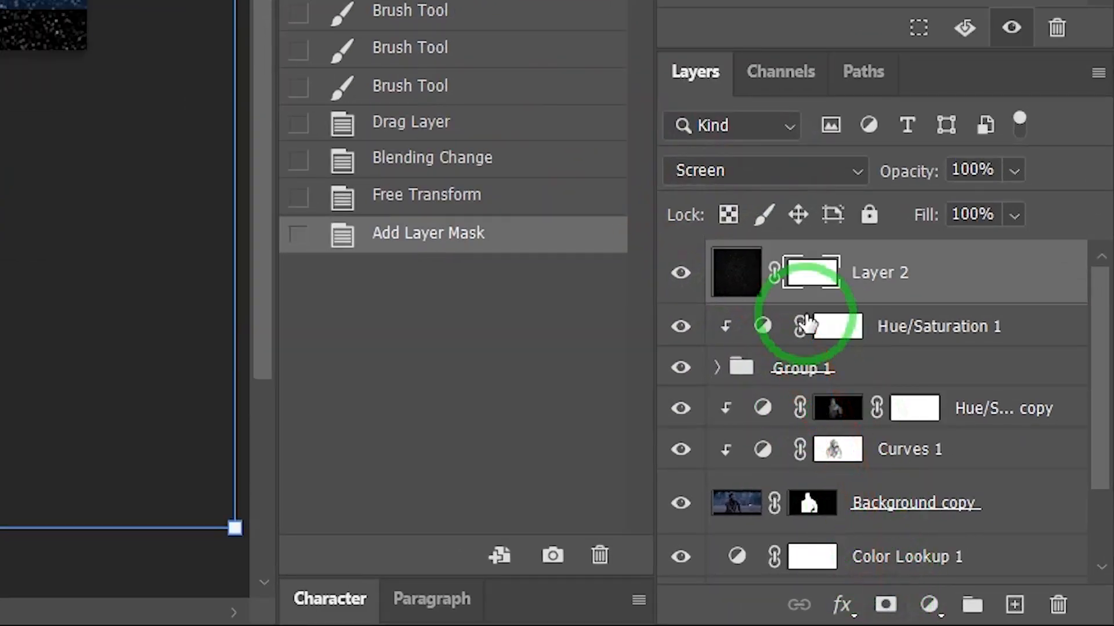
{"action": "key", "text": "ctrl+i"}
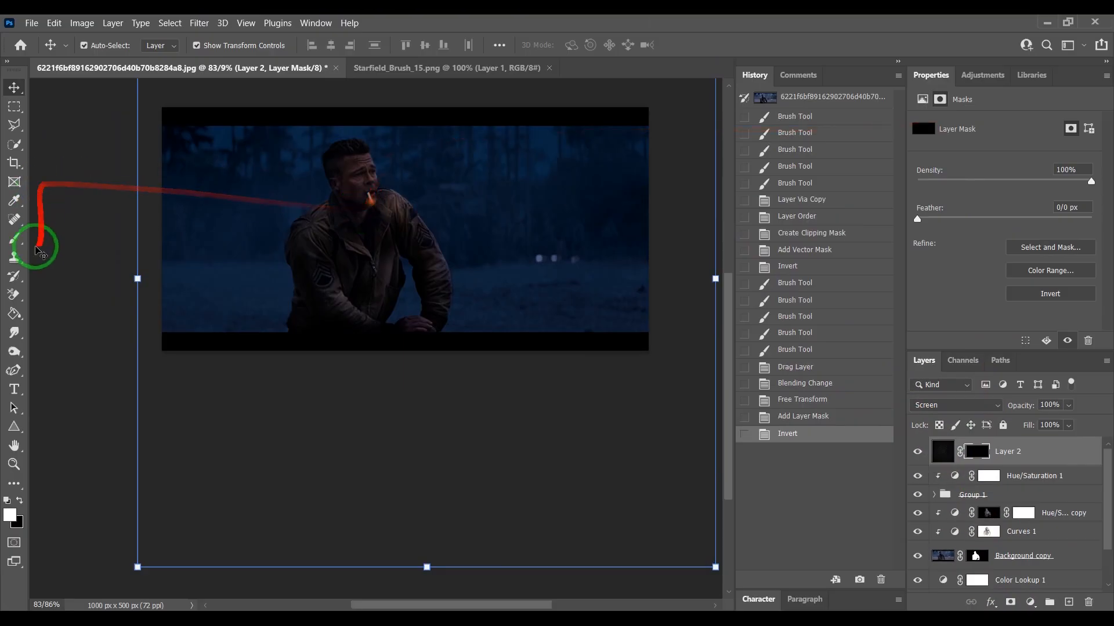
- Try painting stars back onto the starfield mask near the cigarette with a 44 px brush at 80% flow, undoing the strokes
{"action": "left_click", "coordinate": [14, 238]}
{"action": "right_click", "coordinate": [371, 204]}
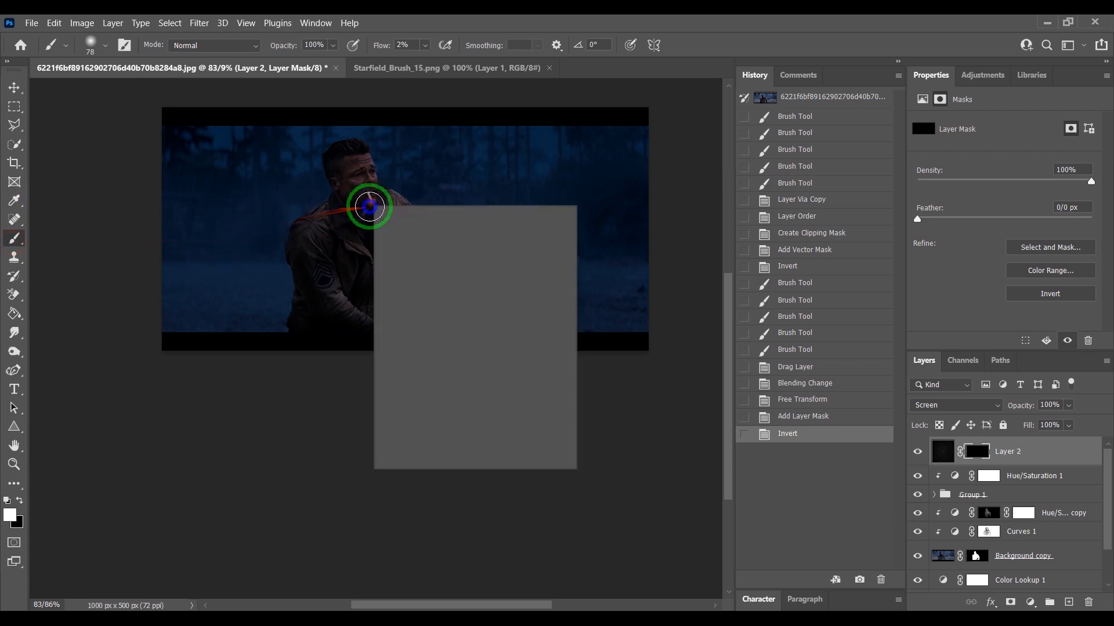
{"action": "left_click_drag", "start_coordinate": [370, 202], "coordinate": [376, 165]}
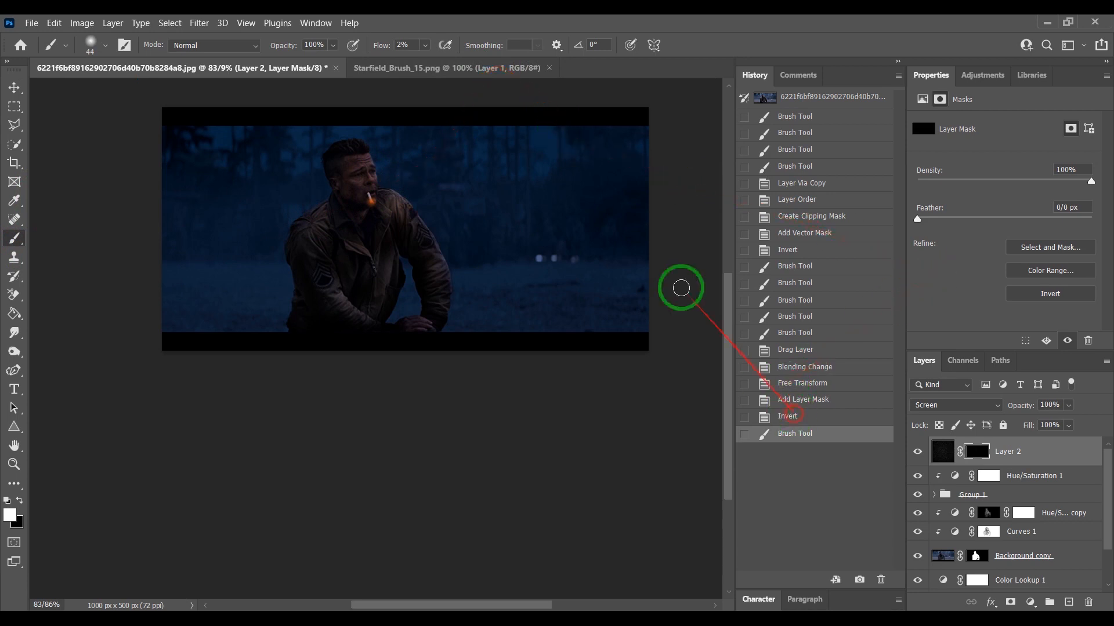
{"action": "left_click", "coordinate": [793, 414]}
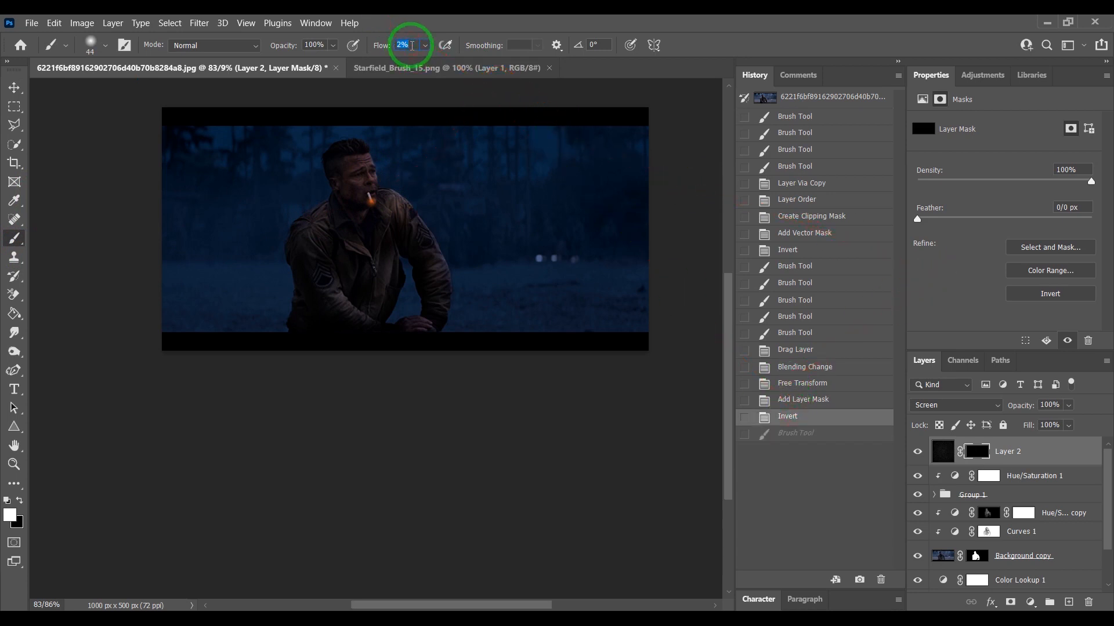
{"action": "key", "text": "Return"}
{"action": "mouse_move", "coordinate": [375, 200]}
{"action": "left_mouse_down"}
{"action": "mouse_move", "coordinate": [388, 149]}
{"action": "mouse_move", "coordinate": [364, 205]}
{"action": "mouse_move", "coordinate": [376, 207]}
{"action": "mouse_move", "coordinate": [341, 189]}
{"action": "mouse_move", "coordinate": [321, 199]}
{"action": "mouse_move", "coordinate": [319, 220]}
{"action": "mouse_move", "coordinate": [340, 222]}
{"action": "mouse_move", "coordinate": [369, 199]}
{"action": "left_mouse_up"}
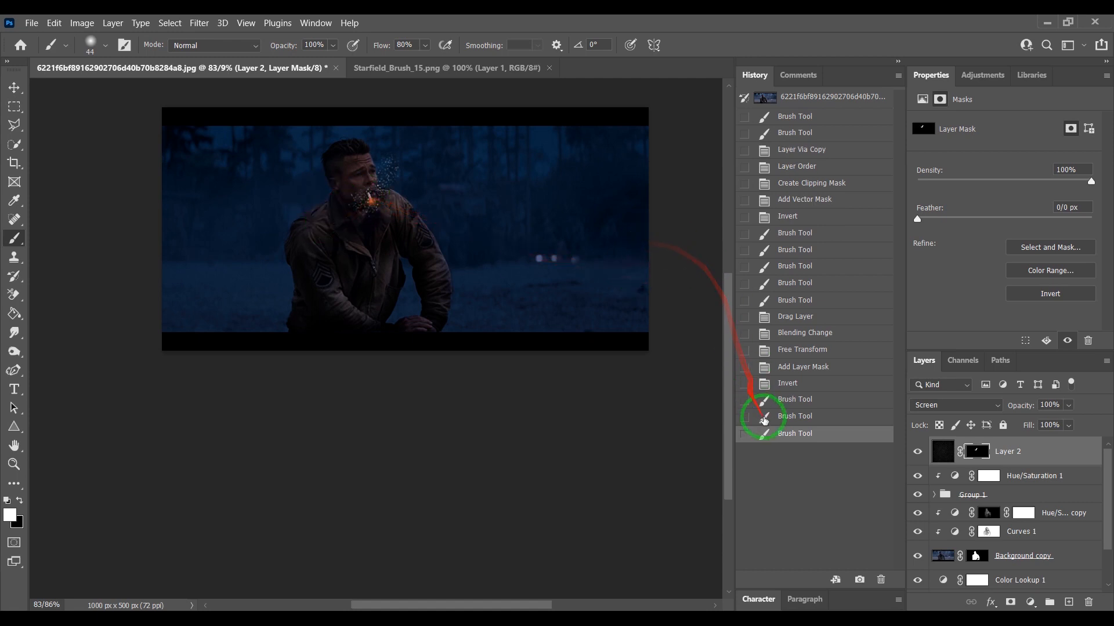
{"action": "left_click", "coordinate": [770, 418]}
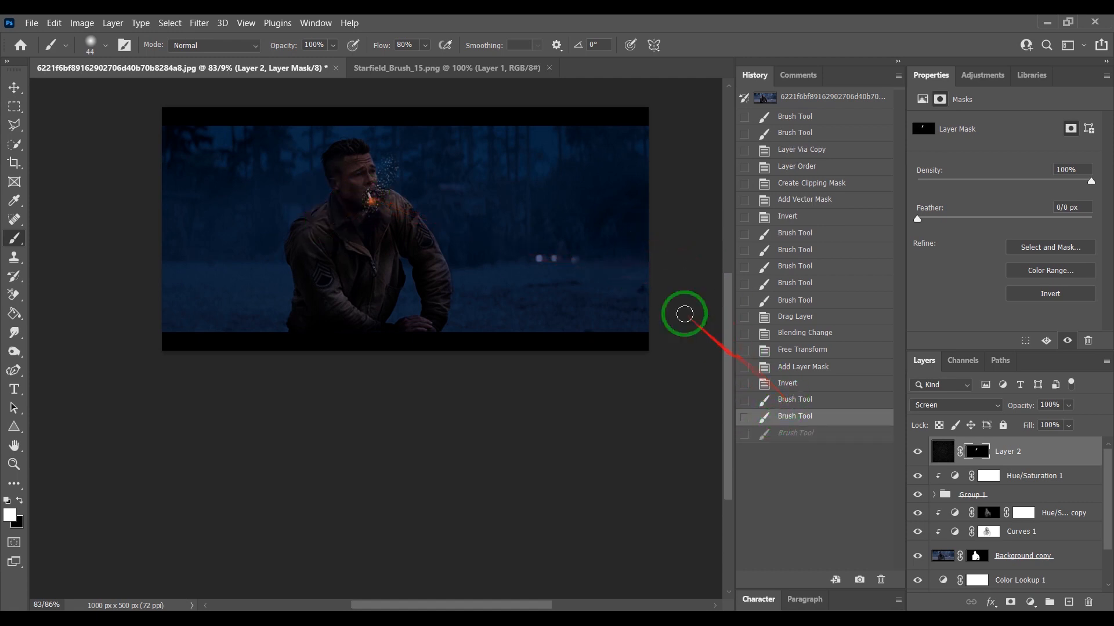
- Paint sparks onto the starfield mask around the cigarette with an 18 px white brush
{"action": "right_click", "coordinate": [422, 163]}
{"action": "mouse_move", "coordinate": [504, 198]}
{"action": "left_mouse_down"}
{"action": "mouse_move", "coordinate": [356, 203]}
{"action": "mouse_move", "coordinate": [499, 197]}
{"action": "left_mouse_up"}
{"action": "mouse_move", "coordinate": [373, 199]}
{"action": "left_mouse_down"}
{"action": "mouse_move", "coordinate": [341, 182]}
{"action": "mouse_move", "coordinate": [341, 170]}
{"action": "mouse_move", "coordinate": [368, 201]}
{"action": "mouse_move", "coordinate": [342, 169]}
{"action": "mouse_move", "coordinate": [371, 207]}
{"action": "left_mouse_up"}
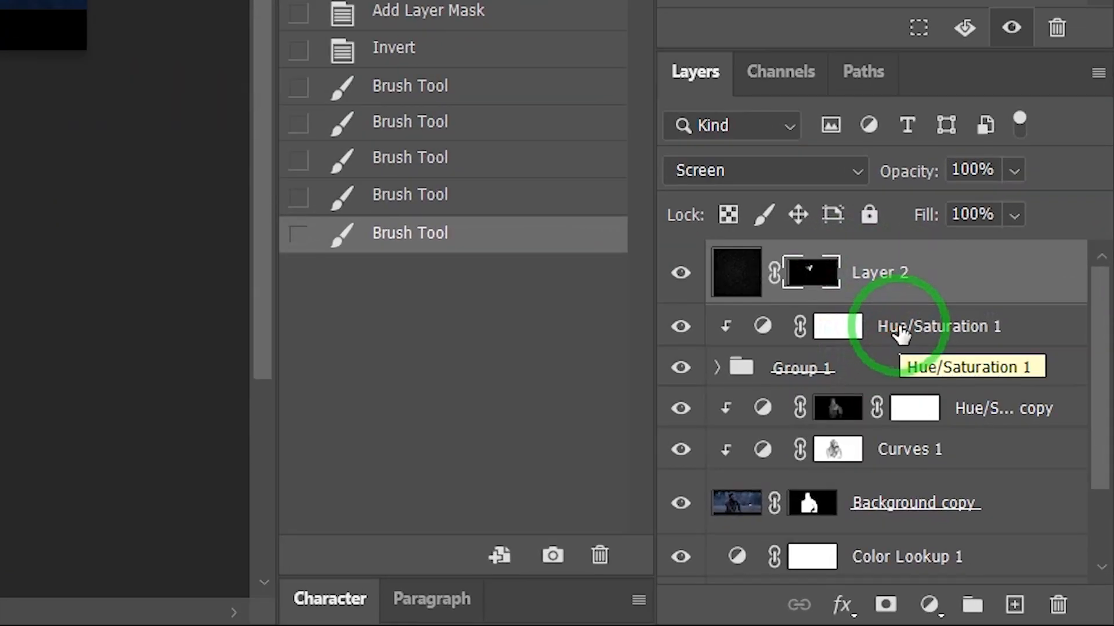
- Duplicate Hue/Saturation 1, move the copy above Layer 2, and clip it to the starfield
{"action": "left_click", "coordinate": [905, 332]}
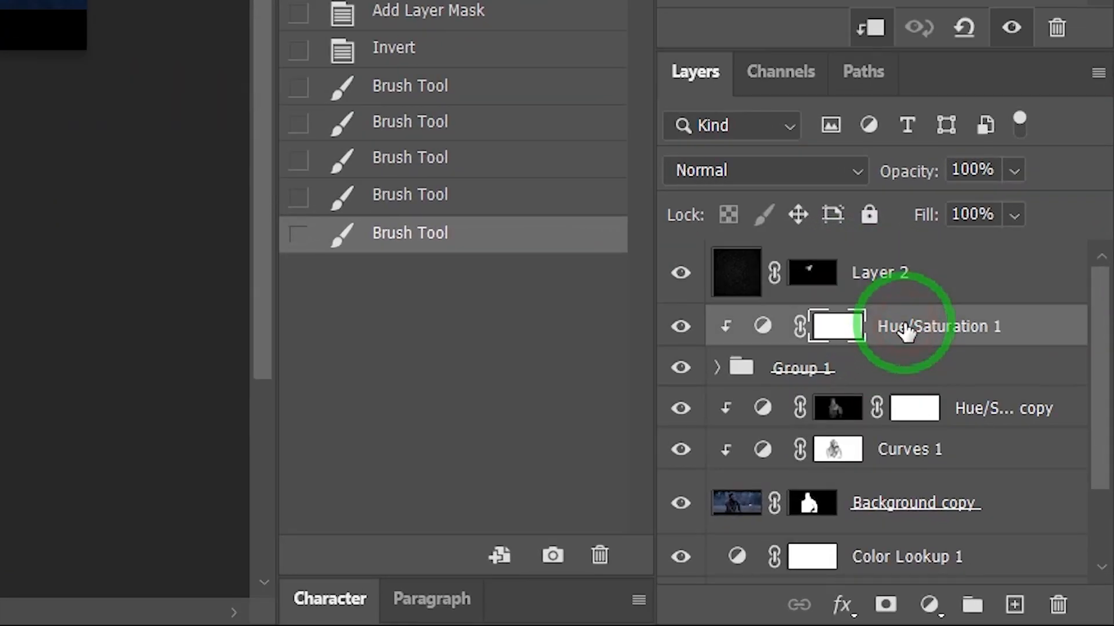
{"action": "key", "text": "ctrl+j"}
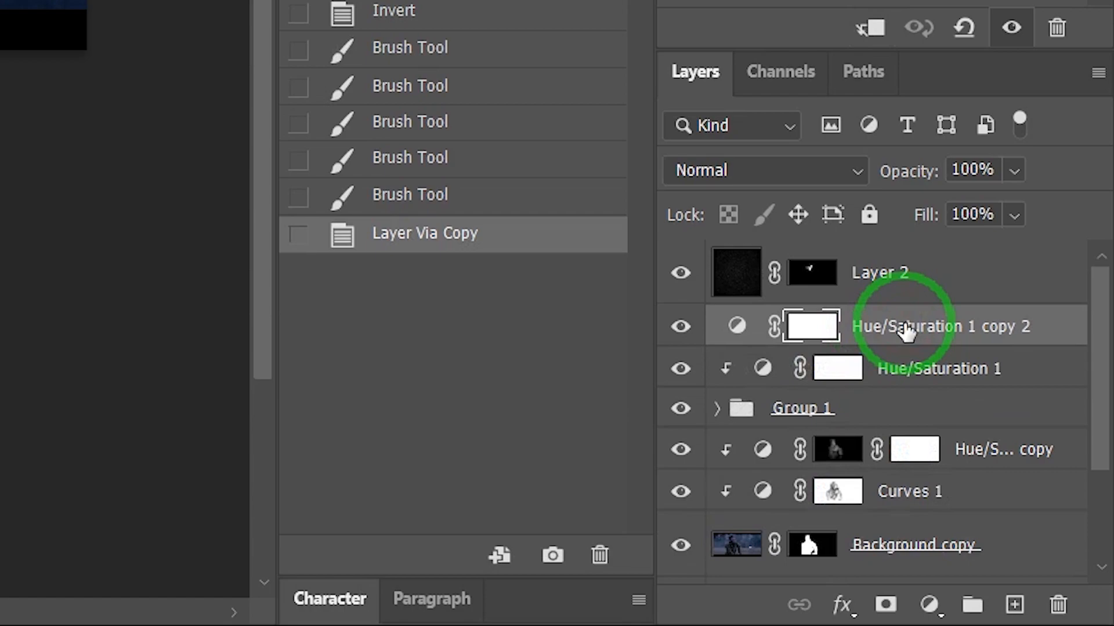
{"action": "left_click_drag", "start_coordinate": [906, 332], "coordinate": [920, 272]}
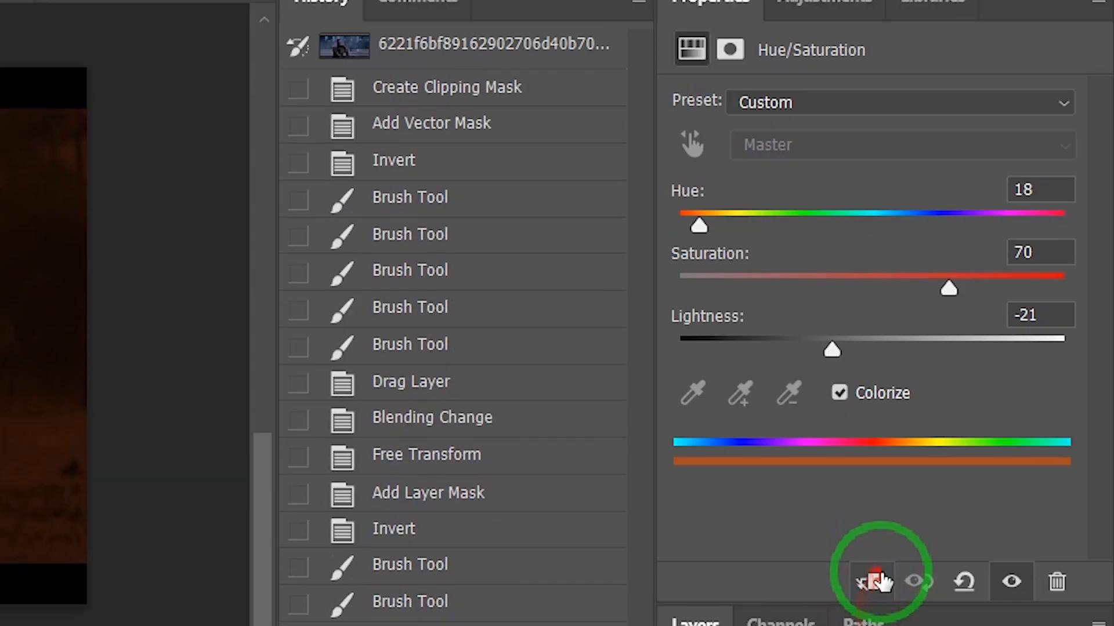
{"action": "left_click", "coordinate": [868, 27]}
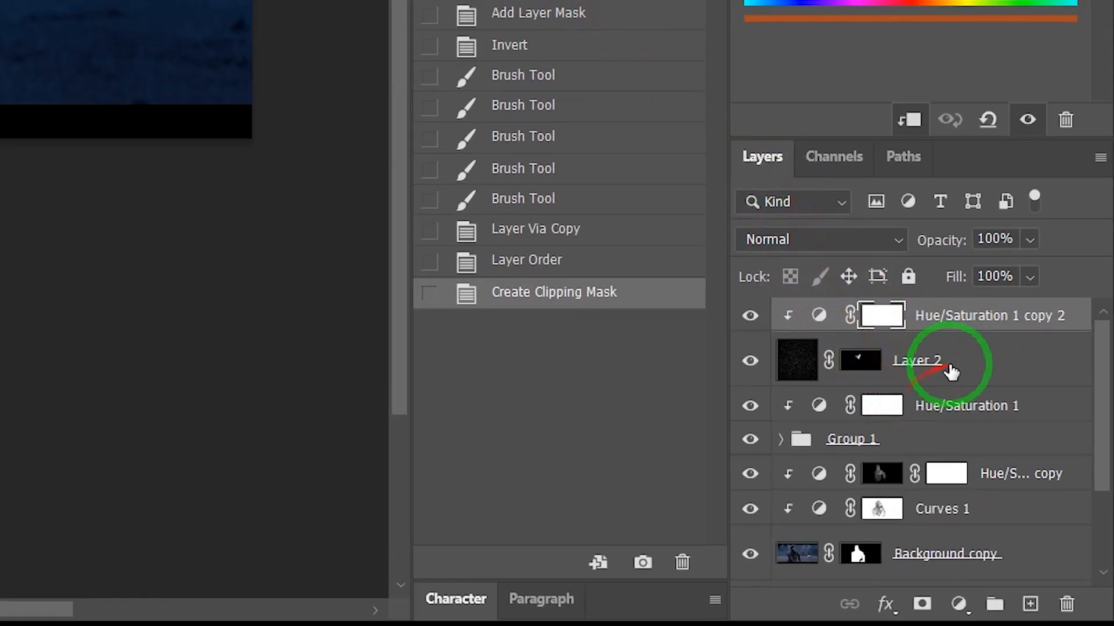
- Add a clipped Levels adjustment above Layer 2 with input black at 55 and white at 203
{"action": "left_click", "coordinate": [1039, 474]}
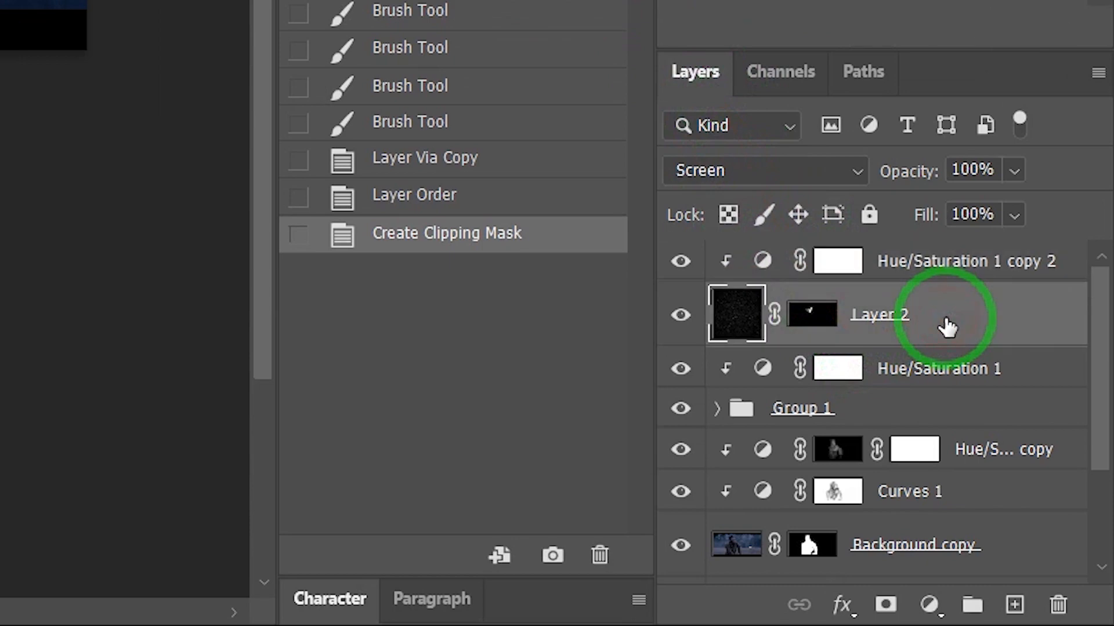
{"action": "left_click", "coordinate": [928, 605]}
{"action": "left_click", "coordinate": [974, 184]}
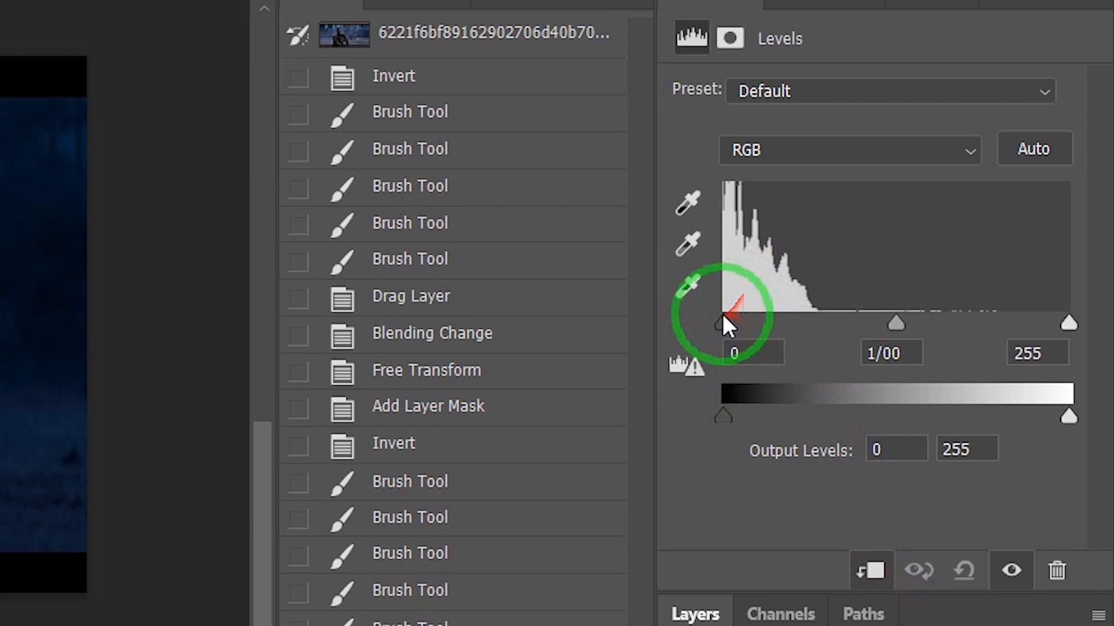
{"action": "left_click_drag", "start_coordinate": [722, 68], "coordinate": [753, 69]}
{"action": "left_click_drag", "start_coordinate": [753, 323], "coordinate": [775, 323]}
{"action": "left_click_drag", "start_coordinate": [1067, 323], "coordinate": [998, 323]}
{"action": "left_click_drag", "start_coordinate": [769, 323], "coordinate": [799, 323]}
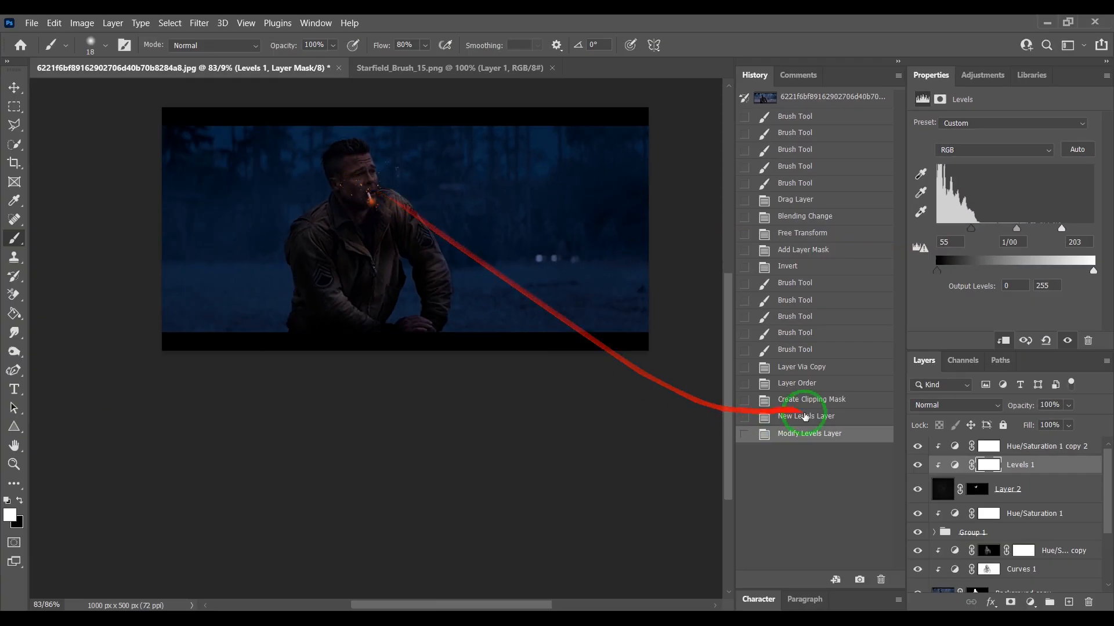
- Refine Layer 2's mask, painting sparks in white and removing some in black around the face
{"action": "left_click", "coordinate": [977, 489]}
{"action": "mouse_move", "coordinate": [398, 174]}
{"action": "left_mouse_down"}
{"action": "mouse_move", "coordinate": [374, 187]}
{"action": "mouse_move", "coordinate": [375, 156]}
{"action": "mouse_move", "coordinate": [388, 180]}
{"action": "mouse_move", "coordinate": [380, 191]}
{"action": "mouse_move", "coordinate": [349, 145]}
{"action": "mouse_move", "coordinate": [354, 173]}
{"action": "mouse_move", "coordinate": [347, 158]}
{"action": "mouse_move", "coordinate": [341, 181]}
{"action": "left_mouse_up"}
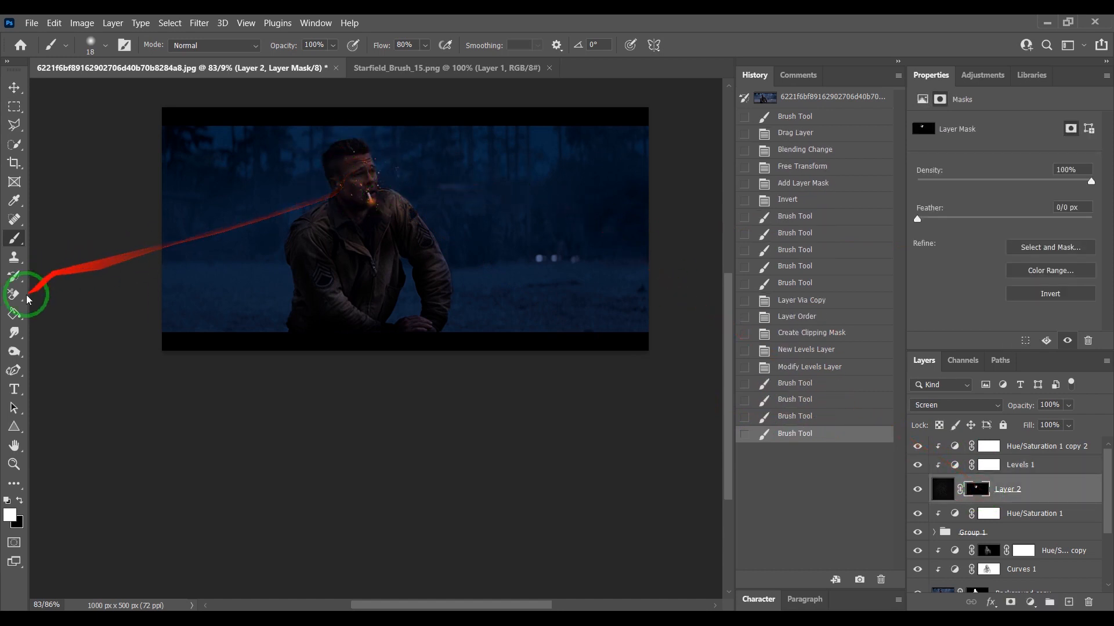
{"action": "left_click", "coordinate": [19, 502]}
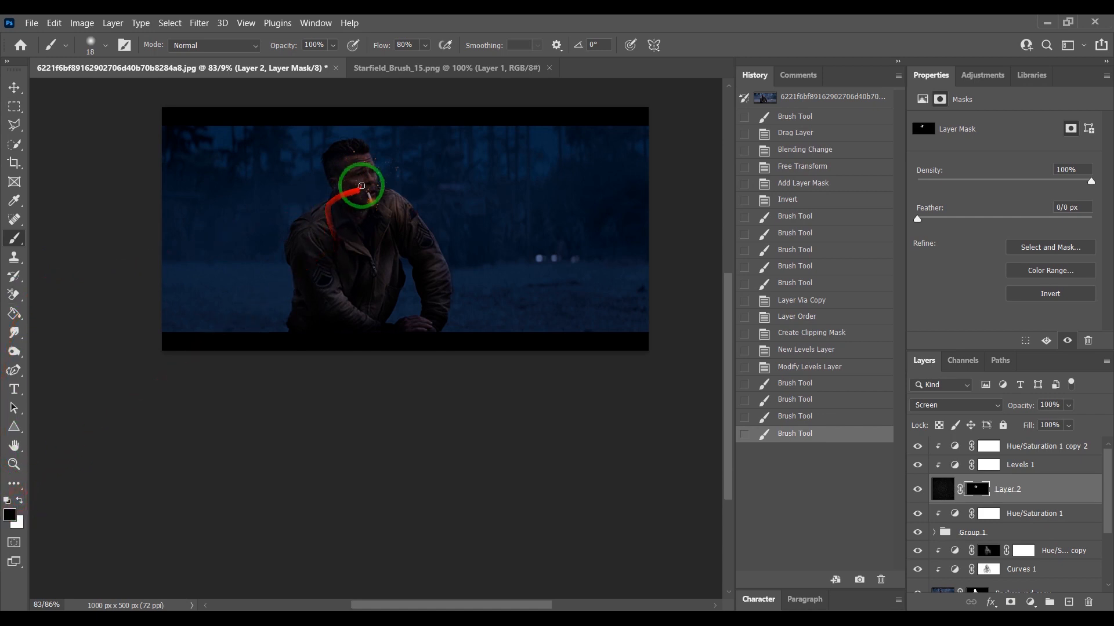
{"action": "left_click_drag", "start_coordinate": [358, 183], "coordinate": [338, 180]}
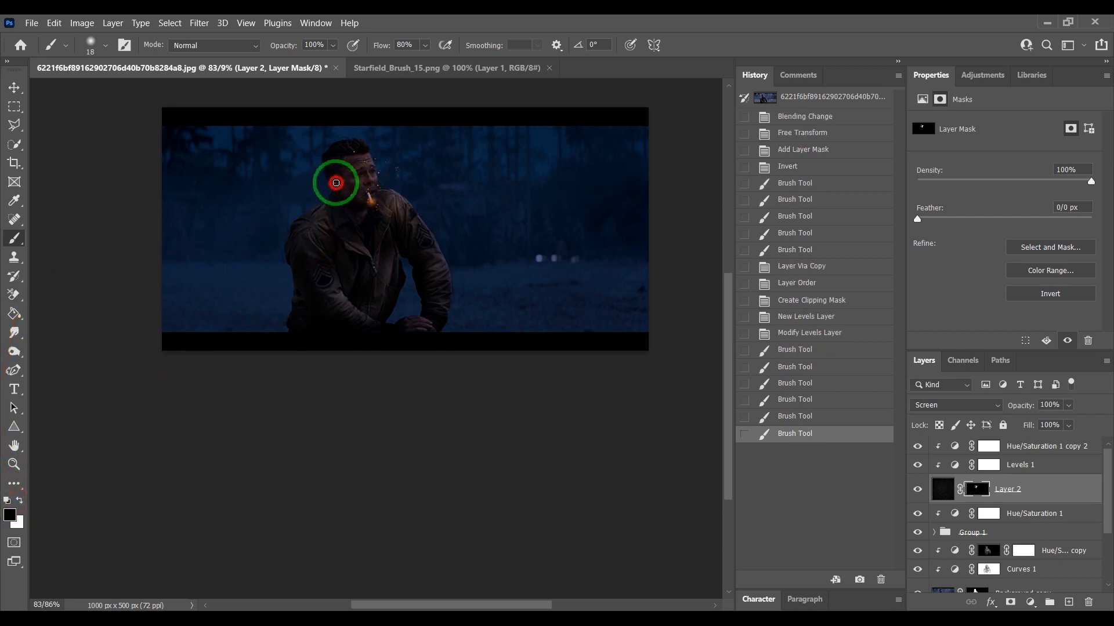
{"action": "left_click", "coordinate": [19, 500]}
{"action": "mouse_move", "coordinate": [340, 161]}
{"action": "left_mouse_down"}
{"action": "mouse_move", "coordinate": [317, 144]}
{"action": "mouse_move", "coordinate": [339, 144]}
{"action": "mouse_move", "coordinate": [345, 129]}
{"action": "mouse_move", "coordinate": [408, 163]}
{"action": "mouse_move", "coordinate": [385, 203]}
{"action": "mouse_move", "coordinate": [401, 225]}
{"action": "mouse_move", "coordinate": [396, 179]}
{"action": "mouse_move", "coordinate": [398, 217]}
{"action": "mouse_move", "coordinate": [341, 210]}
{"action": "mouse_move", "coordinate": [317, 174]}
{"action": "mouse_move", "coordinate": [295, 209]}
{"action": "mouse_move", "coordinate": [318, 225]}
{"action": "mouse_move", "coordinate": [344, 225]}
{"action": "mouse_move", "coordinate": [324, 215]}
{"action": "mouse_move", "coordinate": [323, 144]}
{"action": "mouse_move", "coordinate": [374, 186]}
{"action": "mouse_move", "coordinate": [349, 177]}
{"action": "mouse_move", "coordinate": [319, 211]}
{"action": "mouse_move", "coordinate": [506, 202]}
{"action": "mouse_move", "coordinate": [335, 244]}
{"action": "mouse_move", "coordinate": [384, 250]}
{"action": "mouse_move", "coordinate": [379, 283]}
{"action": "mouse_move", "coordinate": [389, 232]}
{"action": "mouse_move", "coordinate": [310, 205]}
{"action": "mouse_move", "coordinate": [262, 218]}
{"action": "mouse_move", "coordinate": [321, 193]}
{"action": "mouse_move", "coordinate": [340, 130]}
{"action": "mouse_move", "coordinate": [363, 129]}
{"action": "mouse_move", "coordinate": [347, 156]}
{"action": "mouse_move", "coordinate": [364, 128]}
{"action": "mouse_move", "coordinate": [379, 128]}
{"action": "mouse_move", "coordinate": [296, 139]}
{"action": "mouse_move", "coordinate": [343, 155]}
{"action": "mouse_move", "coordinate": [377, 124]}
{"action": "mouse_move", "coordinate": [295, 139]}
{"action": "mouse_move", "coordinate": [323, 131]}
{"action": "mouse_move", "coordinate": [298, 170]}
{"action": "mouse_move", "coordinate": [311, 217]}
{"action": "mouse_move", "coordinate": [393, 246]}
{"action": "mouse_move", "coordinate": [667, 448]}
{"action": "mouse_move", "coordinate": [1018, 522]}
{"action": "left_mouse_up"}
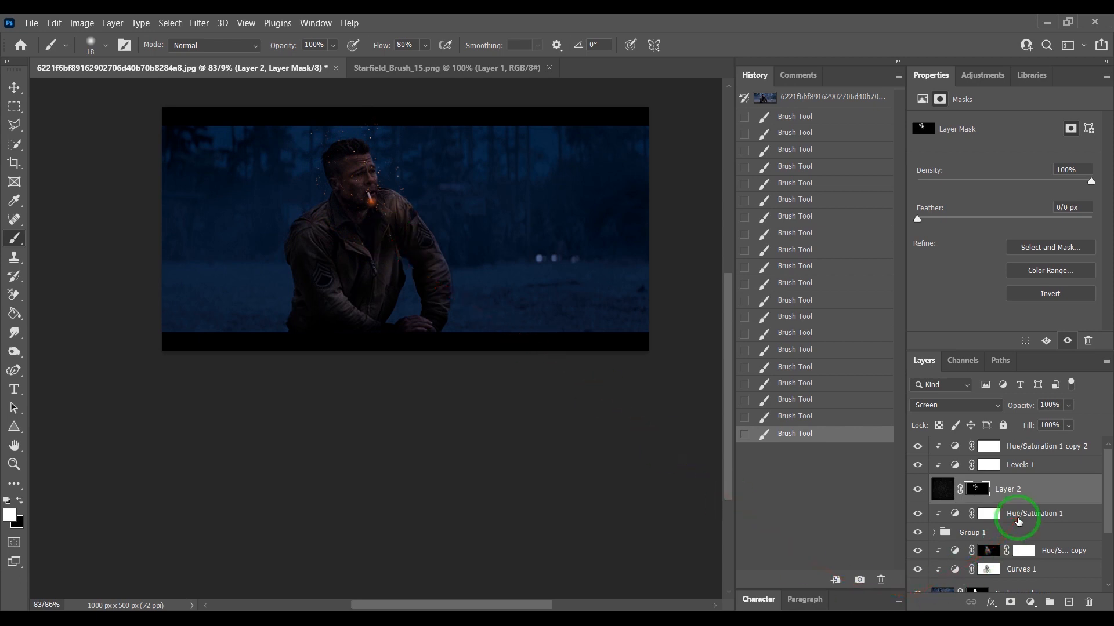
{"action": "scroll", "coordinate": [1048, 475], "scroll_direction": "down", "scroll_amount": 1}
{"action": "scroll", "coordinate": [1049, 472], "scroll_direction": "up", "scroll_amount": 1}
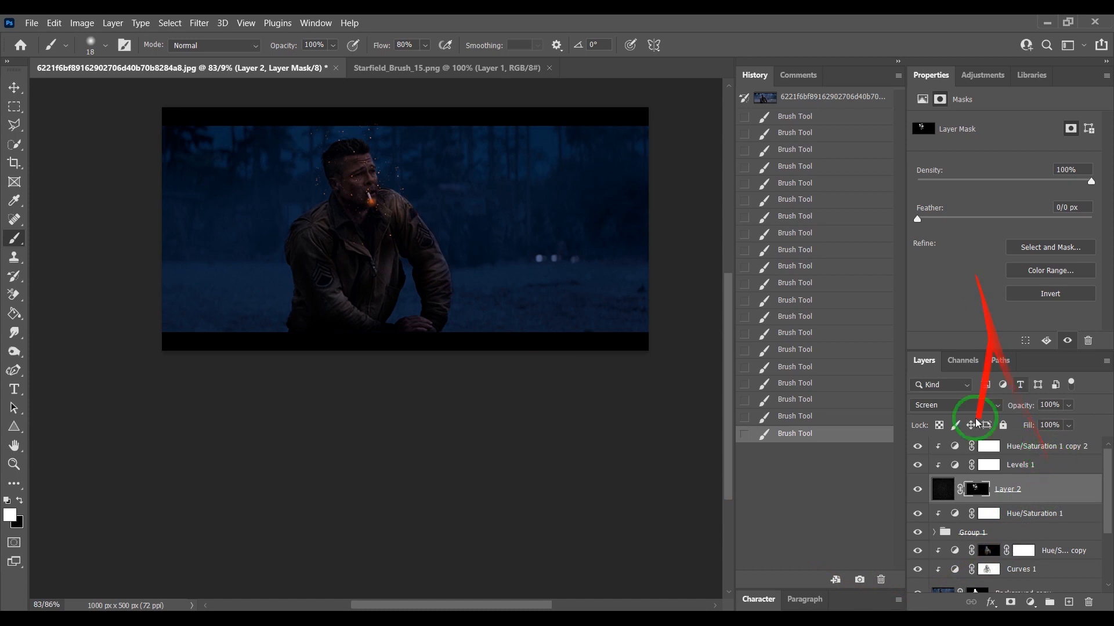
- Set Levels 1's black input level to 63
{"action": "left_click", "coordinate": [1020, 464]}
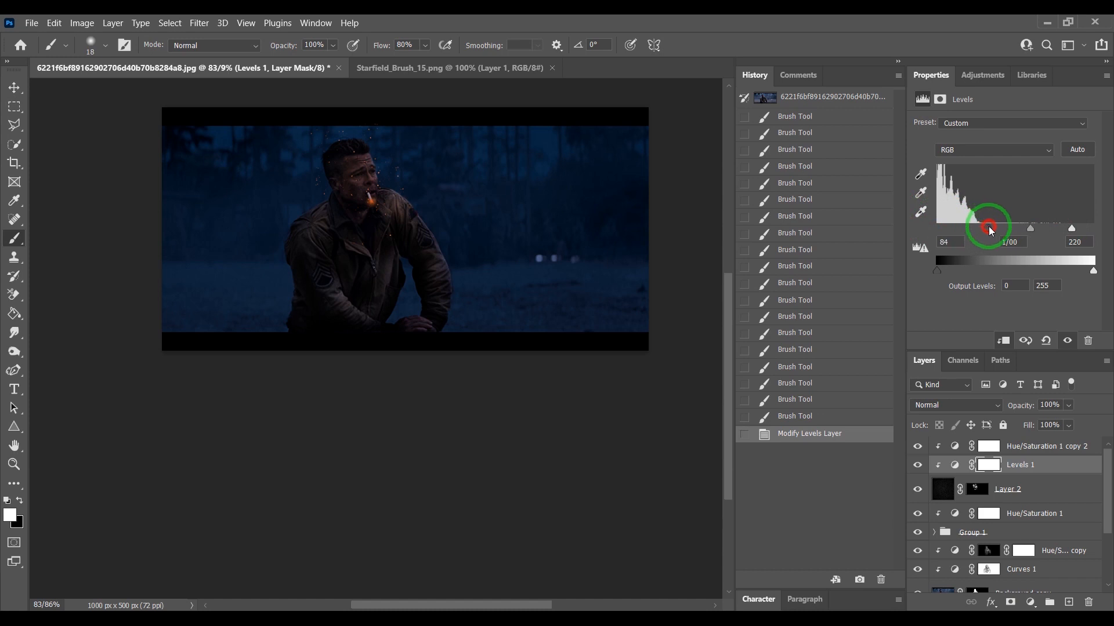
{"action": "left_click_drag", "start_coordinate": [1000, 228], "coordinate": [965, 227]}
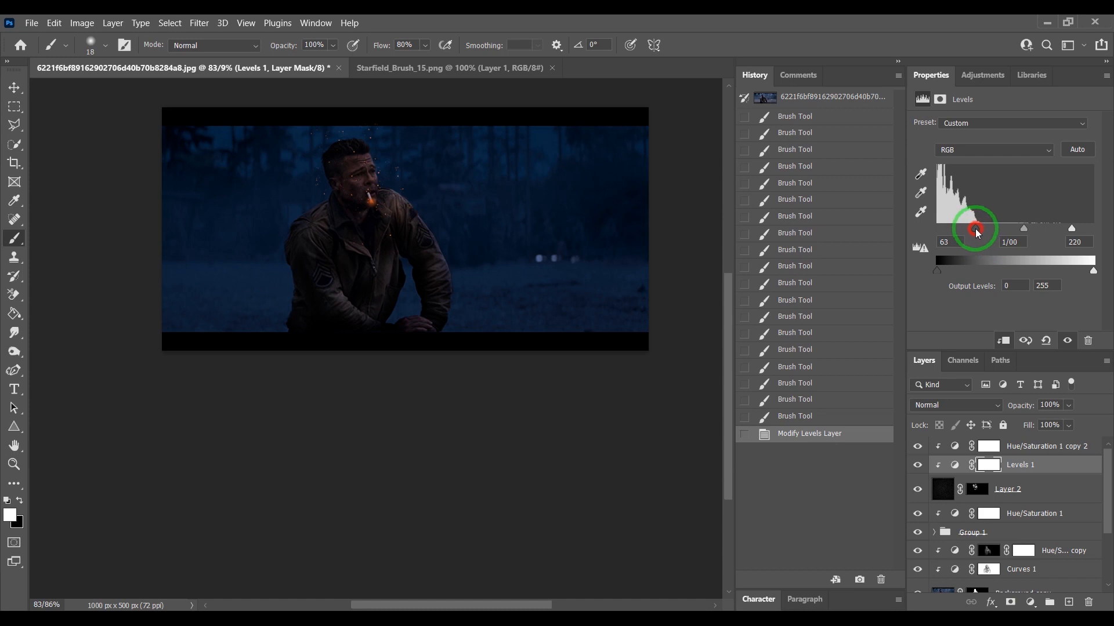
- Paint more stars onto Layer 2's mask across the scene around the soldier with the white brush
{"action": "mouse_move", "coordinate": [455, 186]}
{"action": "left_mouse_down"}
{"action": "mouse_move", "coordinate": [450, 228]}
{"action": "mouse_move", "coordinate": [504, 202]}
{"action": "left_mouse_up"}
{"action": "left_click", "coordinate": [512, 233]}
{"action": "left_click", "coordinate": [977, 488]}
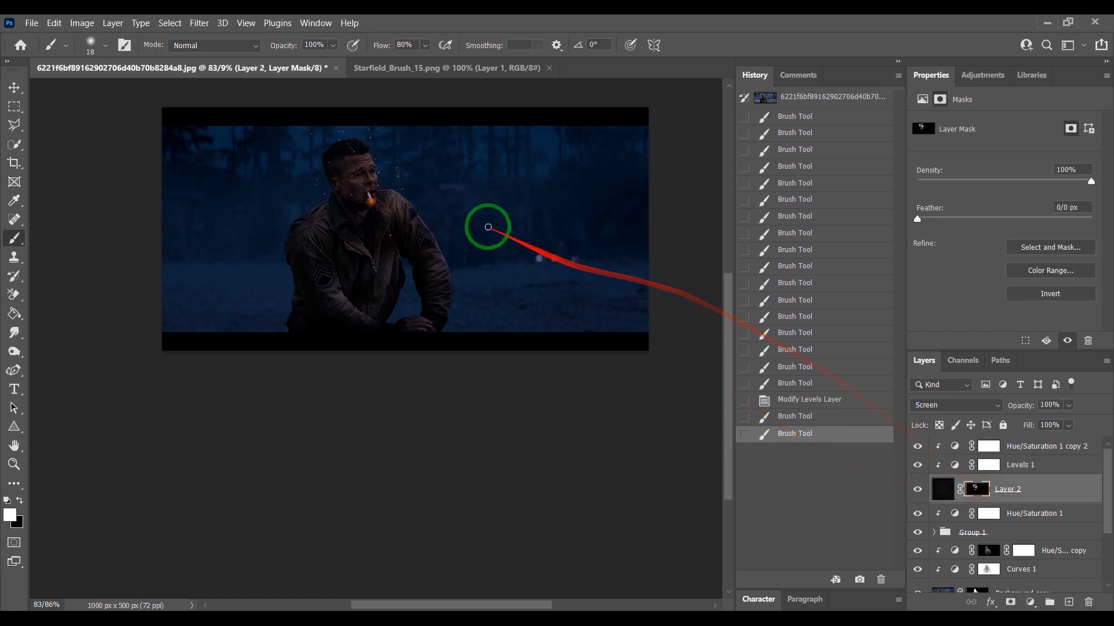
{"action": "mouse_move", "coordinate": [517, 194]}
{"action": "left_mouse_down"}
{"action": "mouse_move", "coordinate": [540, 227]}
{"action": "mouse_move", "coordinate": [559, 231]}
{"action": "mouse_move", "coordinate": [527, 206]}
{"action": "mouse_move", "coordinate": [457, 201]}
{"action": "mouse_move", "coordinate": [471, 179]}
{"action": "mouse_move", "coordinate": [481, 188]}
{"action": "mouse_move", "coordinate": [475, 214]}
{"action": "mouse_move", "coordinate": [555, 184]}
{"action": "mouse_move", "coordinate": [587, 194]}
{"action": "mouse_move", "coordinate": [602, 249]}
{"action": "left_mouse_up"}
{"action": "left_click", "coordinate": [471, 180]}
{"action": "left_click", "coordinate": [475, 215]}
{"action": "left_click", "coordinate": [554, 184]}
{"action": "mouse_move", "coordinate": [603, 249]}
{"action": "left_mouse_down"}
{"action": "mouse_move", "coordinate": [545, 230]}
{"action": "mouse_move", "coordinate": [594, 179]}
{"action": "mouse_move", "coordinate": [614, 203]}
{"action": "mouse_move", "coordinate": [620, 249]}
{"action": "left_mouse_up"}
{"action": "mouse_move", "coordinate": [619, 249]}
{"action": "left_mouse_down"}
{"action": "mouse_move", "coordinate": [548, 200]}
{"action": "mouse_move", "coordinate": [550, 152]}
{"action": "mouse_move", "coordinate": [455, 192]}
{"action": "mouse_move", "coordinate": [477, 258]}
{"action": "mouse_move", "coordinate": [582, 275]}
{"action": "mouse_move", "coordinate": [599, 323]}
{"action": "mouse_move", "coordinate": [502, 271]}
{"action": "mouse_move", "coordinate": [509, 237]}
{"action": "mouse_move", "coordinate": [545, 275]}
{"action": "mouse_move", "coordinate": [519, 307]}
{"action": "mouse_move", "coordinate": [544, 325]}
{"action": "mouse_move", "coordinate": [601, 308]}
{"action": "mouse_move", "coordinate": [622, 271]}
{"action": "mouse_move", "coordinate": [607, 313]}
{"action": "mouse_move", "coordinate": [536, 313]}
{"action": "mouse_move", "coordinate": [535, 281]}
{"action": "mouse_move", "coordinate": [461, 312]}
{"action": "mouse_move", "coordinate": [476, 322]}
{"action": "mouse_move", "coordinate": [489, 283]}
{"action": "mouse_move", "coordinate": [486, 161]}
{"action": "mouse_move", "coordinate": [506, 141]}
{"action": "mouse_move", "coordinate": [598, 149]}
{"action": "mouse_move", "coordinate": [561, 167]}
{"action": "mouse_move", "coordinate": [210, 180]}
{"action": "mouse_move", "coordinate": [202, 167]}
{"action": "mouse_move", "coordinate": [234, 183]}
{"action": "mouse_move", "coordinate": [258, 237]}
{"action": "mouse_move", "coordinate": [258, 273]}
{"action": "mouse_move", "coordinate": [235, 308]}
{"action": "mouse_move", "coordinate": [208, 199]}
{"action": "mouse_move", "coordinate": [214, 187]}
{"action": "mouse_move", "coordinate": [276, 207]}
{"action": "mouse_move", "coordinate": [236, 275]}
{"action": "mouse_move", "coordinate": [245, 300]}
{"action": "mouse_move", "coordinate": [239, 159]}
{"action": "mouse_move", "coordinate": [285, 147]}
{"action": "mouse_move", "coordinate": [212, 151]}
{"action": "mouse_move", "coordinate": [199, 251]}
{"action": "mouse_move", "coordinate": [208, 308]}
{"action": "mouse_move", "coordinate": [192, 312]}
{"action": "mouse_move", "coordinate": [215, 324]}
{"action": "mouse_move", "coordinate": [277, 300]}
{"action": "mouse_move", "coordinate": [263, 278]}
{"action": "mouse_move", "coordinate": [271, 230]}
{"action": "mouse_move", "coordinate": [259, 288]}
{"action": "mouse_move", "coordinate": [279, 327]}
{"action": "mouse_move", "coordinate": [502, 325]}
{"action": "mouse_move", "coordinate": [516, 324]}
{"action": "mouse_move", "coordinate": [492, 257]}
{"action": "mouse_move", "coordinate": [514, 152]}
{"action": "mouse_move", "coordinate": [567, 138]}
{"action": "mouse_move", "coordinate": [597, 153]}
{"action": "mouse_move", "coordinate": [447, 140]}
{"action": "mouse_move", "coordinate": [512, 152]}
{"action": "mouse_move", "coordinate": [536, 178]}
{"action": "mouse_move", "coordinate": [519, 243]}
{"action": "mouse_move", "coordinate": [488, 254]}
{"action": "mouse_move", "coordinate": [524, 277]}
{"action": "mouse_move", "coordinate": [472, 315]}
{"action": "mouse_move", "coordinate": [562, 280]}
{"action": "mouse_move", "coordinate": [395, 272]}
{"action": "left_mouse_up"}
{"action": "scroll", "coordinate": [396, 272], "scroll_direction": "up", "scroll_amount": 6}
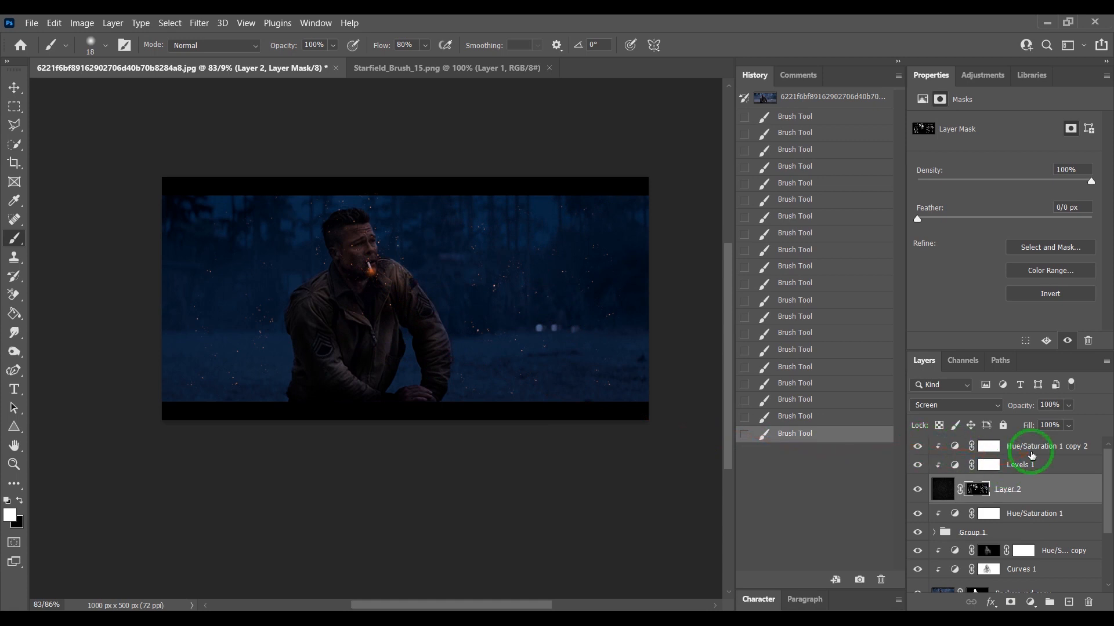
{"action": "scroll", "coordinate": [1018, 497], "scroll_direction": "down", "scroll_amount": 3}
{"action": "scroll", "coordinate": [1018, 497], "scroll_direction": "up", "scroll_amount": 3}
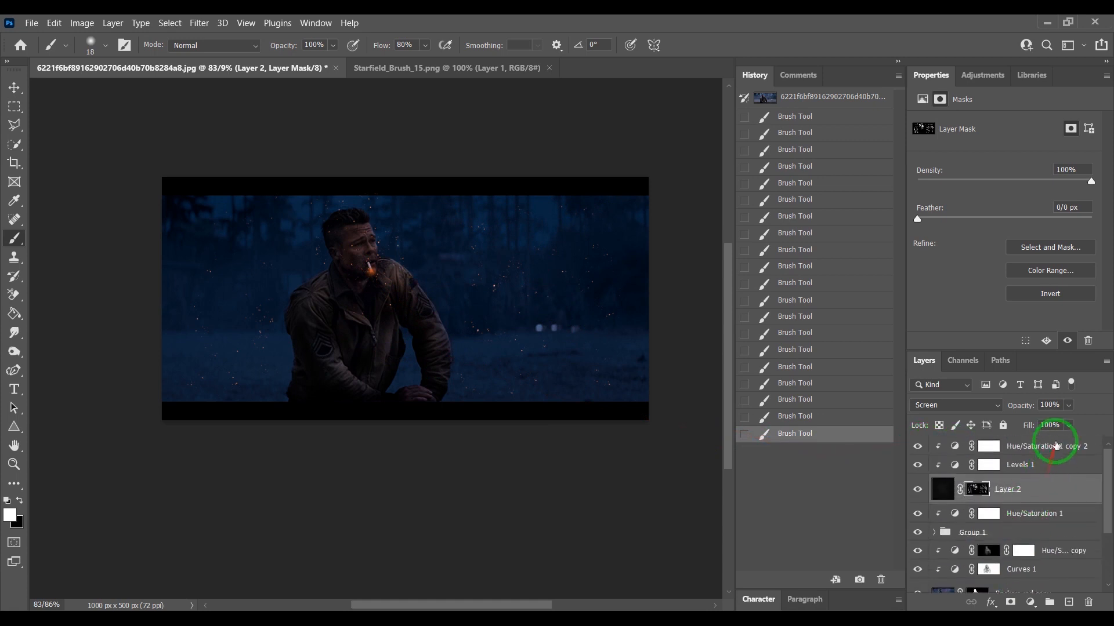
- Add a Color Lookup adjustment at the top of the stack using the Crisp_Winter.look LUT
{"action": "left_click", "coordinate": [1056, 445]}
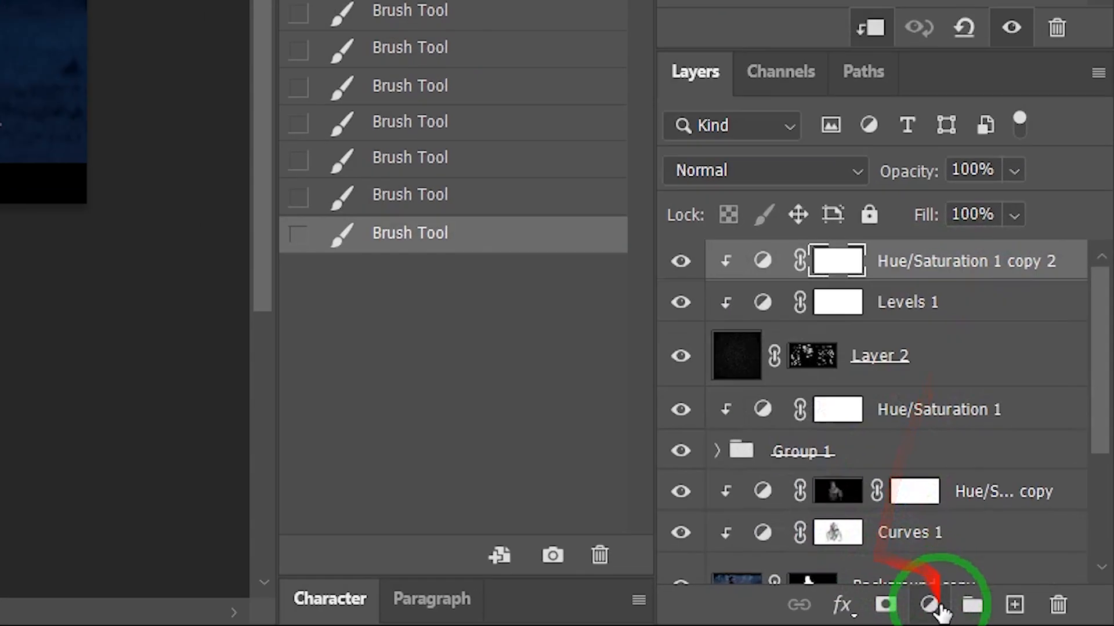
{"action": "left_click", "coordinate": [1030, 603]}
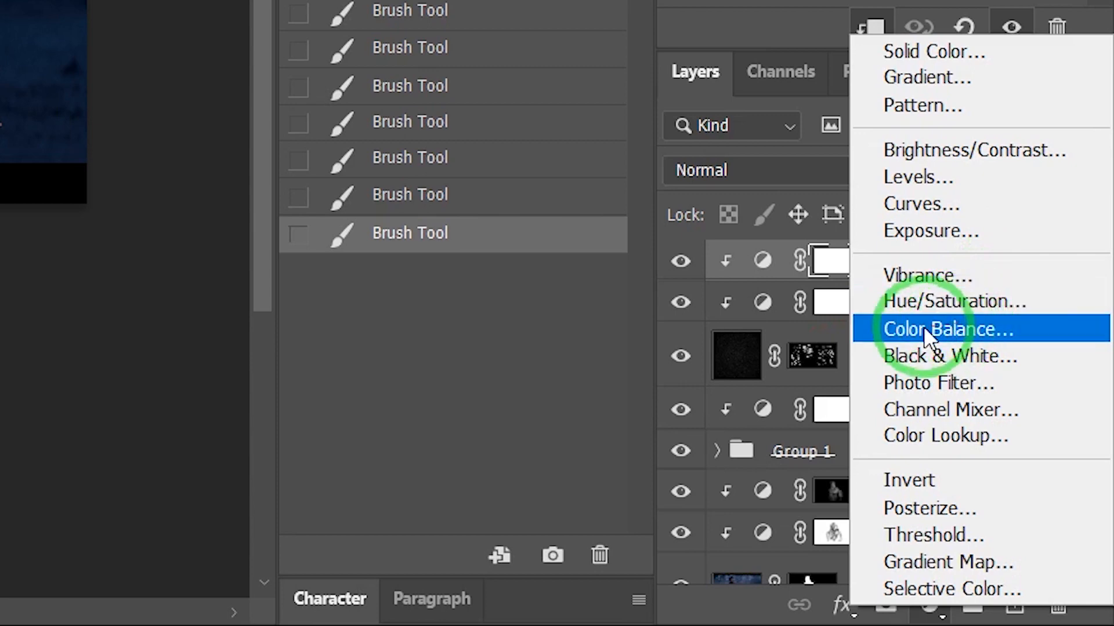
{"action": "left_click", "coordinate": [976, 437]}
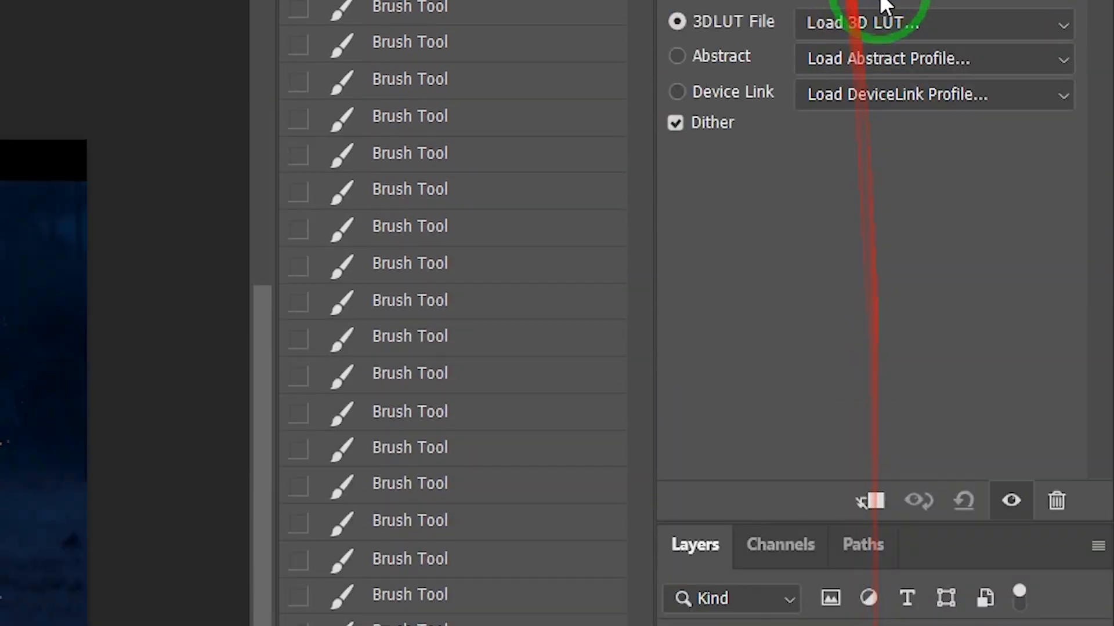
{"action": "left_click", "coordinate": [897, 22]}
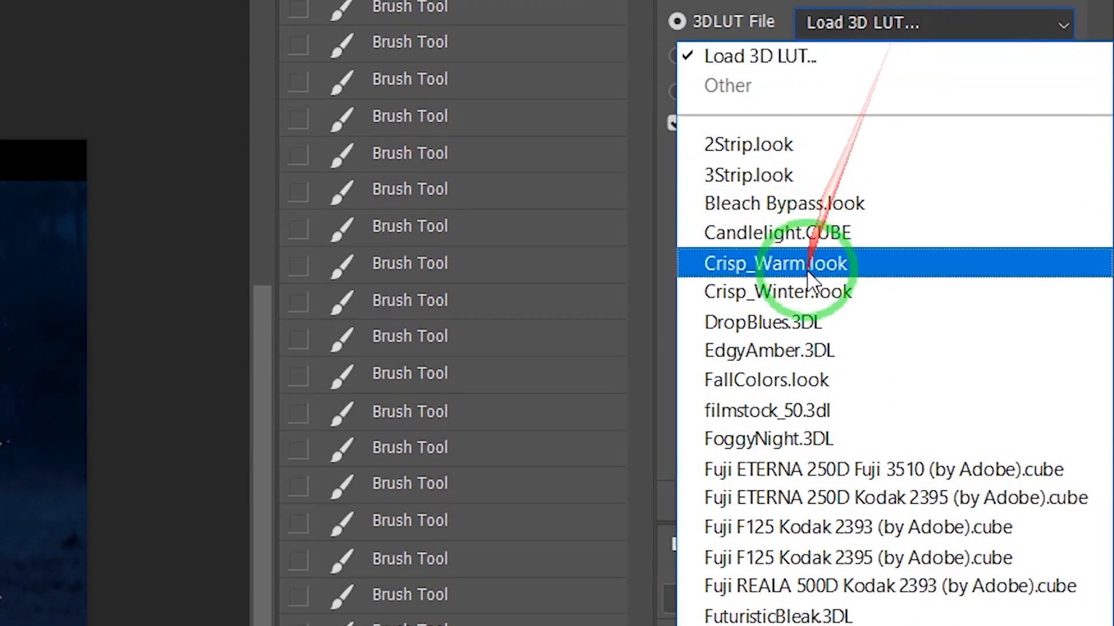
{"action": "left_click", "coordinate": [807, 287]}
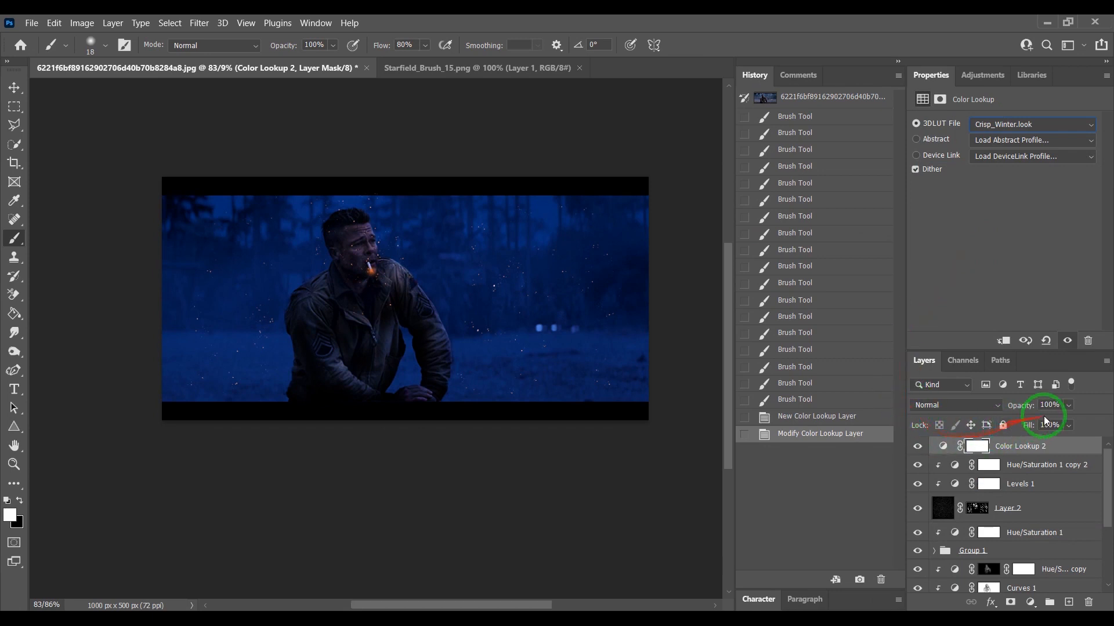
- Lower the Color Lookup 2 layer's opacity to 79%
{"action": "left_click", "coordinate": [1067, 405]}
{"action": "left_click", "coordinate": [1065, 422]}
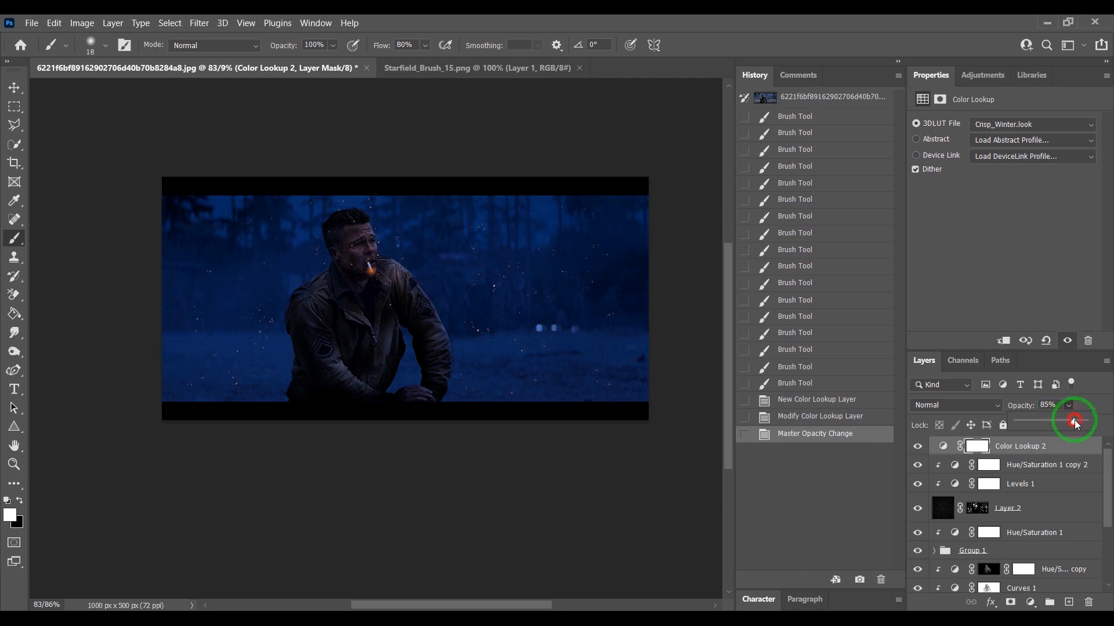
{"action": "left_click_drag", "start_coordinate": [1075, 420], "coordinate": [1064, 420]}
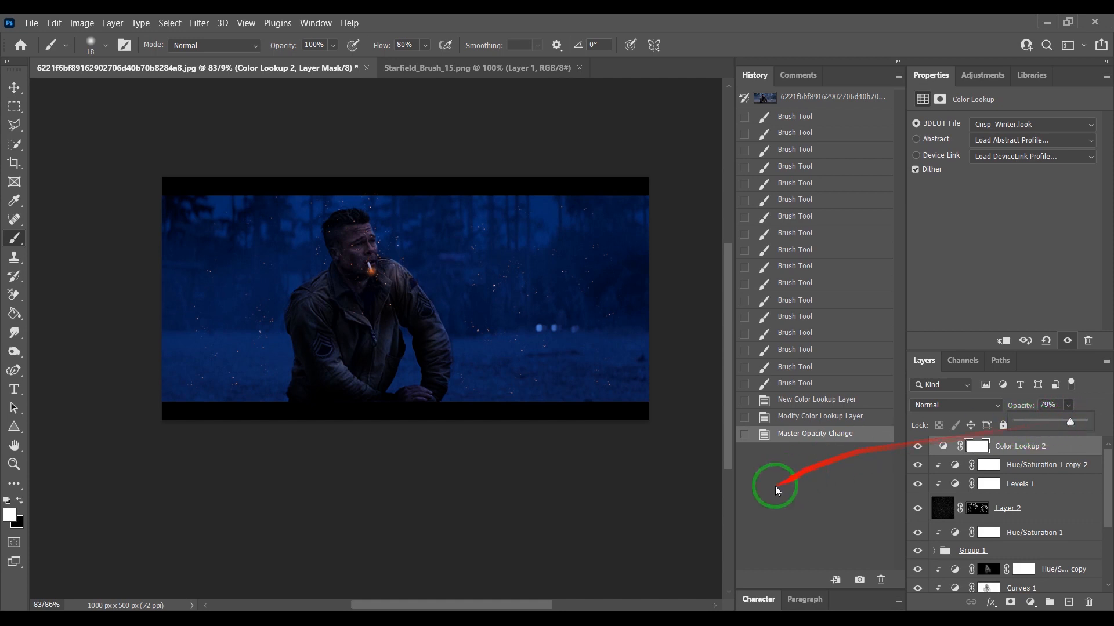
{"action": "left_click", "coordinate": [670, 500]}
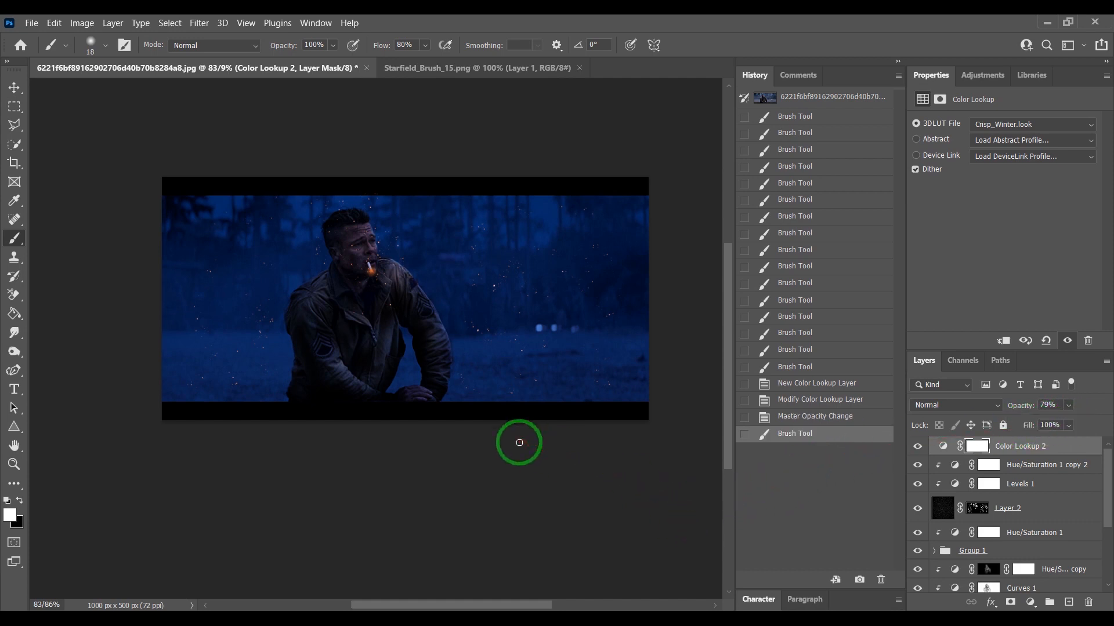
{"action": "scroll", "coordinate": [1019, 499], "scroll_direction": "down", "scroll_amount": 4}
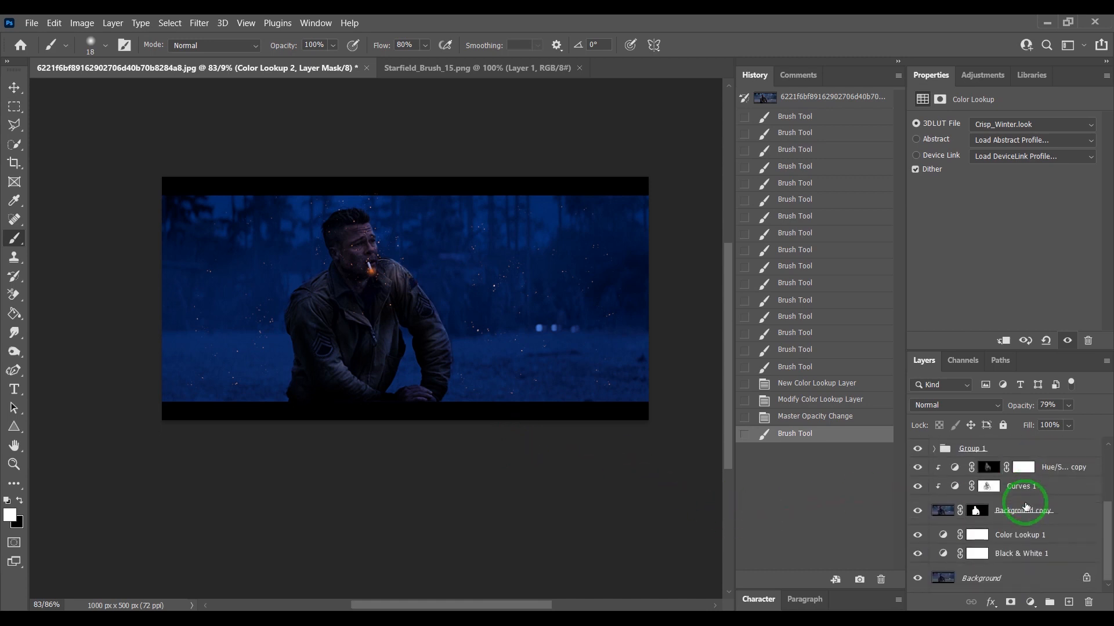
- Toggle the Background layer on its own several times to compare the original still against the finished composite
{"action": "left_click", "coordinate": [916, 578], "text": "alt"}
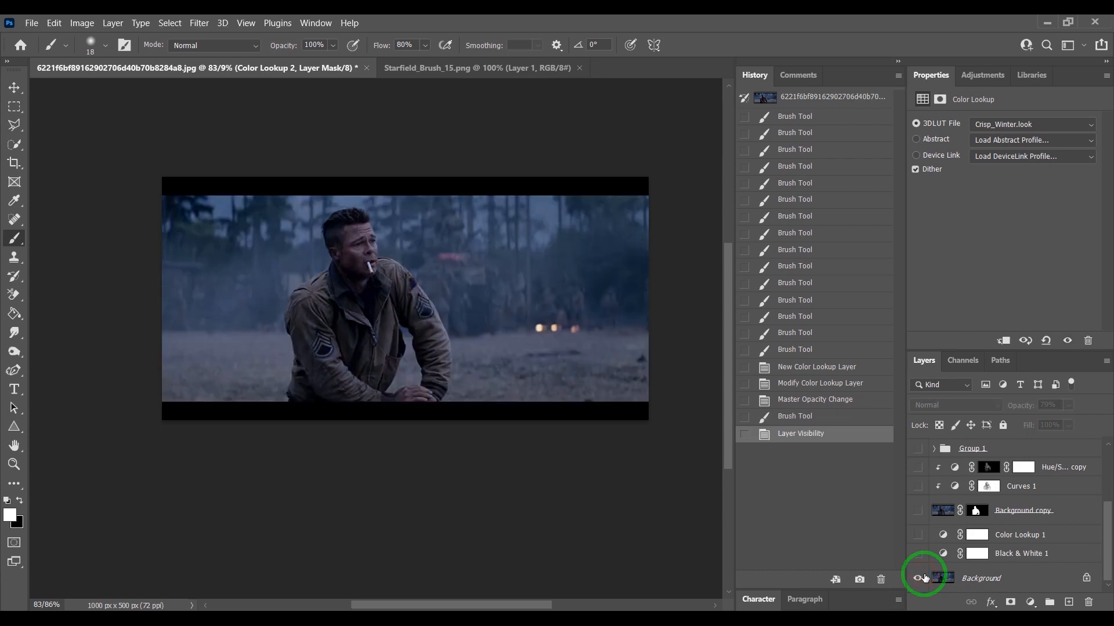
{"action": "left_click", "coordinate": [917, 578], "text": "alt"}
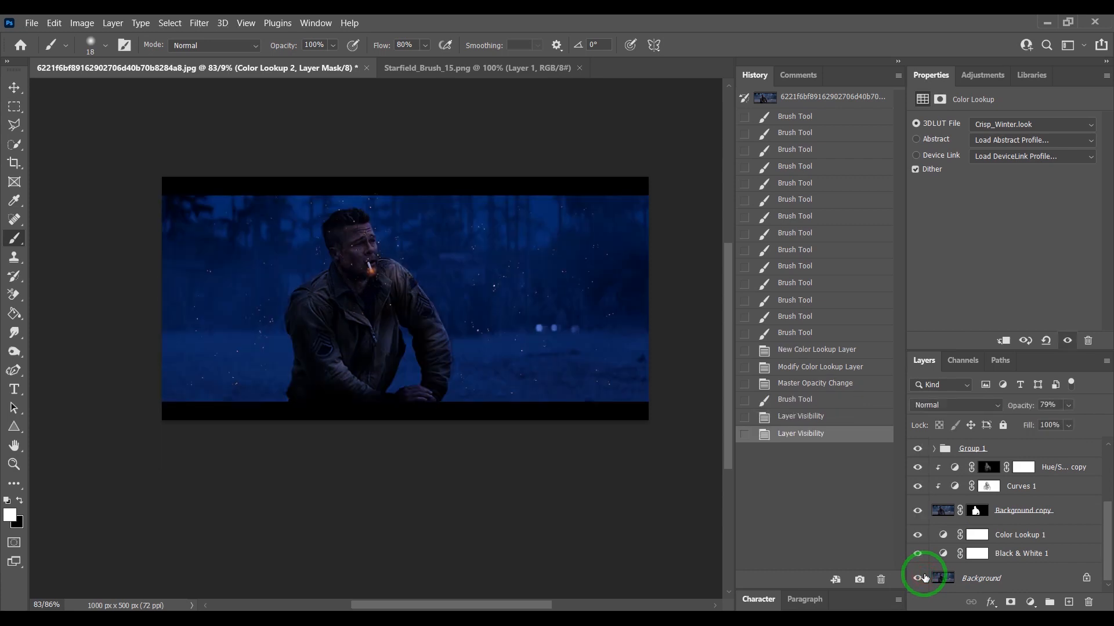
{"action": "left_click", "coordinate": [918, 578], "text": "alt"}
{"action": "left_click", "coordinate": [922, 579], "text": "alt"}
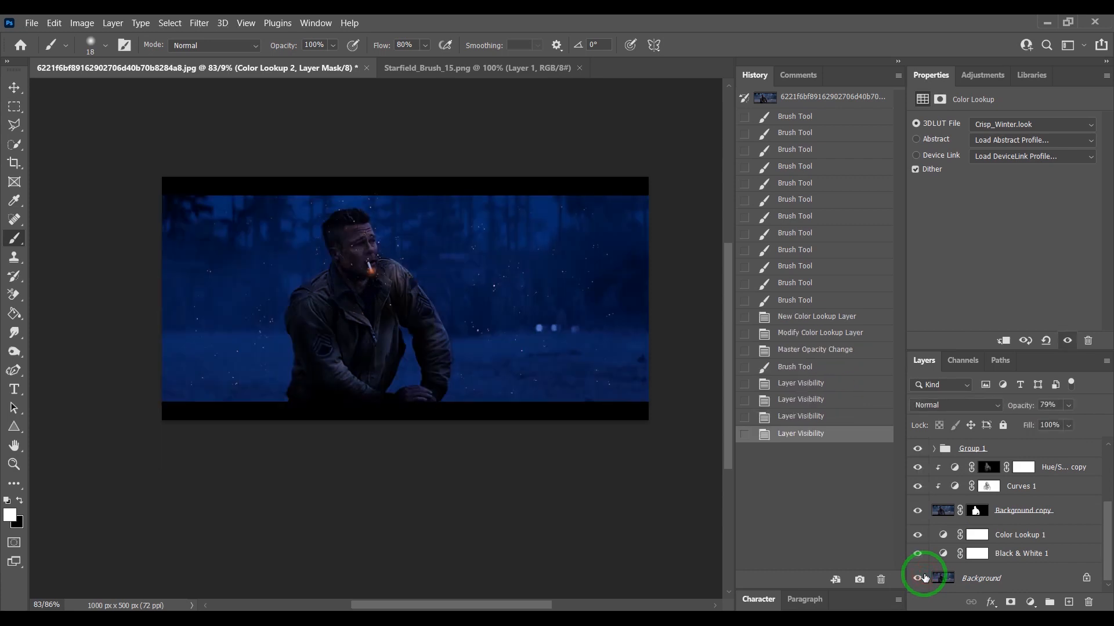
{"action": "left_click", "coordinate": [922, 578], "text": "alt"}
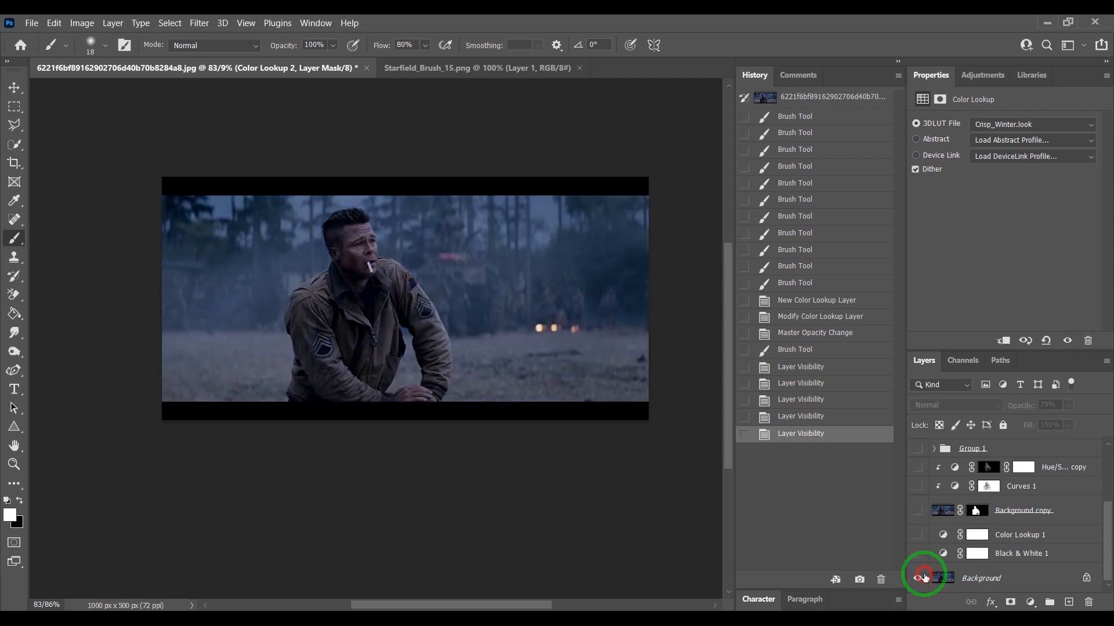
{"action": "left_click", "coordinate": [922, 578], "text": "alt"}
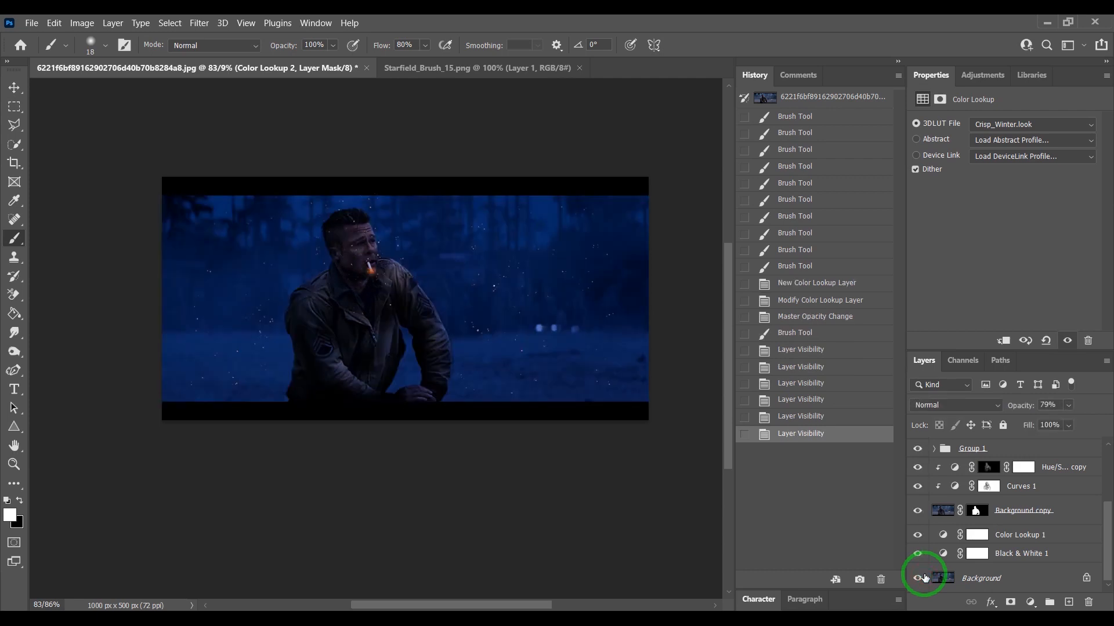
{"action": "left_click", "coordinate": [922, 579], "text": "alt"}
{"action": "left_click", "coordinate": [923, 578], "text": "alt"}
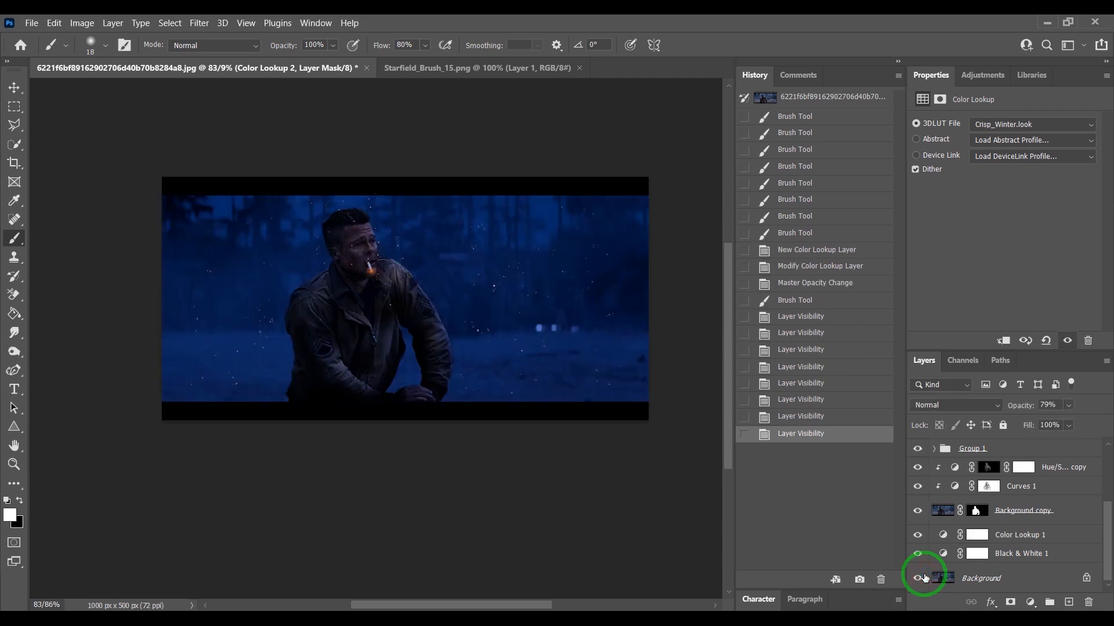